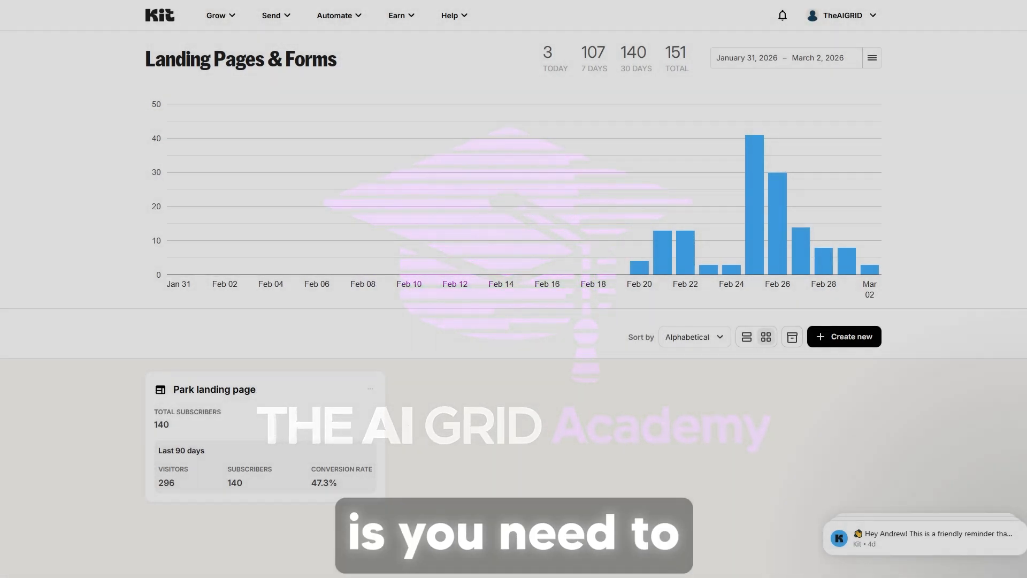
Step: Start creating a new landing page for gathering subscribers
mouse_move(220, 15)
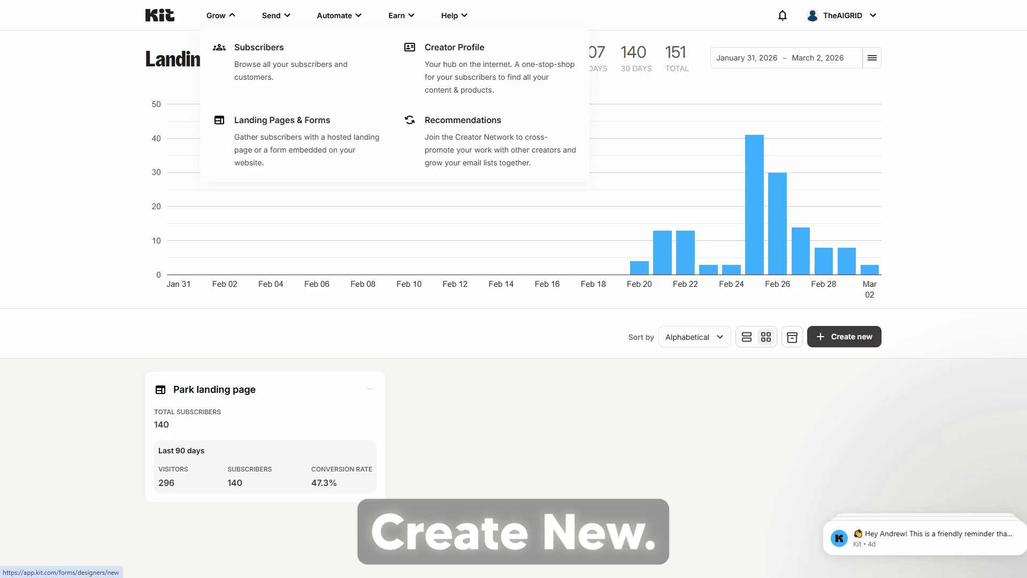
click(844, 336)
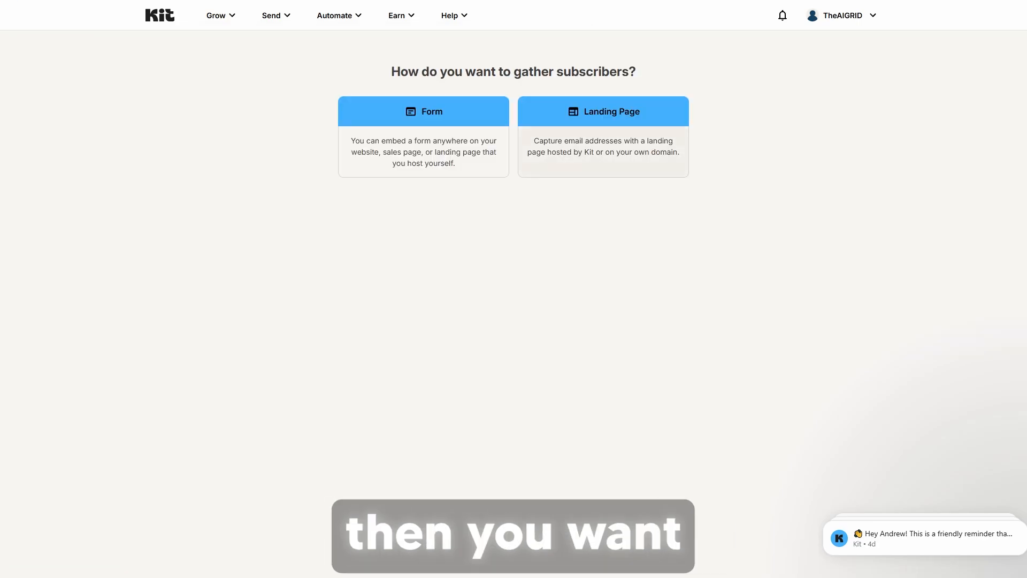
click(604, 136)
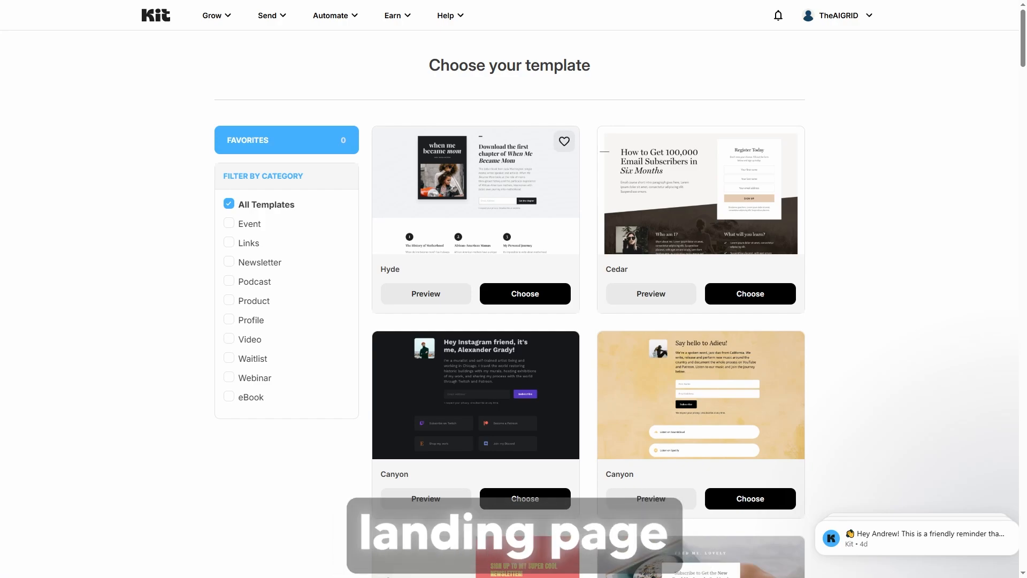
Step: Find the Park template among all landing page templates and choose it for the new page
scroll(509, 288, down, 7)
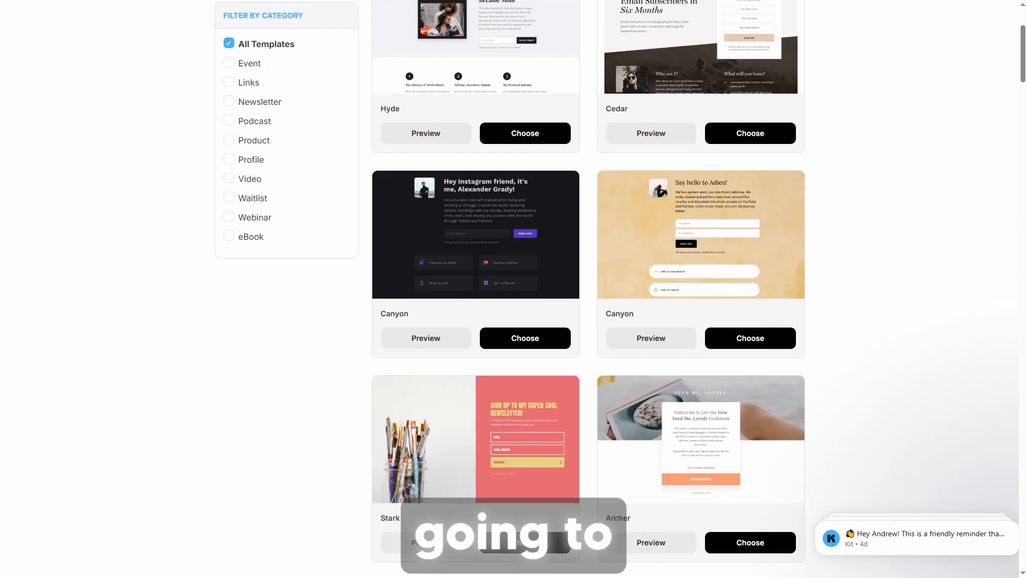
scroll(589, 289, down, 3)
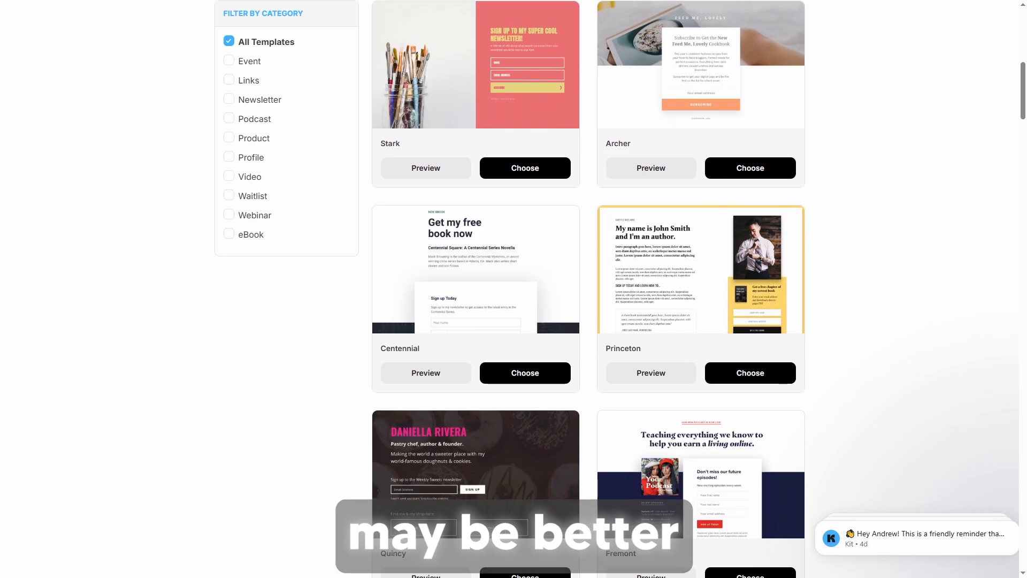
scroll(588, 289, down, 10)
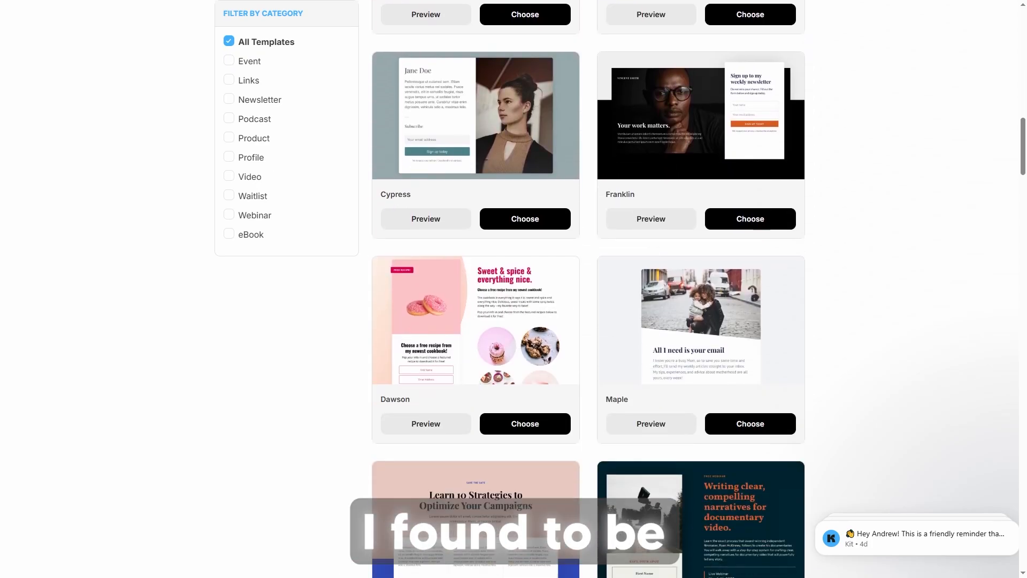
scroll(588, 289, down, 8)
scroll(589, 289, down, 20)
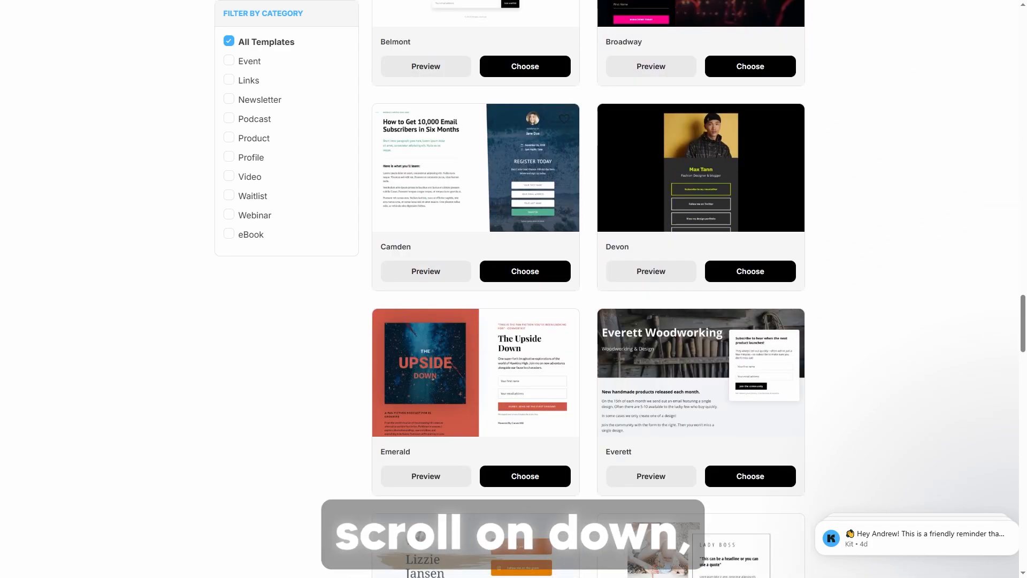
scroll(589, 289, down, 10)
scroll(589, 288, down, 12)
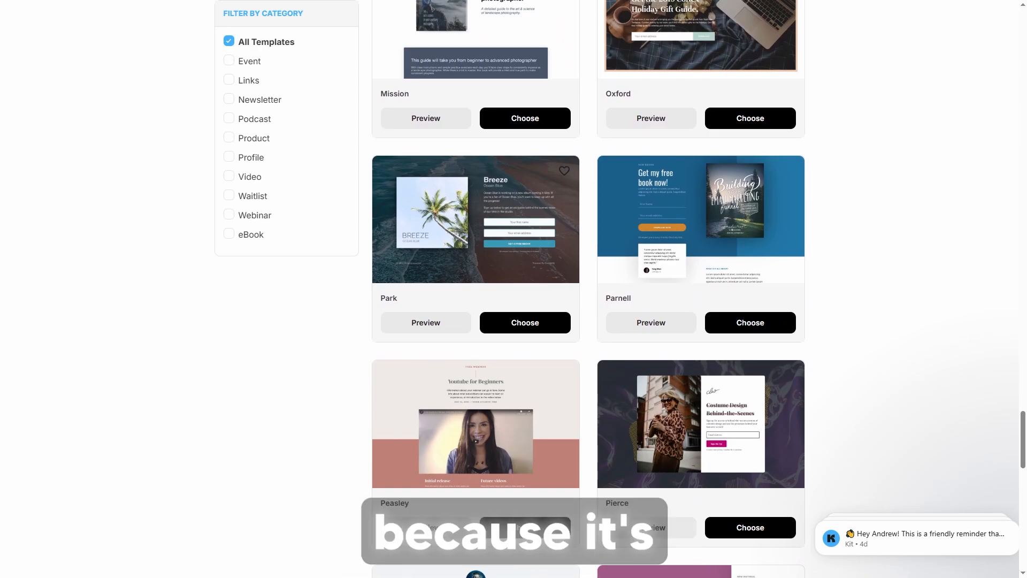
scroll(588, 289, up, 2)
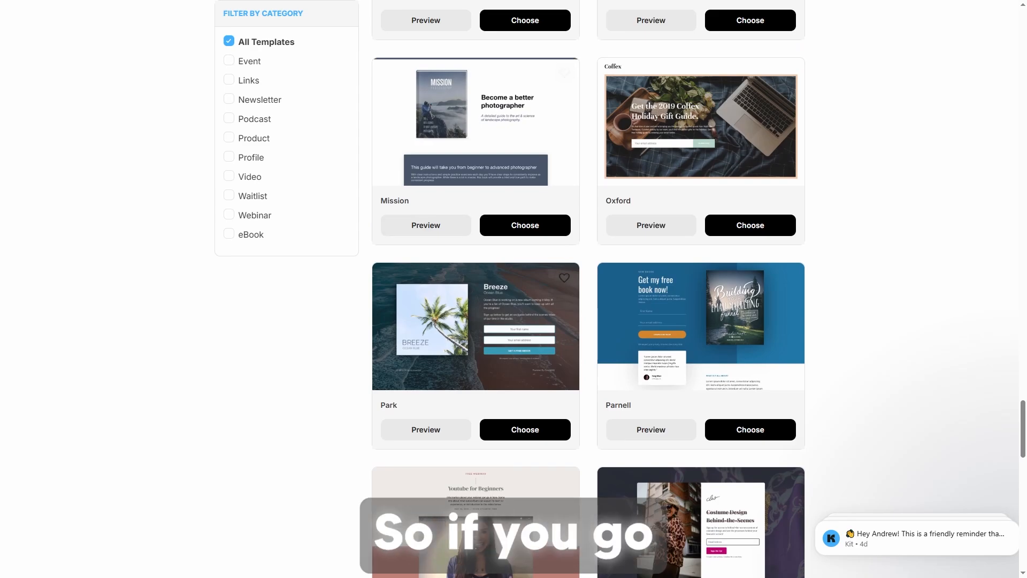
click(525, 429)
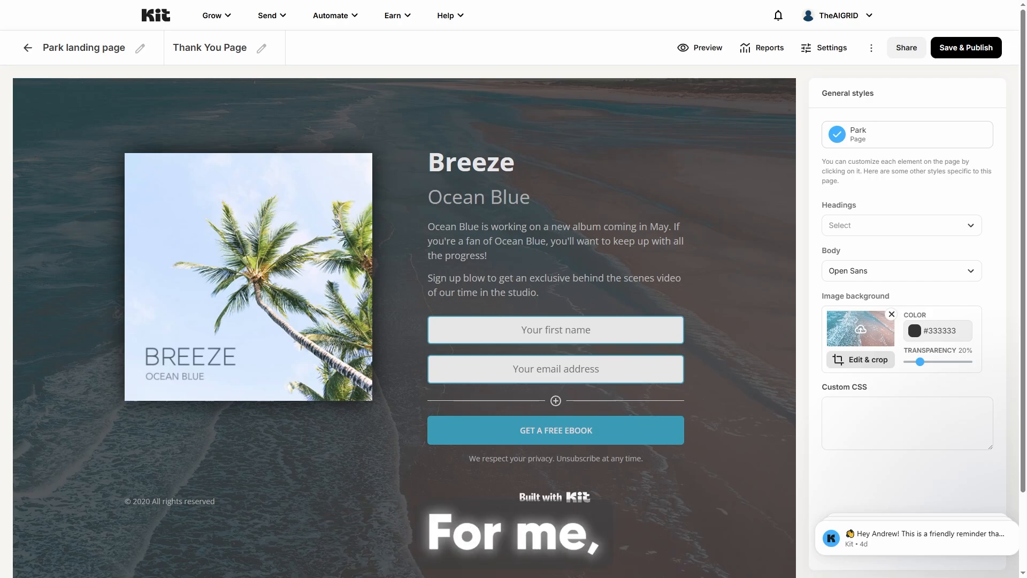
Step: Replace the page's background image with the upper of the two uploaded plain black images and set its transparency to 100%
click(860, 330)
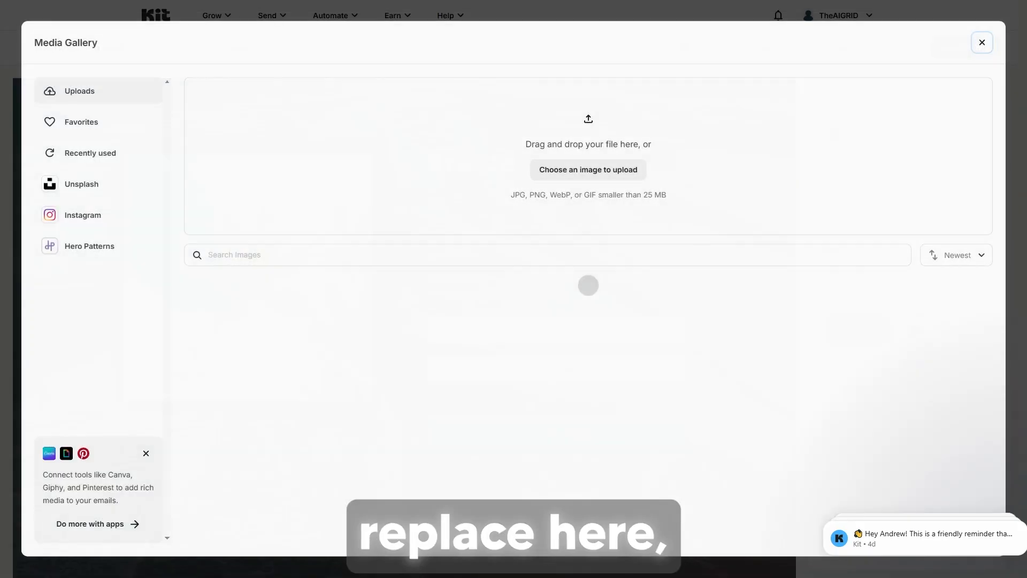
scroll(481, 348, down, 7)
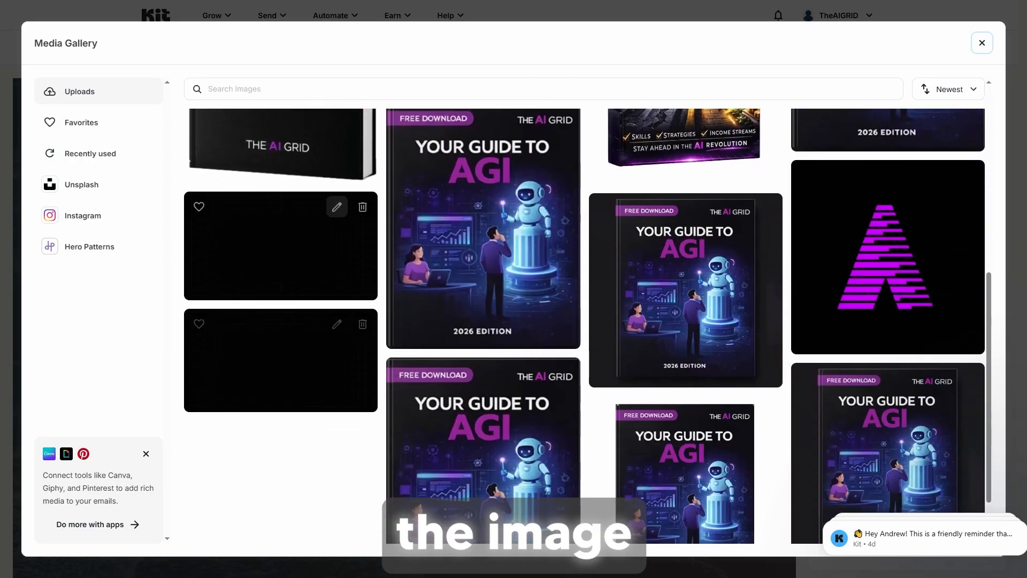
click(281, 246)
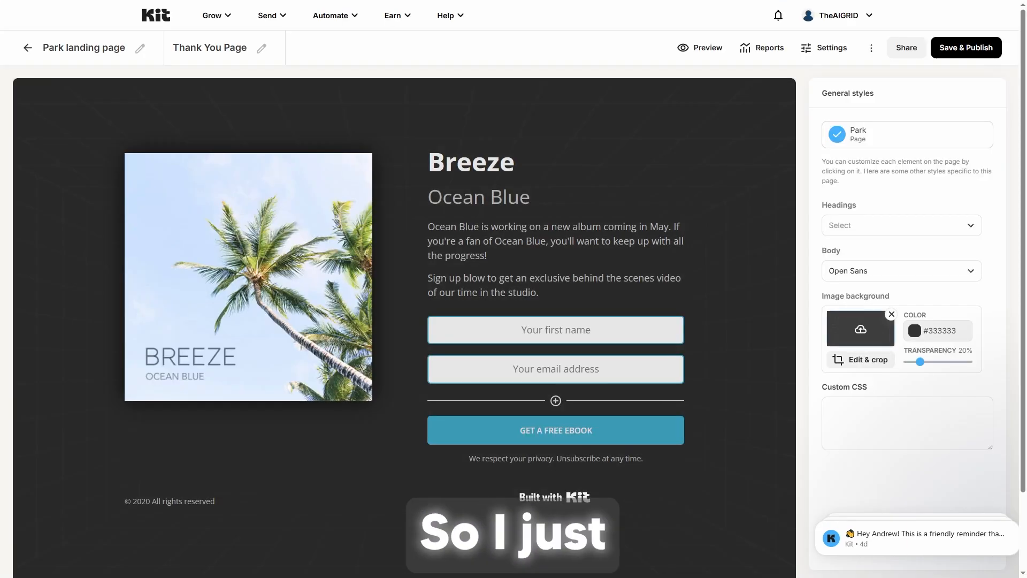
drag(920, 362, 970, 361)
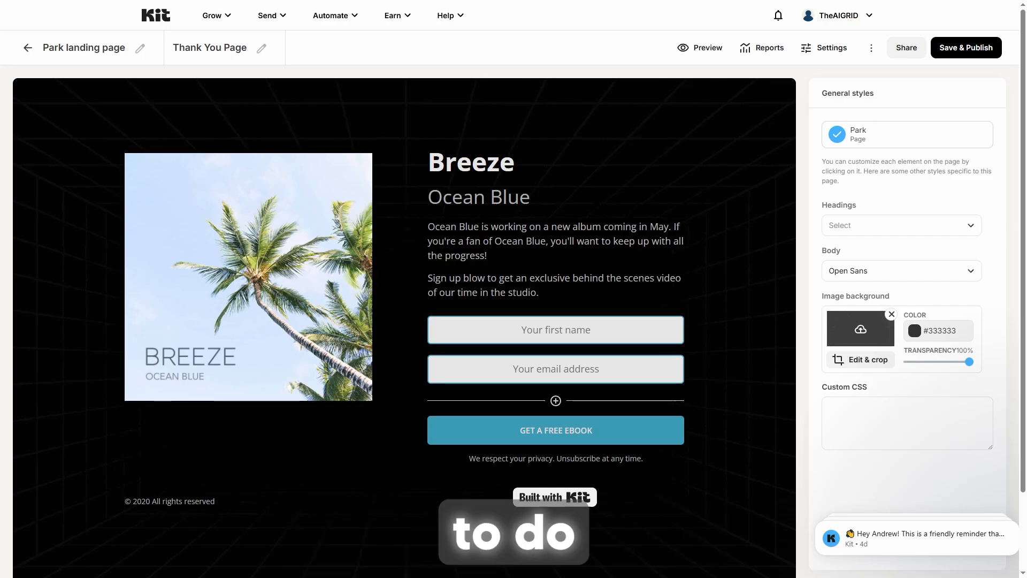
click(248, 277)
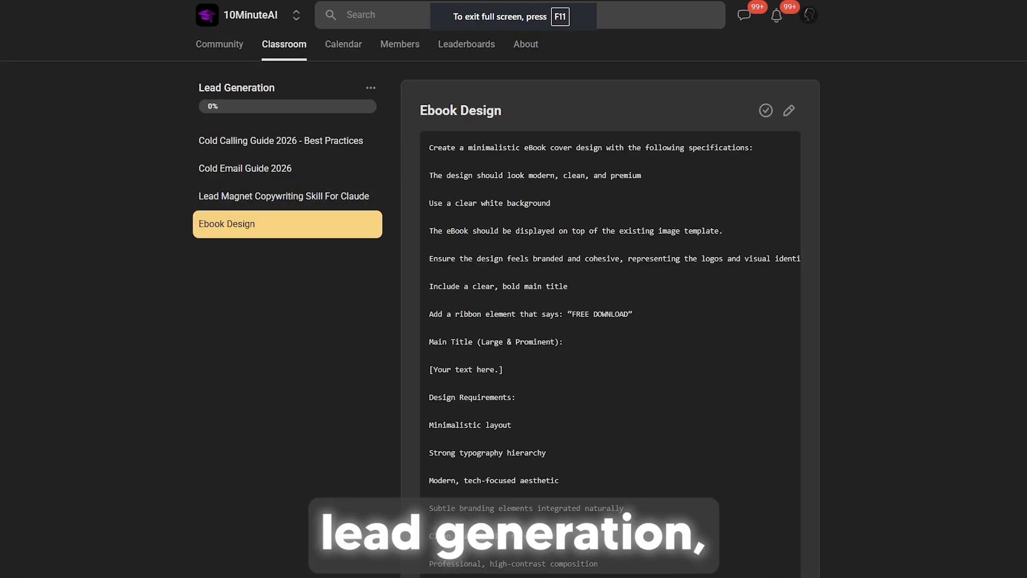
Step: Copy the whole eBook cover prompt from the Ebook Design lesson and view the blank book template image below it
drag(429, 148, 552, 536)
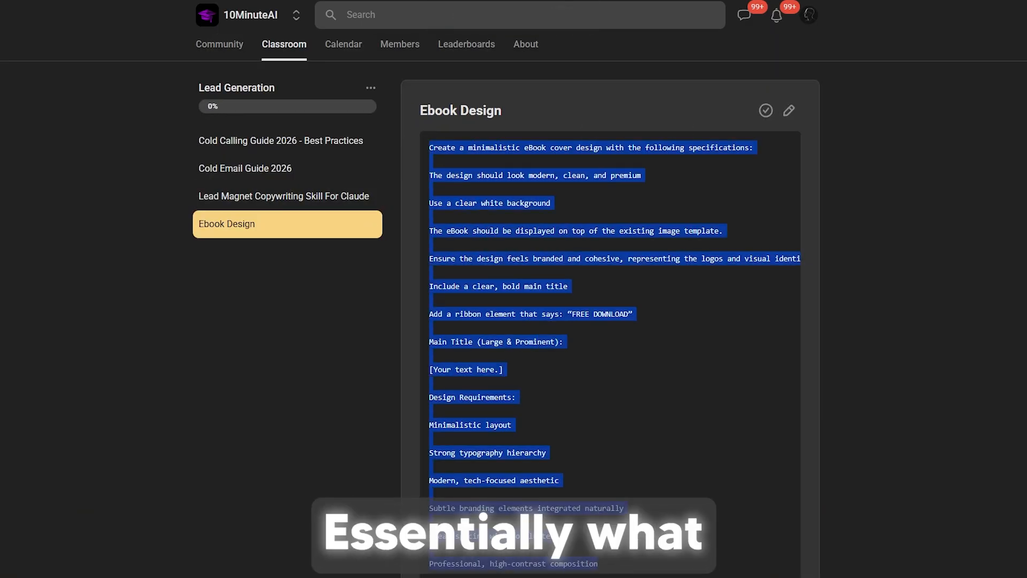
scroll(610, 289, down, 3)
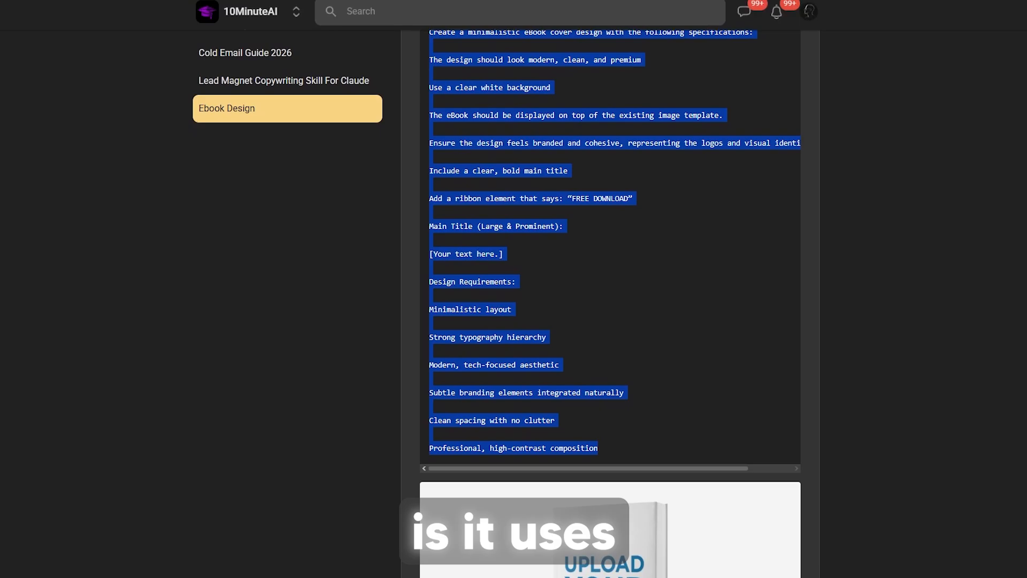
scroll(609, 289, down, 3)
click(610, 427)
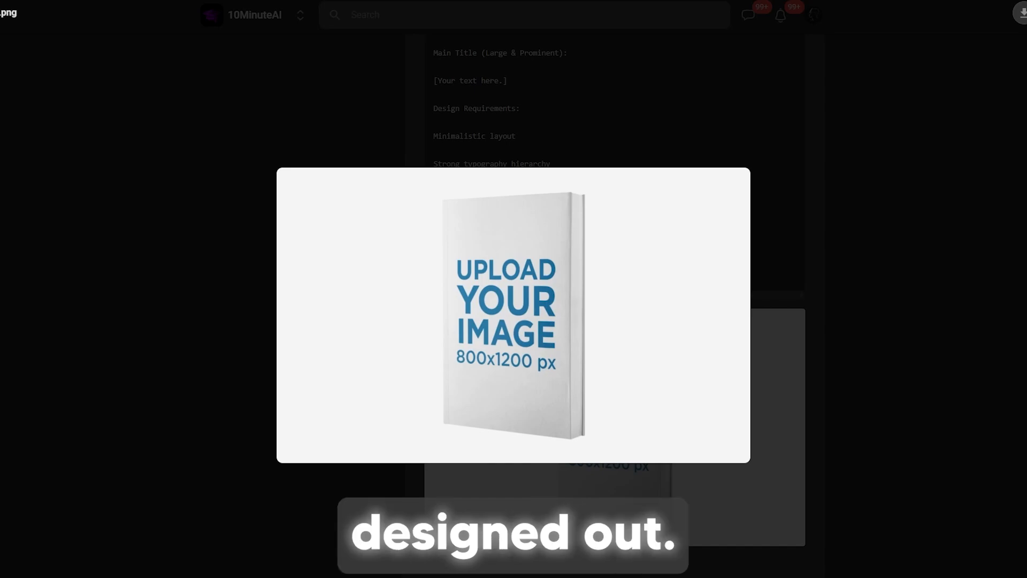
scroll(603, 321, up, 4)
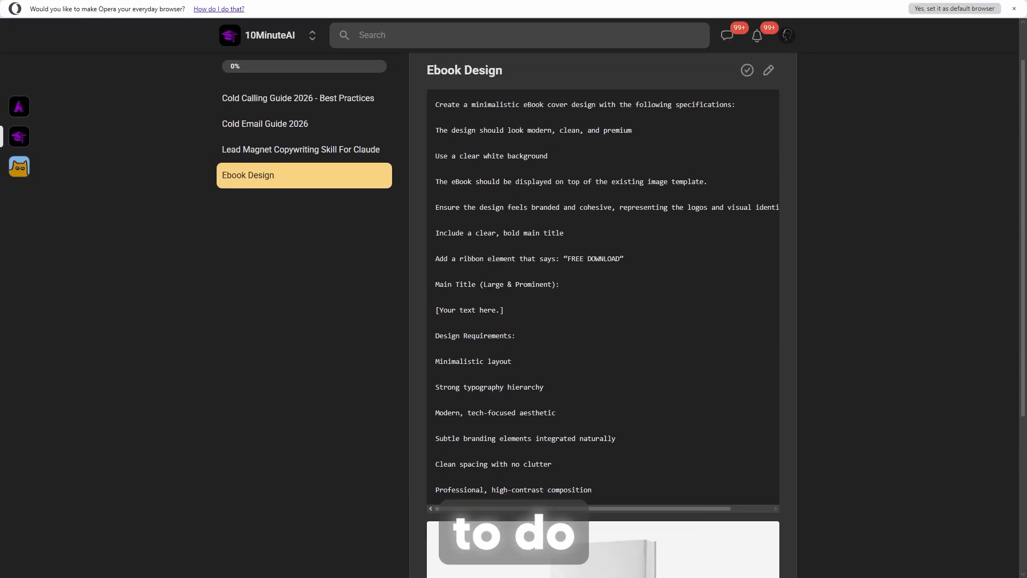
mouse_move(592, 490)
mouse_down()
mouse_move(434, 104)
mouse_move(599, 497)
mouse_up()
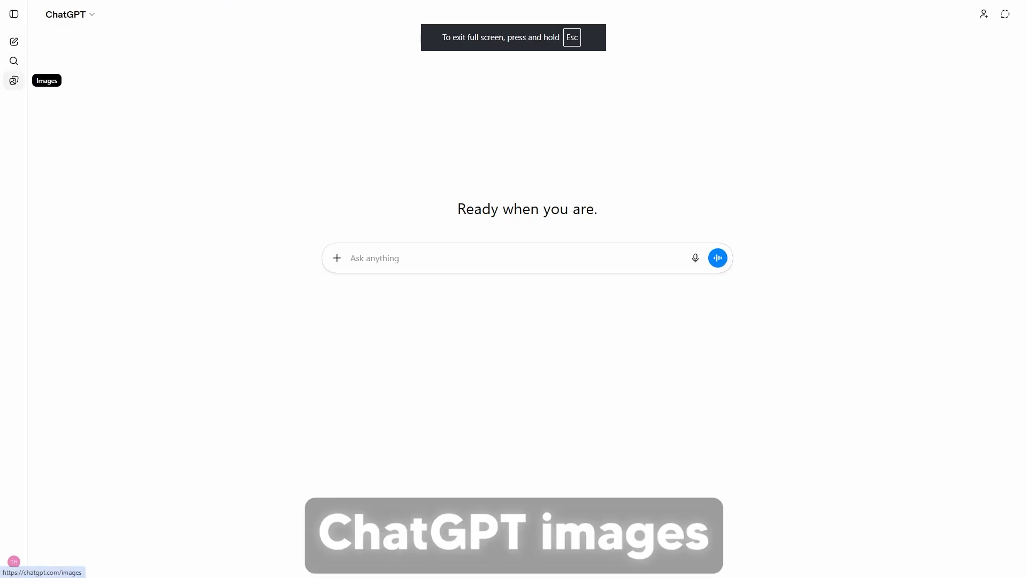
Step: Open image creation in ChatGPT and paste the copied eBook cover prompt as the image description
click(14, 81)
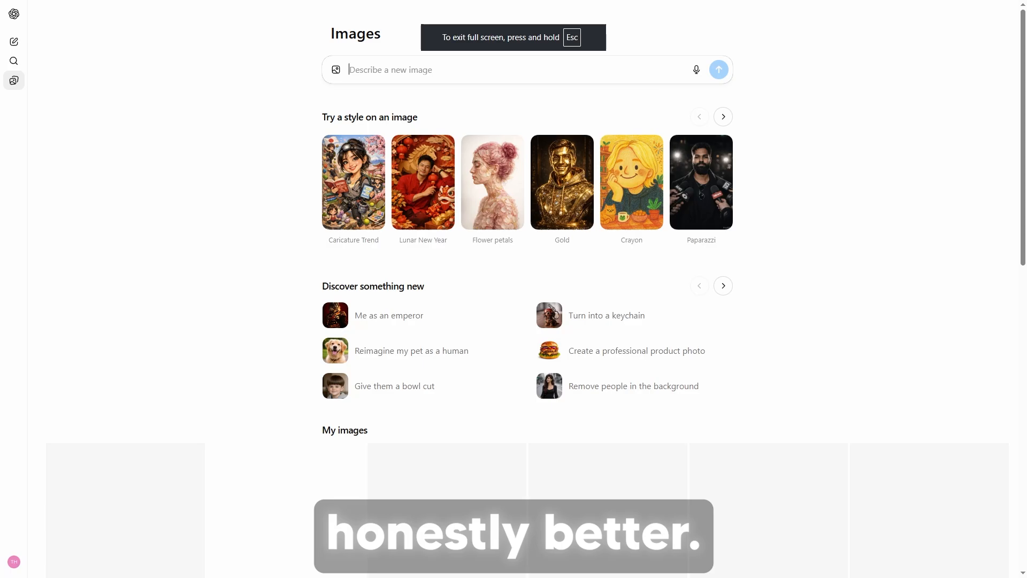
key(ctrl+v)
scroll(527, 144, up, 5)
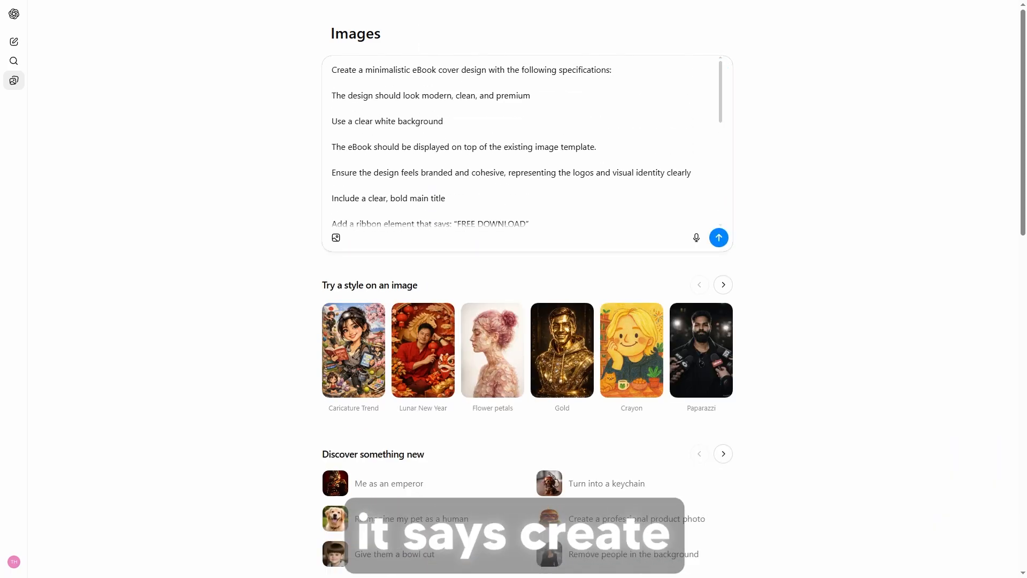
Step: Replace the main title placeholder "[Your text here.]" in the prompt with "The Complete Guide"
drag(451, 70, 587, 69)
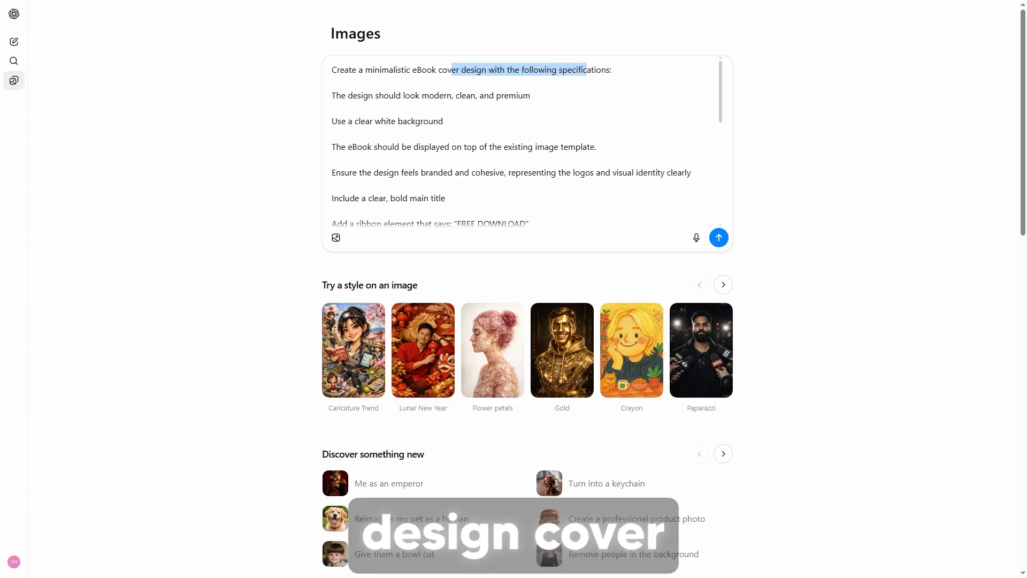
click(489, 95)
scroll(526, 141, down, 3)
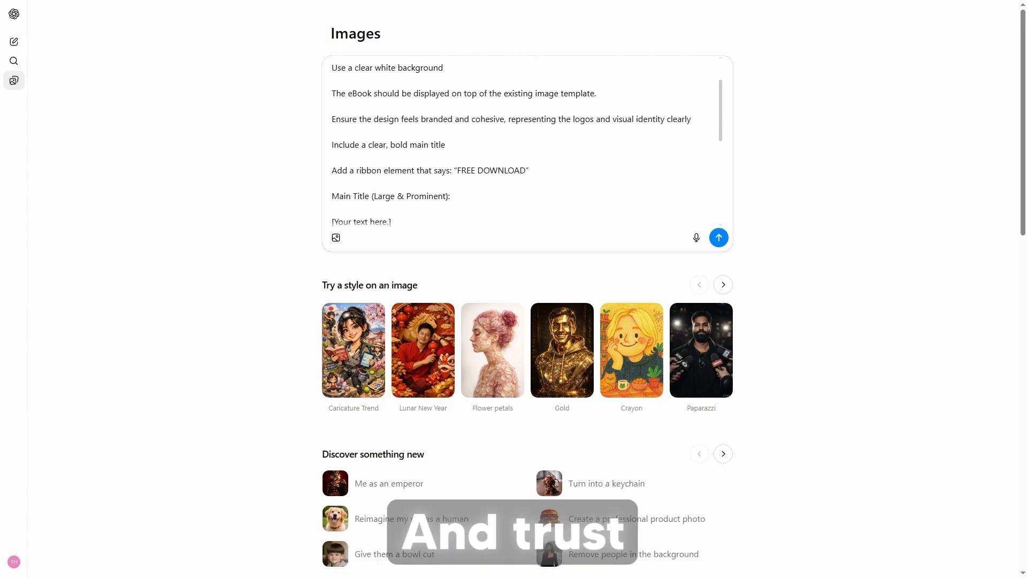
drag(361, 168, 354, 168)
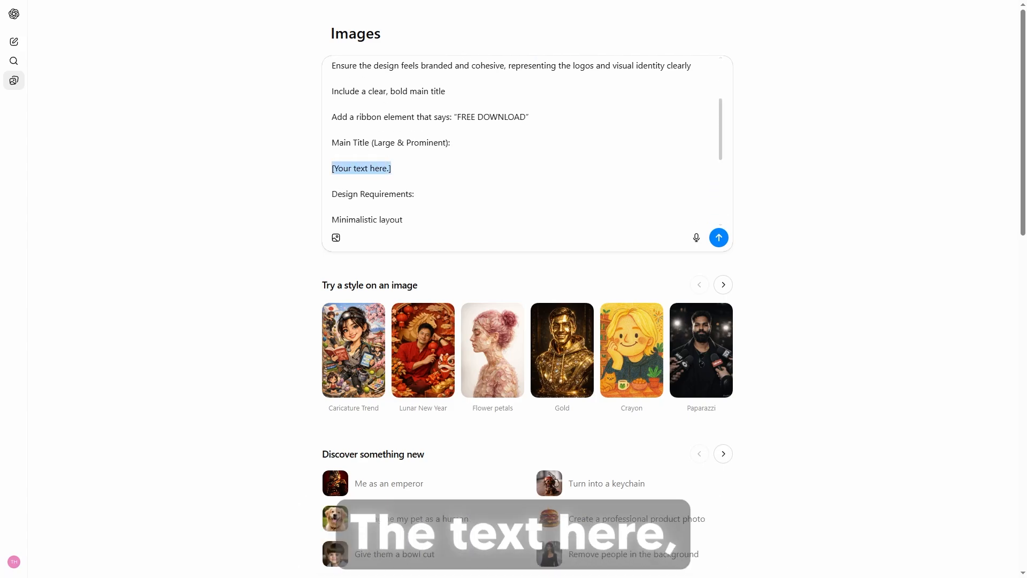
text(The Complete Guide)
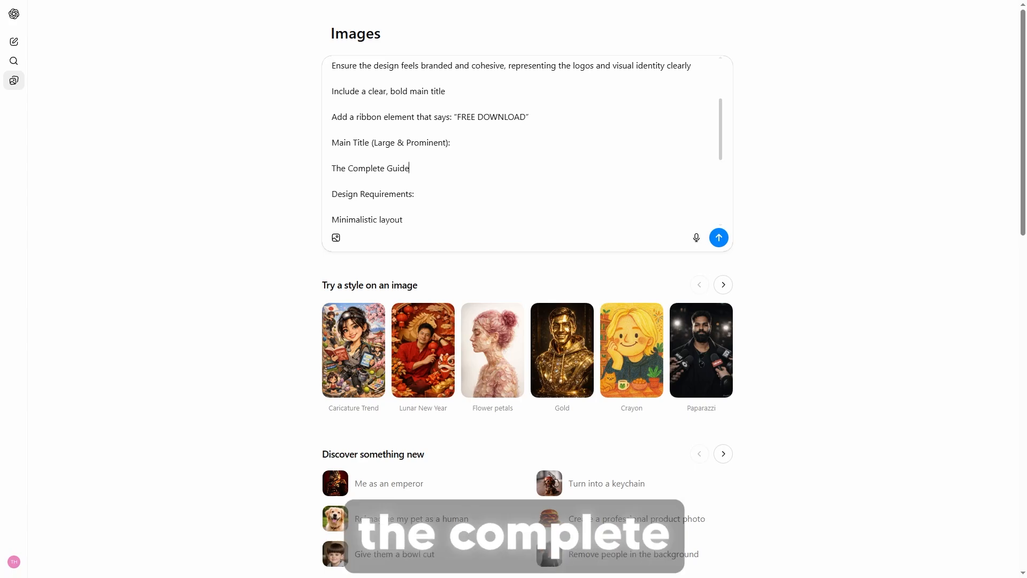
Step: Attach the book template and sphere images, and request a black-themed "Perplexity Computer the complete guide" cover with the TheAIGRID logo at the bottom
scroll(527, 141, down, 1)
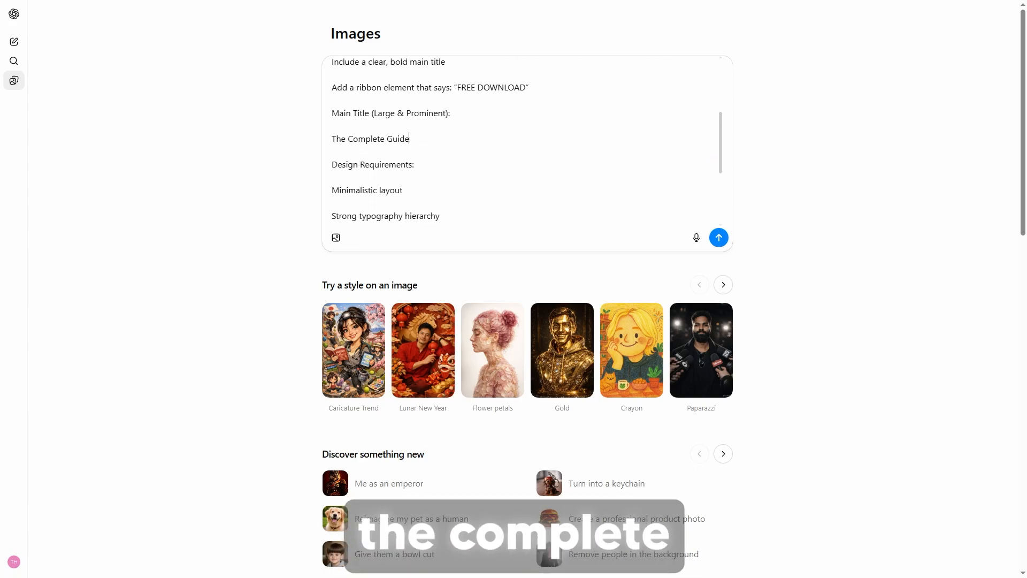
scroll(526, 142, down, 3)
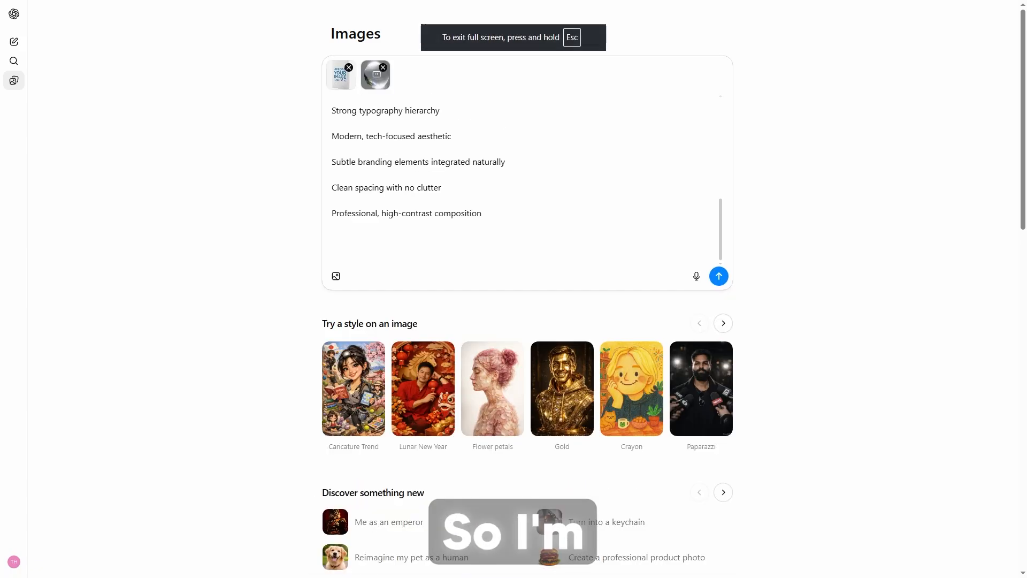
text(make the ebook cover for perplexity computer, Perplexity Computer the complete guide , ensure the book is black themed and my logo TheAIGRID is at the bottom)
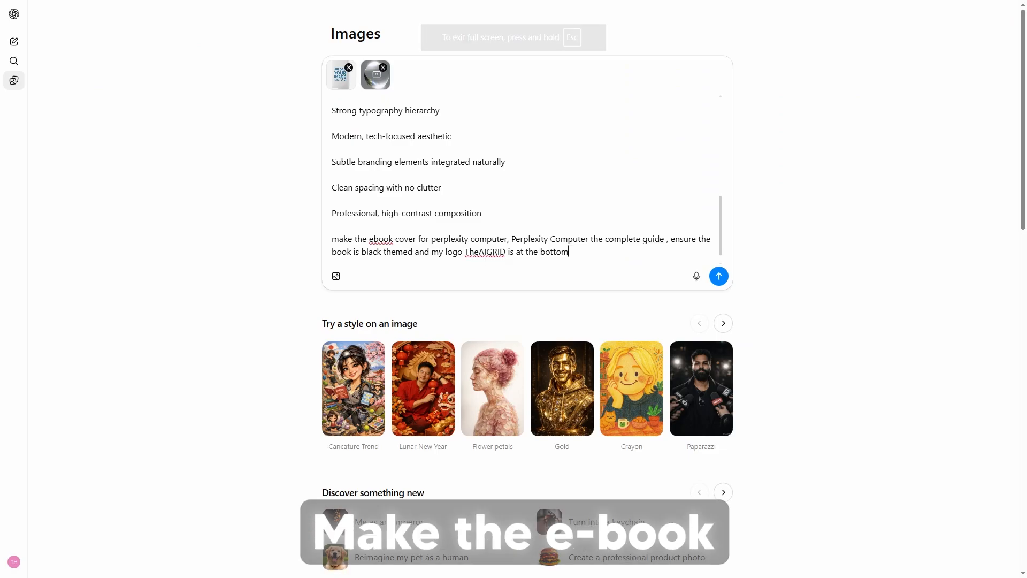
click(568, 239)
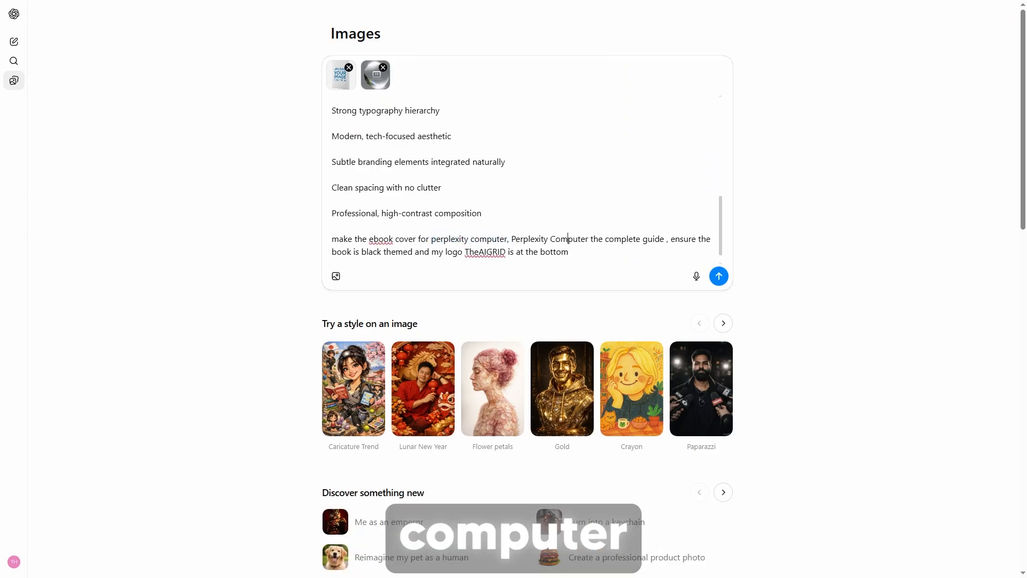
drag(568, 252, 431, 239)
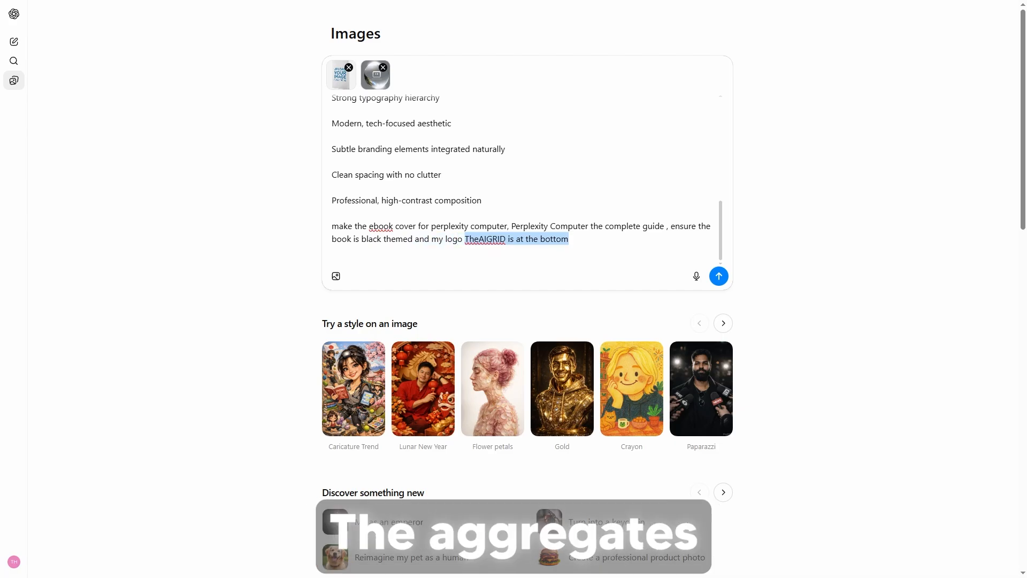
key(ctrl+v)
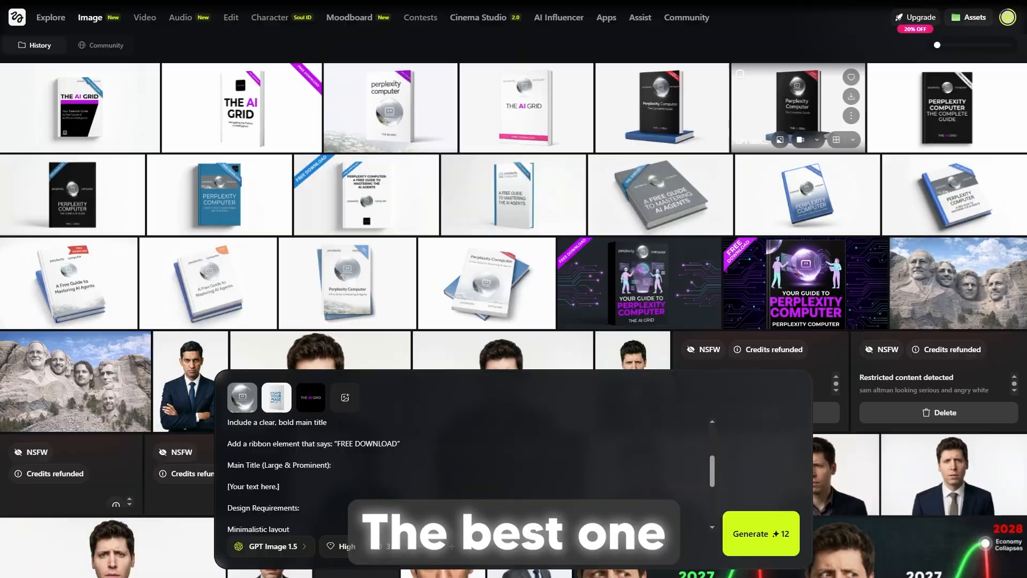
Step: Switch to the other image generator's history and examine the generated black Perplexity Computer cover standing on a blue book at full size
click(797, 107)
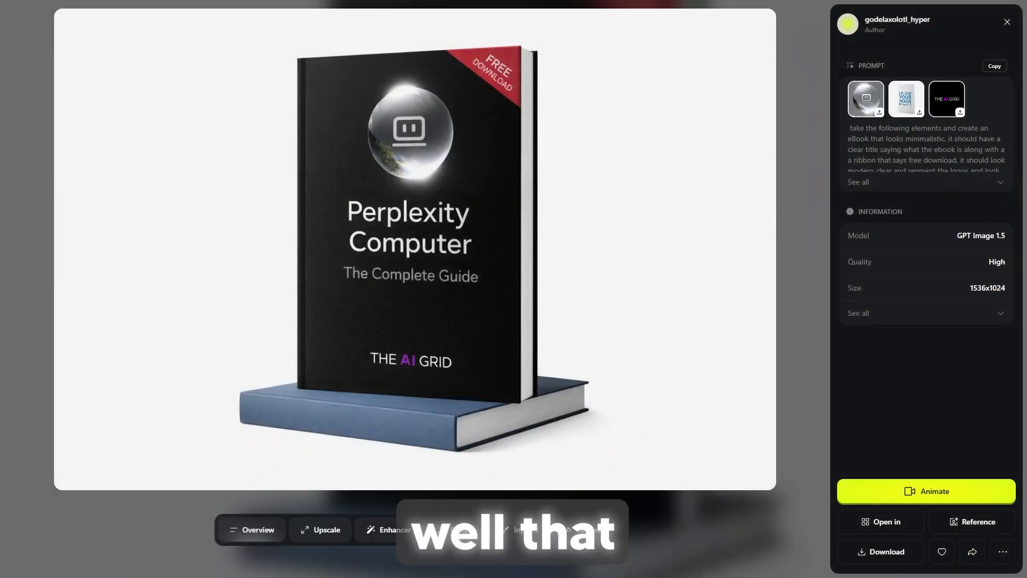
key(Escape)
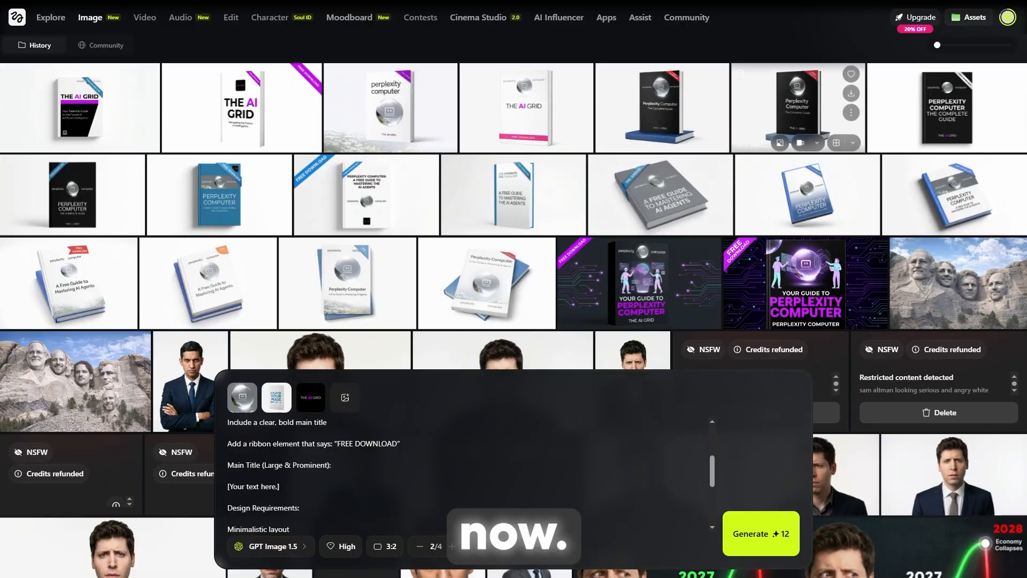
click(797, 104)
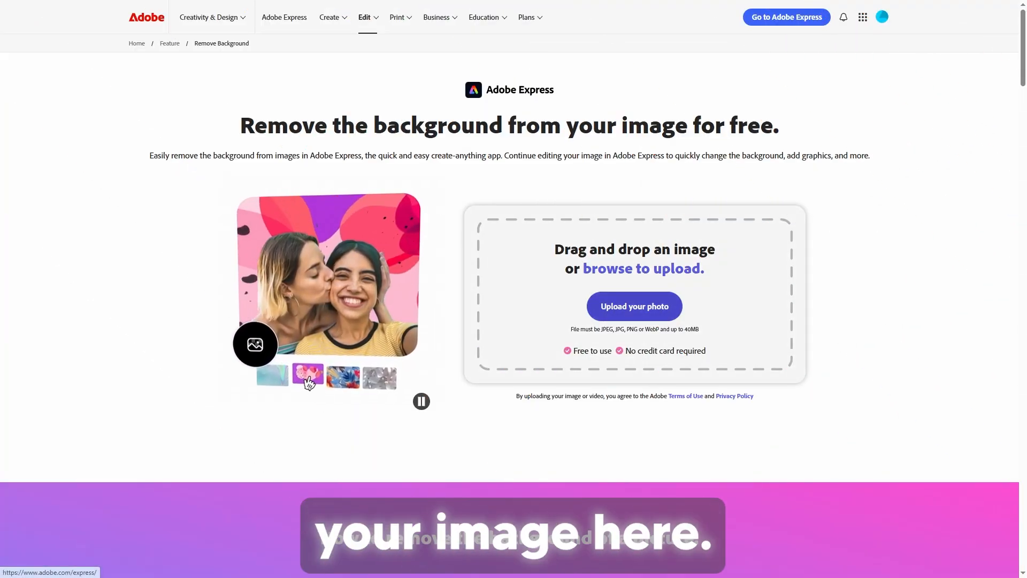
Step: Remove the eBook cover's background in Adobe Express, and replace the palm tree image on the Kit landing page with the cutout book
click(635, 306)
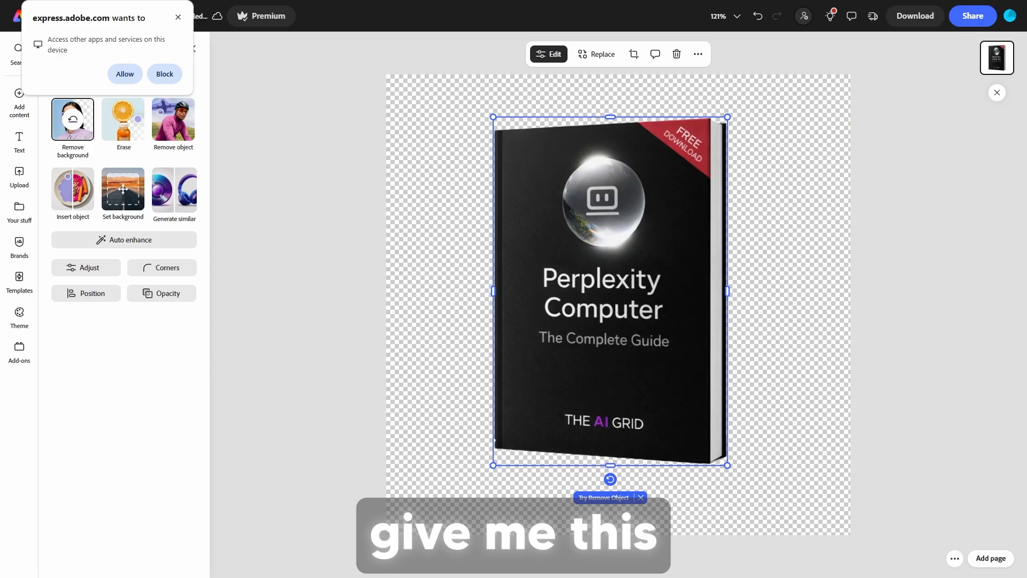
key(Escape)
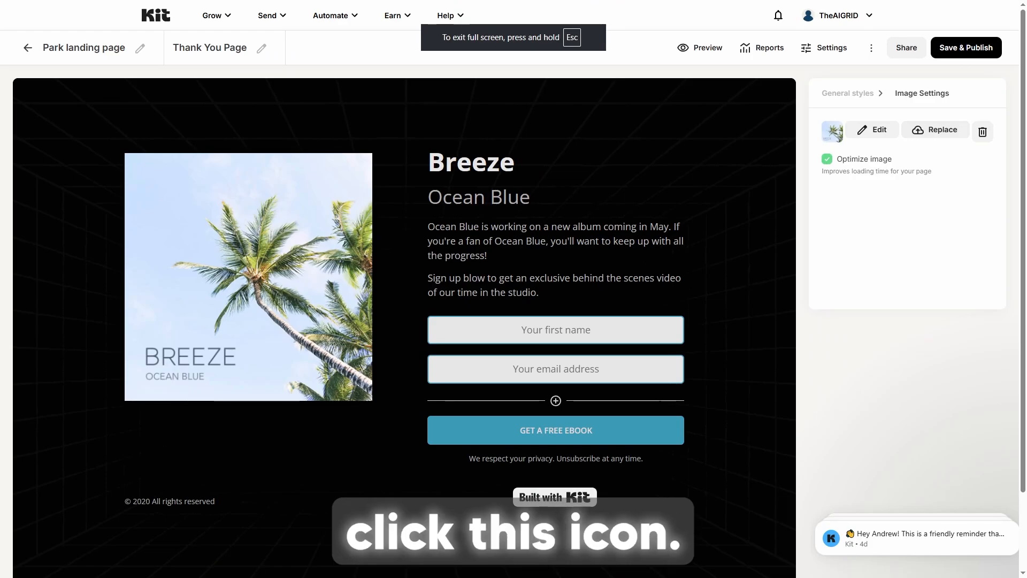
click(935, 130)
click(275, 385)
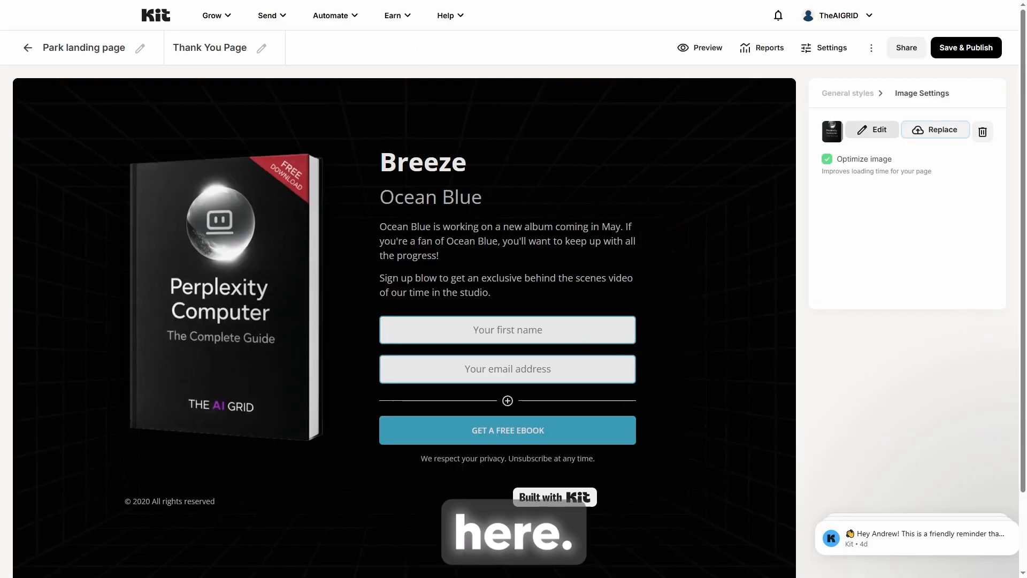
Step: Replace the landing page's book image with the version that has wide empty margins, and crop it tightly around the book
click(935, 130)
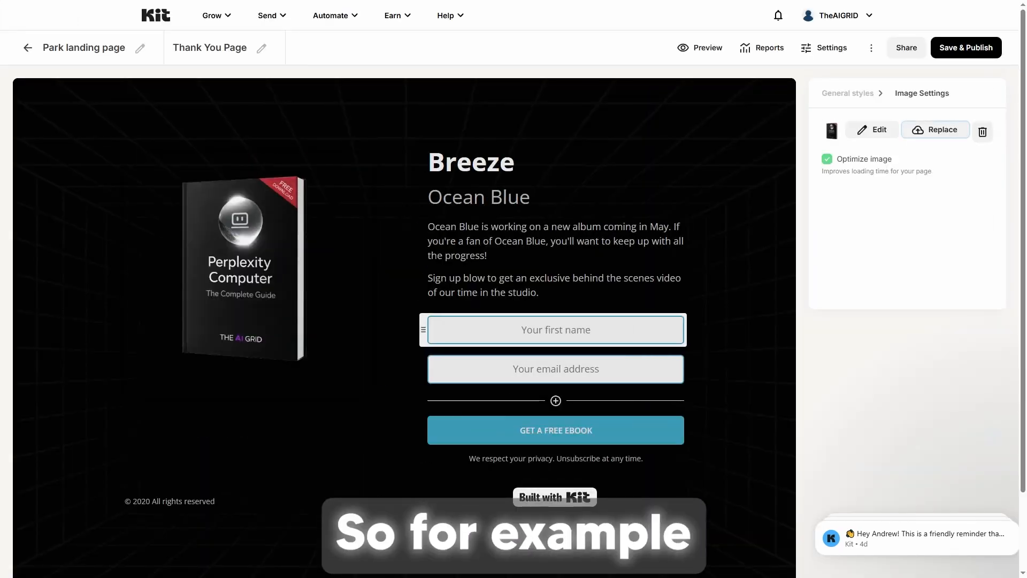
click(872, 129)
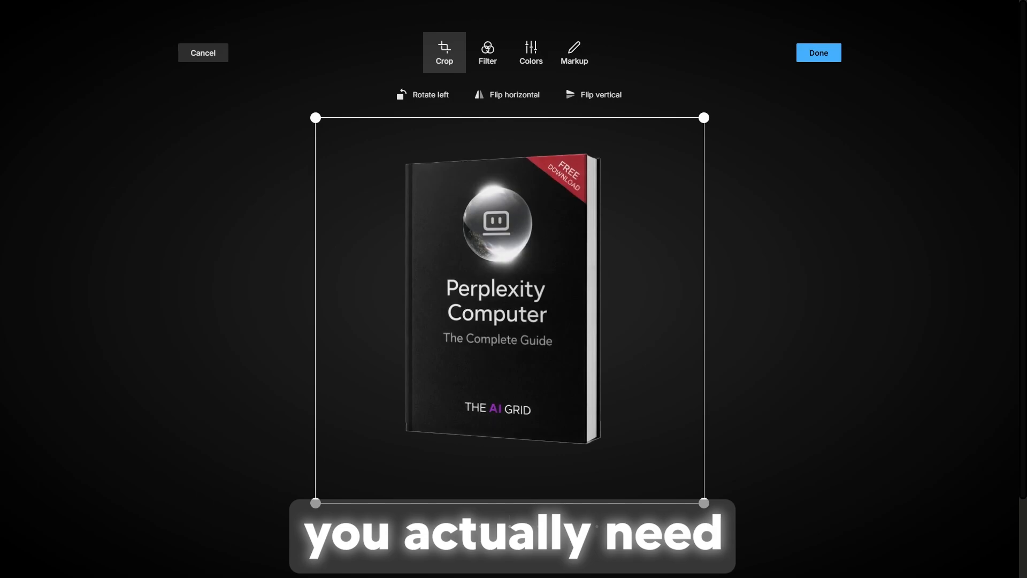
drag(704, 503, 605, 445)
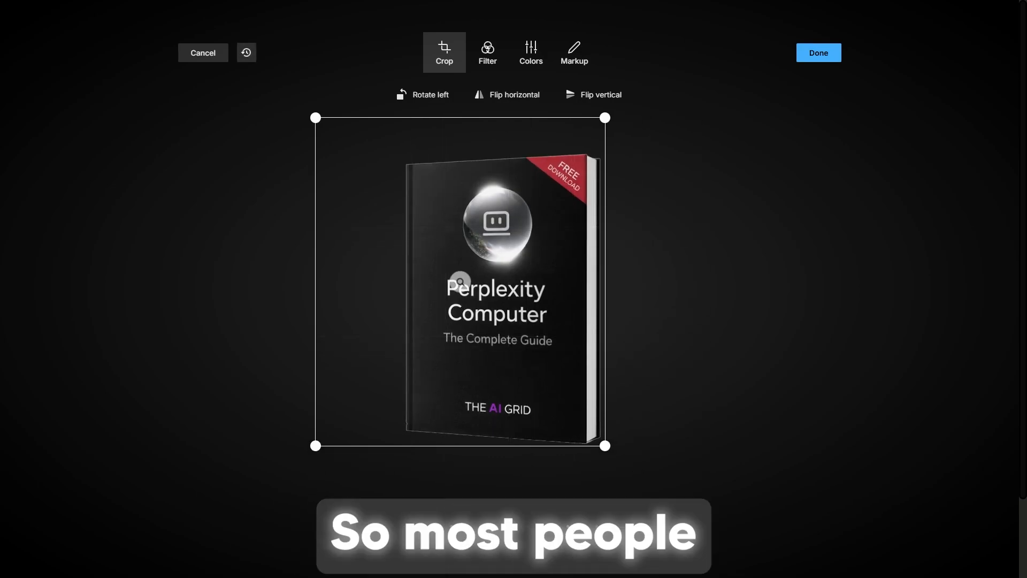
drag(316, 117, 402, 158)
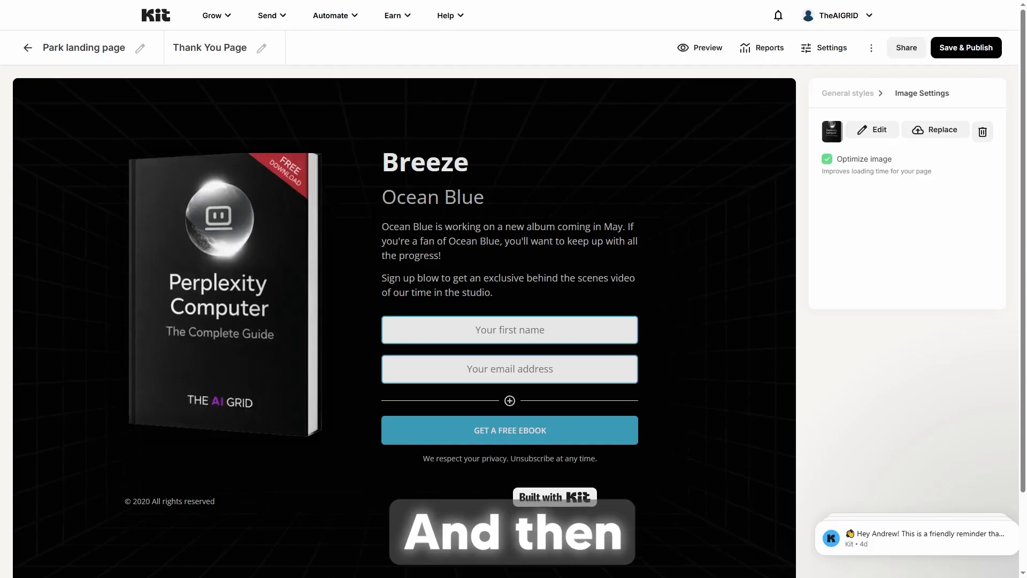
click(509, 241)
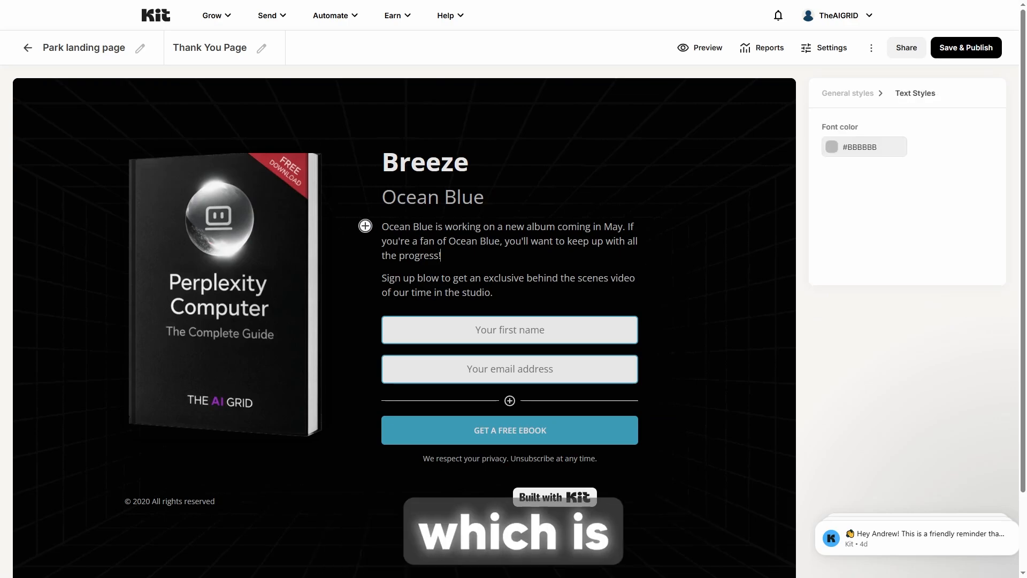
click(410, 163)
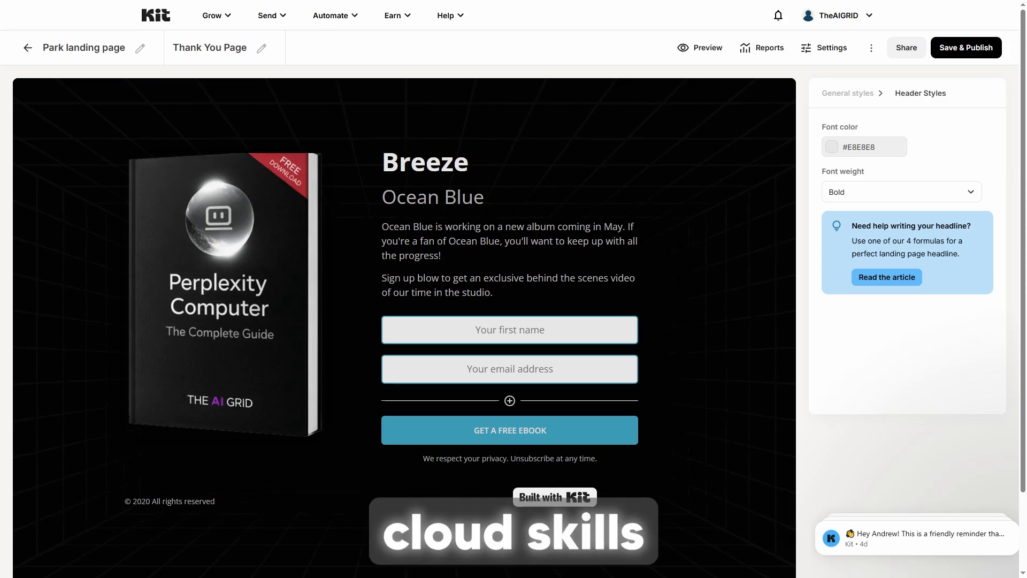
click(467, 229)
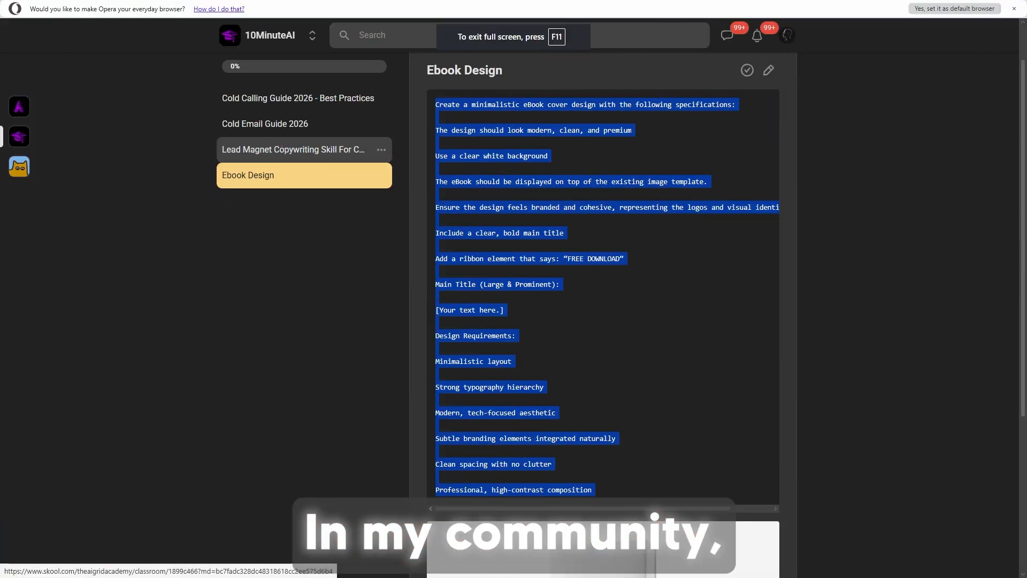
Step: In the Skool classroom, open the "Lead Magnet Copywriting Skill For Claude" lesson and examine its text and attached resources, including "Lead magnet best practices"
click(293, 149)
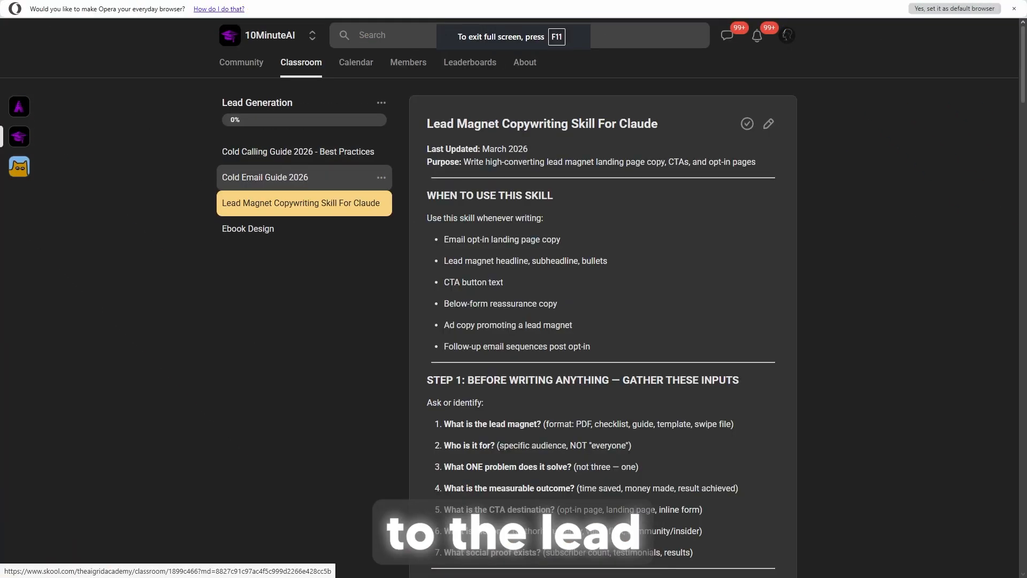
scroll(603, 321, down, 20)
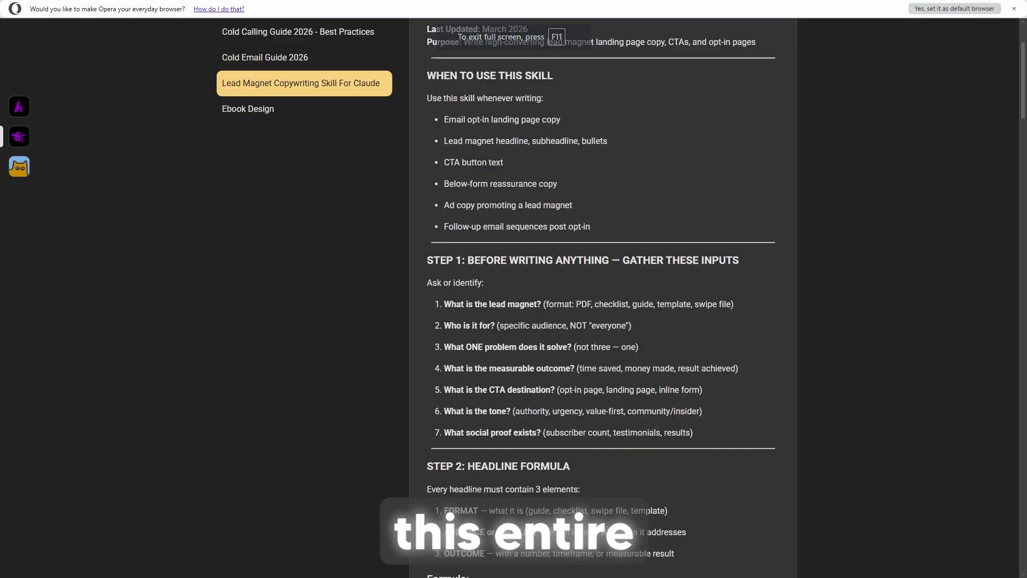
scroll(603, 321, down, 20)
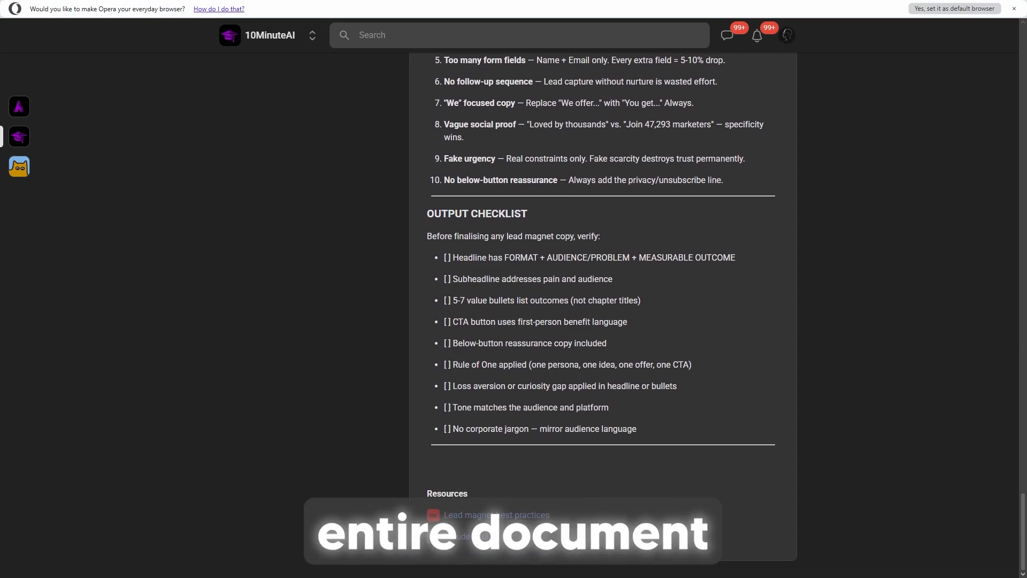
click(481, 514)
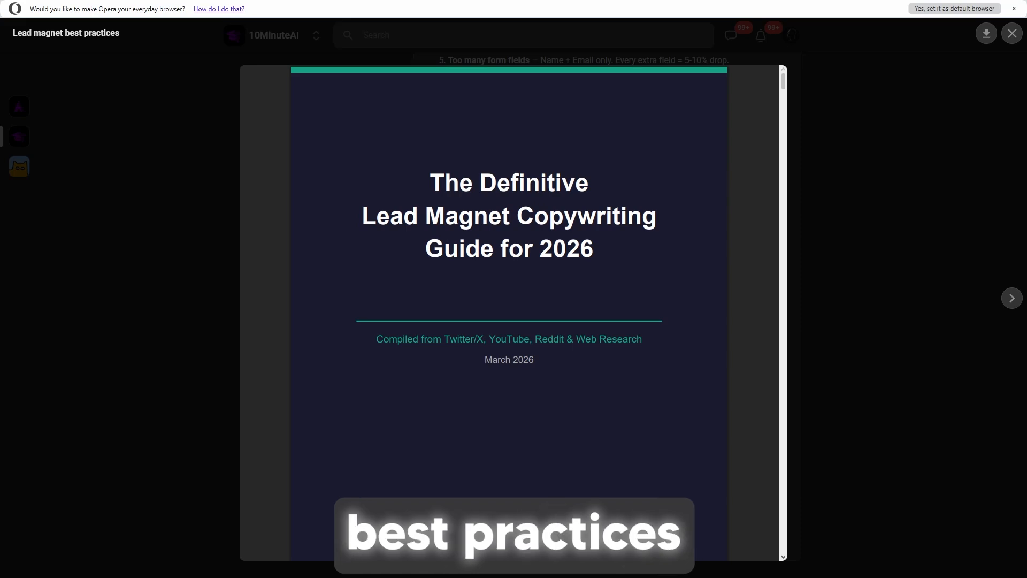
scroll(509, 313, down, 20)
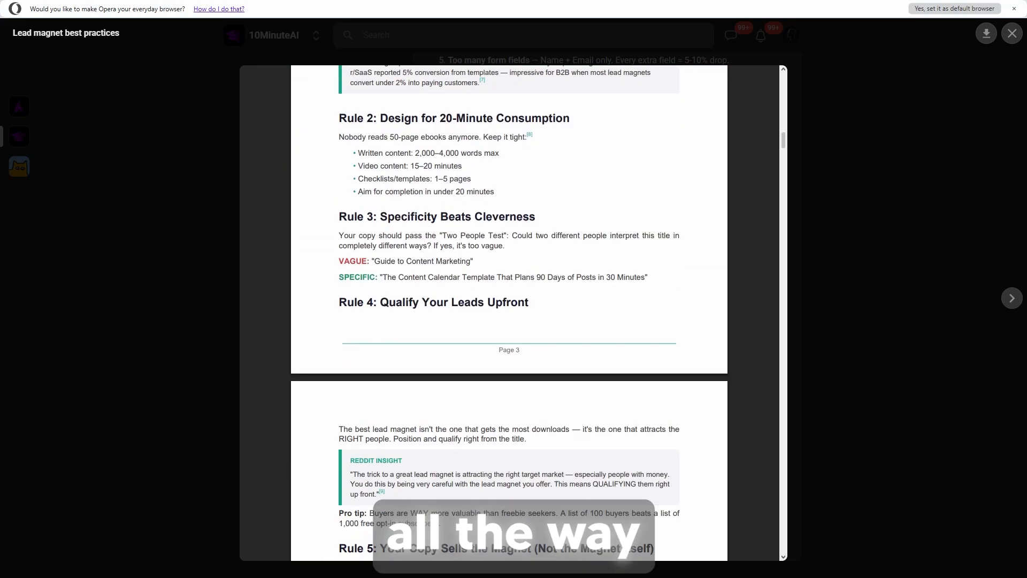
scroll(509, 313, down, 20)
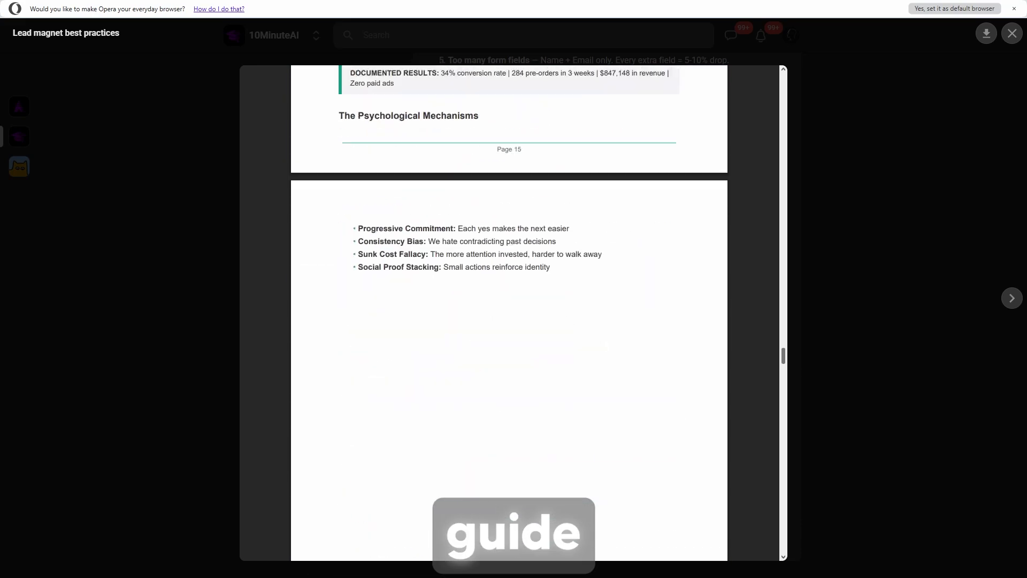
scroll(509, 313, down, 20)
key(Escape)
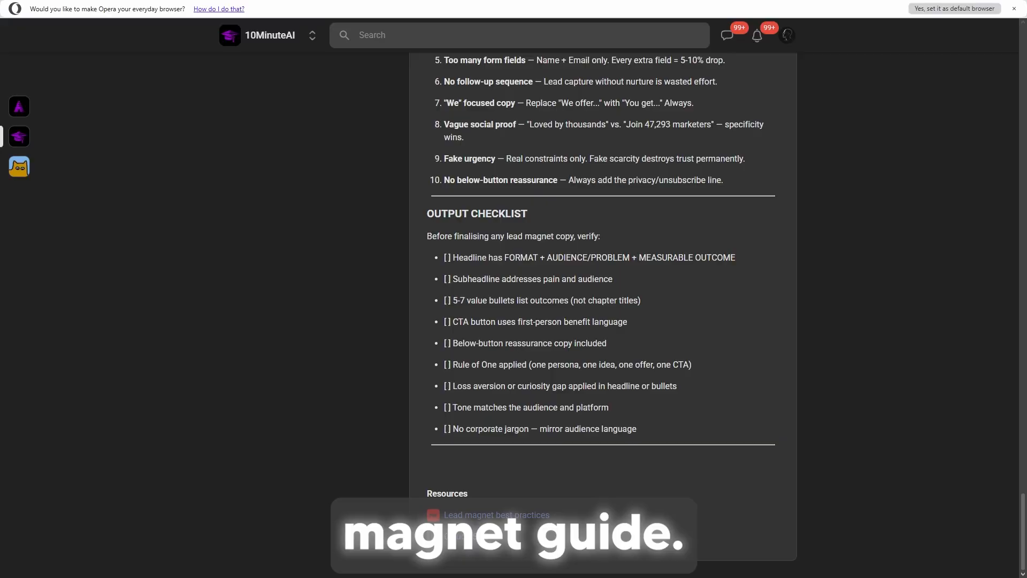
click(464, 536)
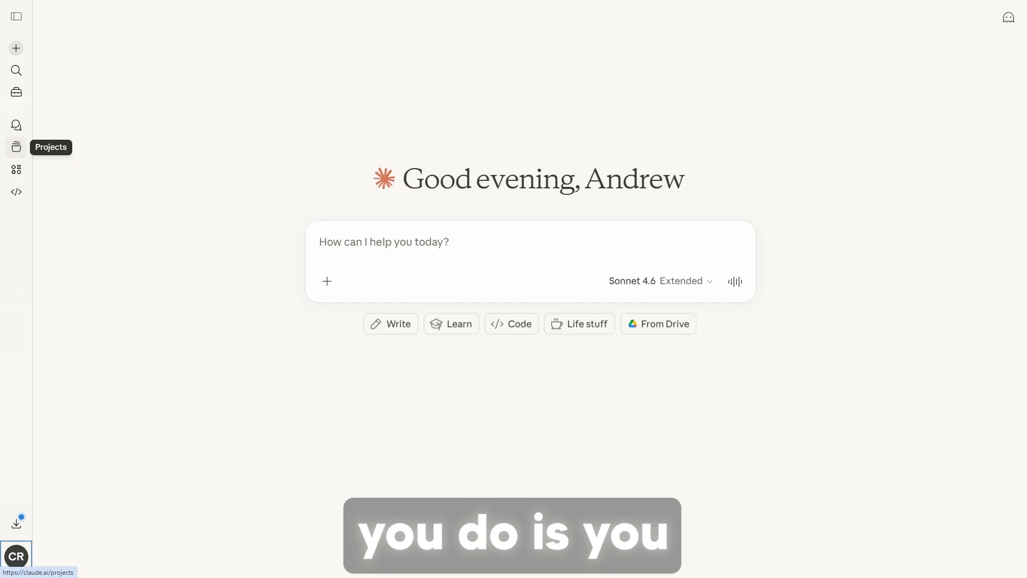
Step: Switch to Claude, open the Skills section of its customization settings, and view the options for adding or uploading a skill
click(16, 92)
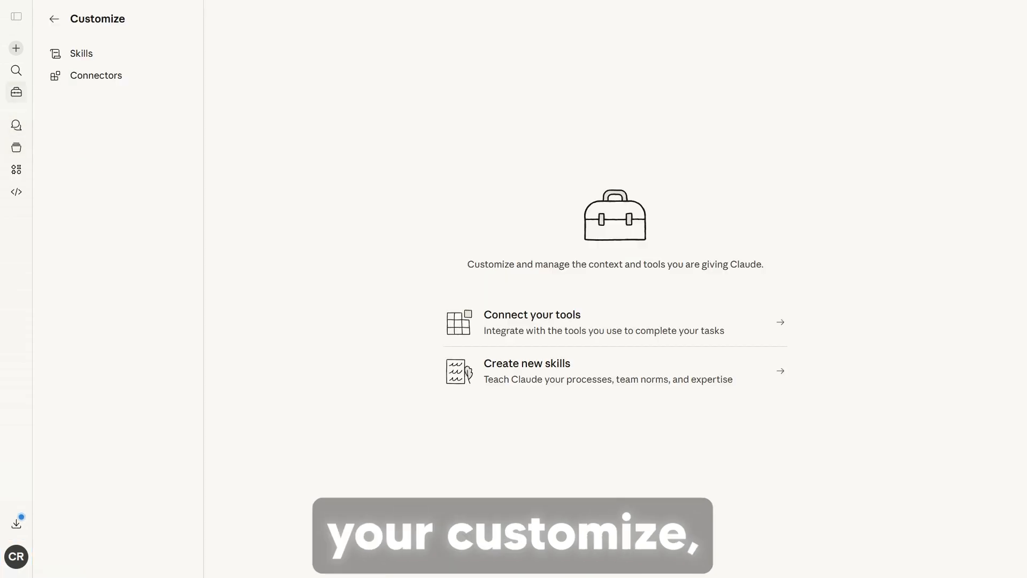
click(81, 53)
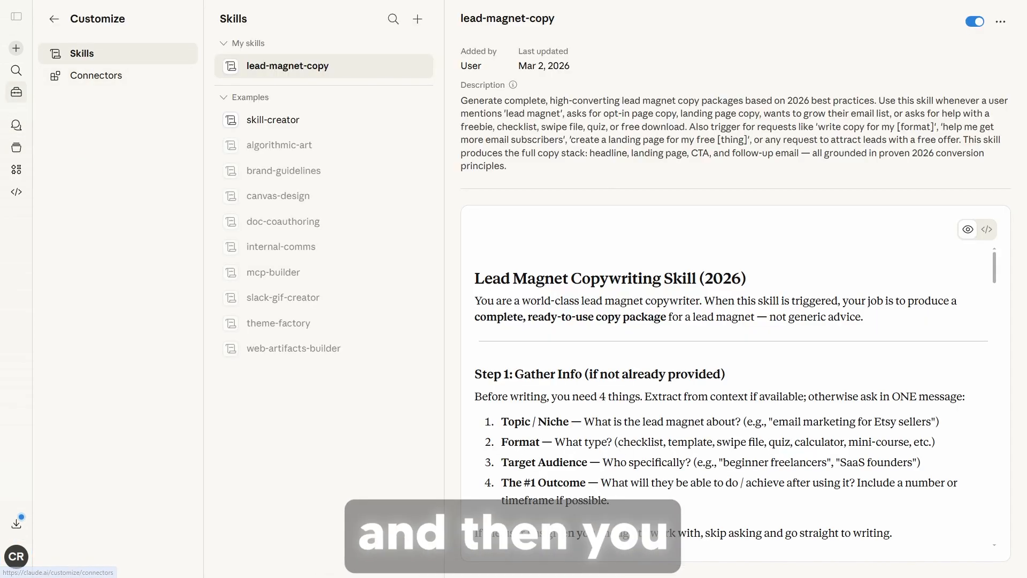
click(417, 18)
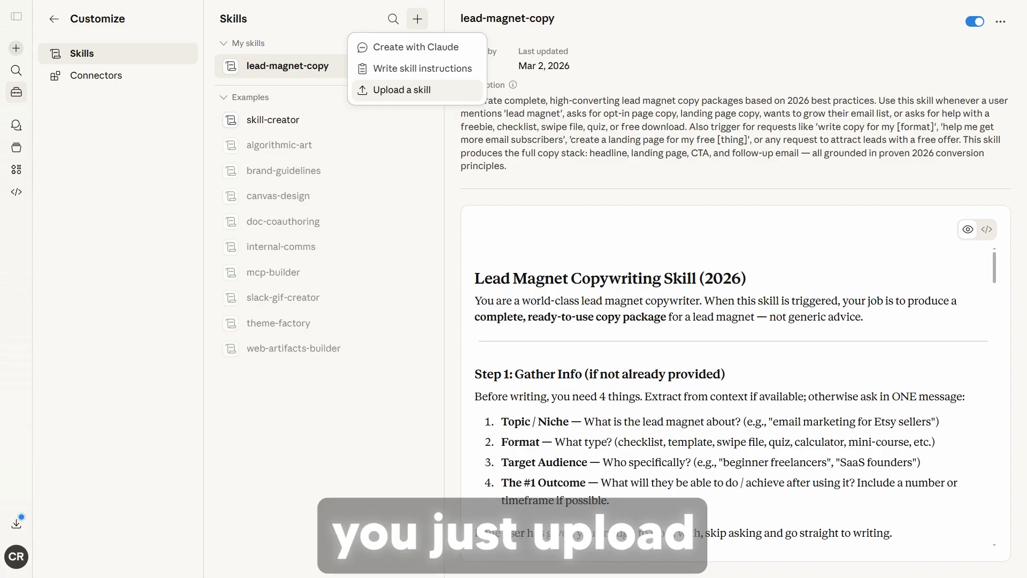
key(Escape)
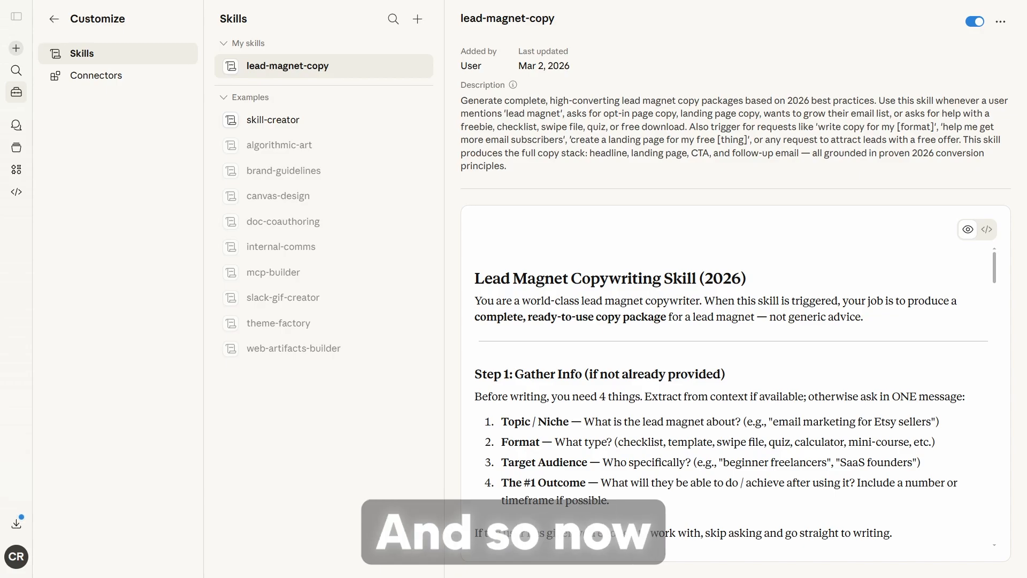
Step: Read the description of the lead-magnet-copy skill, covering what it generates and which requests trigger it
drag(503, 101, 650, 101)
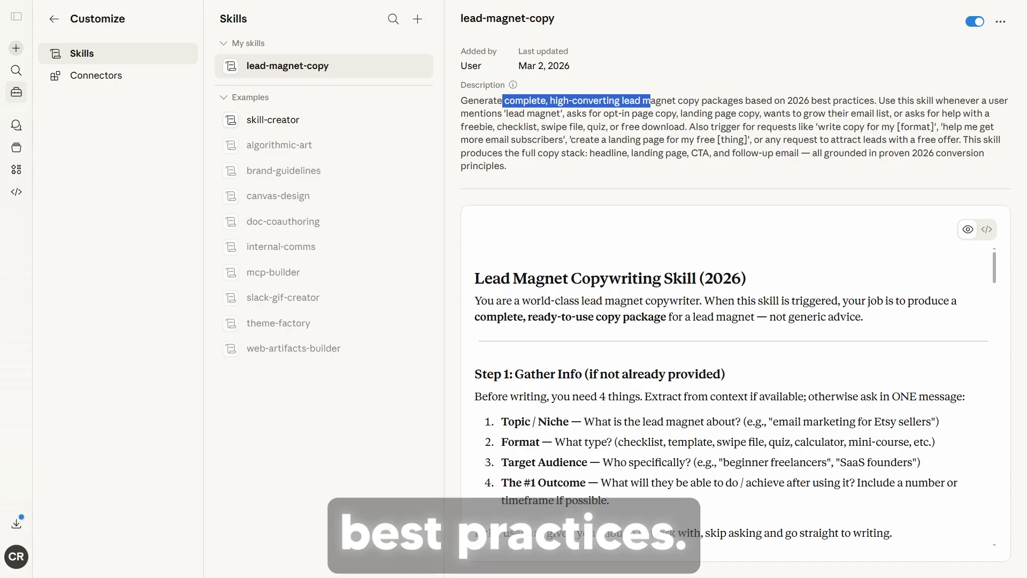
click(650, 102)
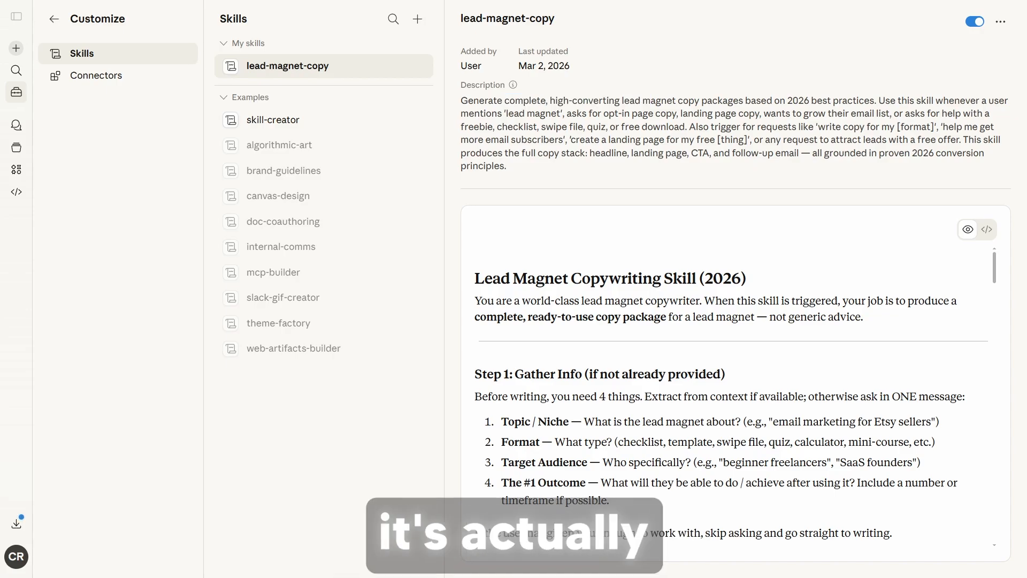
drag(504, 114, 685, 127)
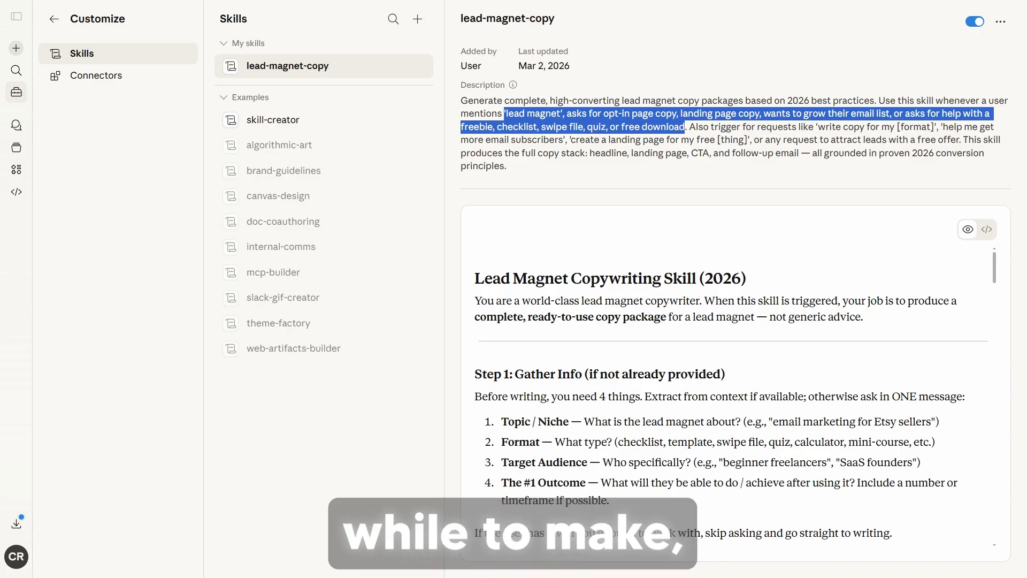
click(684, 127)
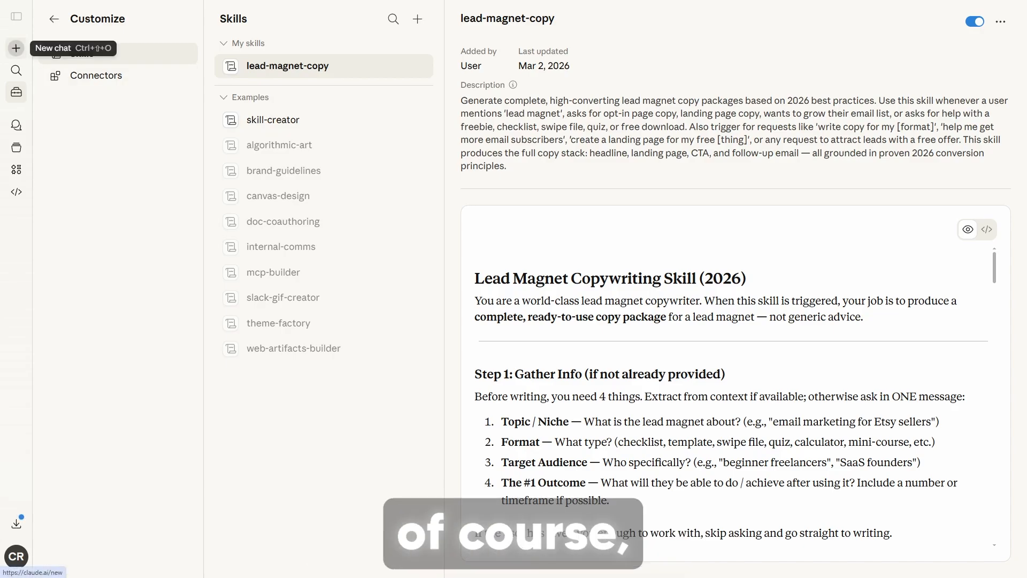
Step: Start a new chat requesting landing page text for the Perplexity Computer lead magnet, stating that traffic comes from a YouTube tutorial and contents are in the PDF
click(16, 48)
text(Create me a landing page text)
text( for the )
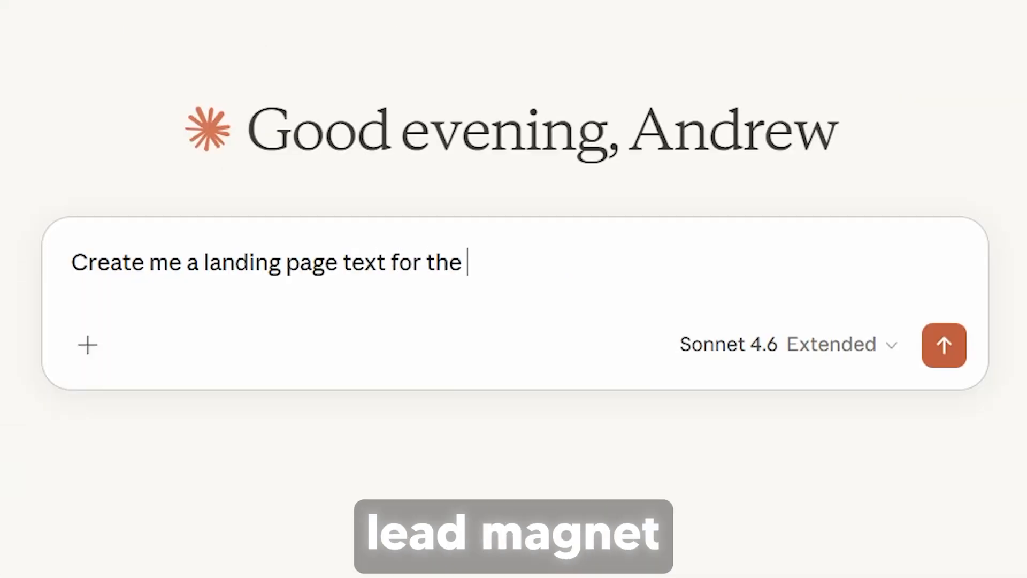
text(lead magnet for perpl)
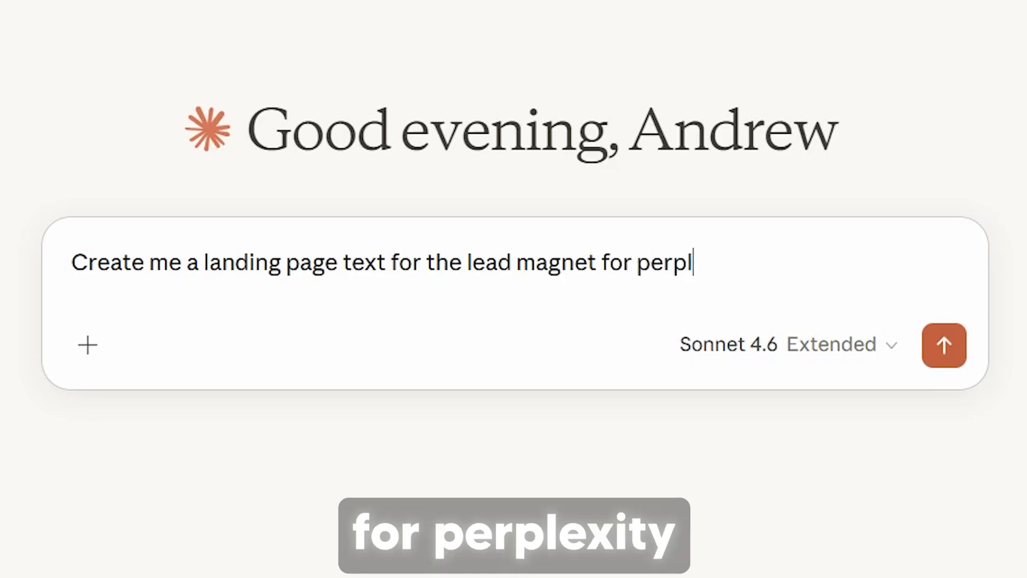
text(exity computer, the traffi)
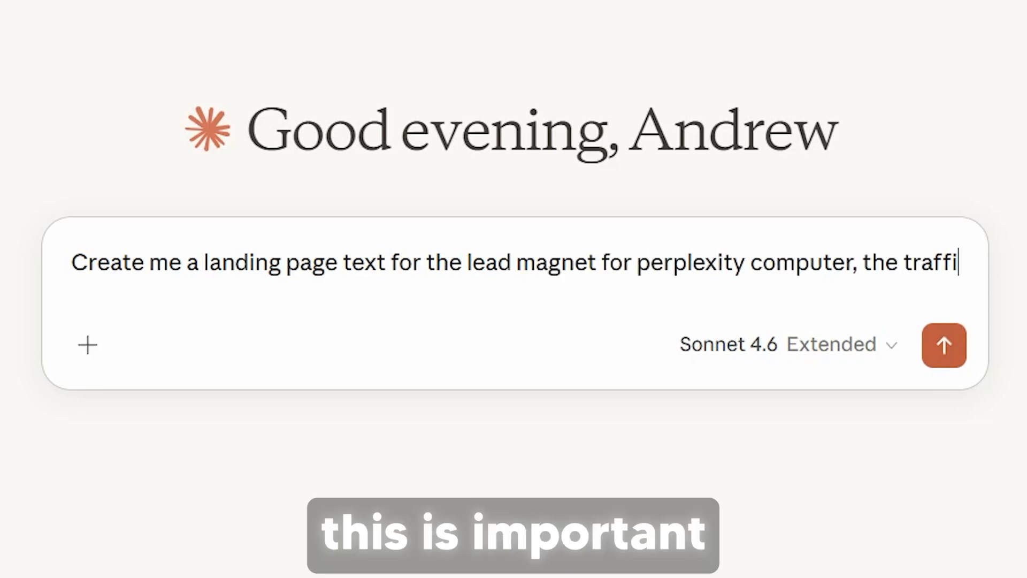
text(c)
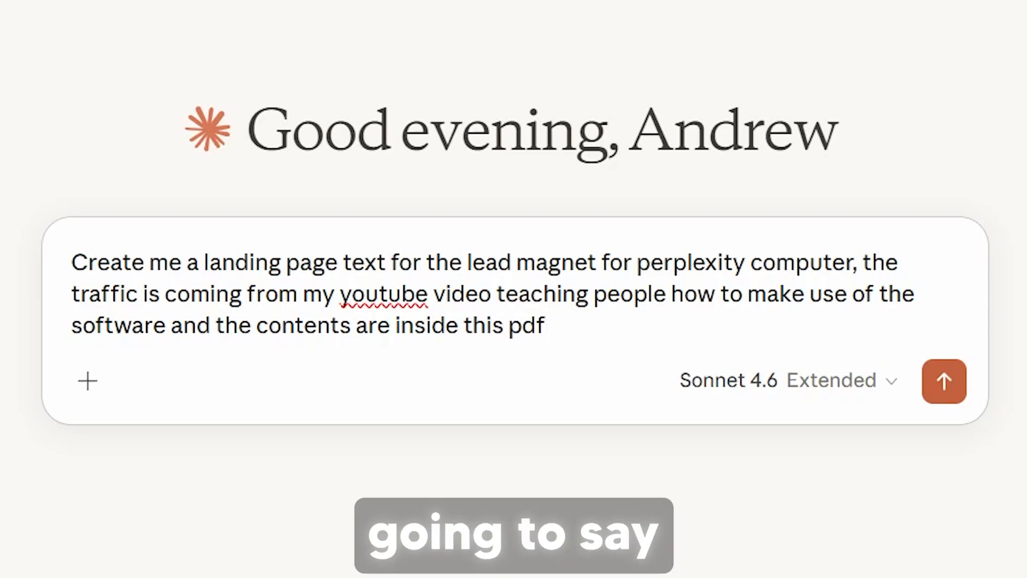
Step: Attach the Perplexity Computer tips and tricks guide PDF, and add ", this will be a free guide, use the lead magnet skill" to the prompt
click(486, 325)
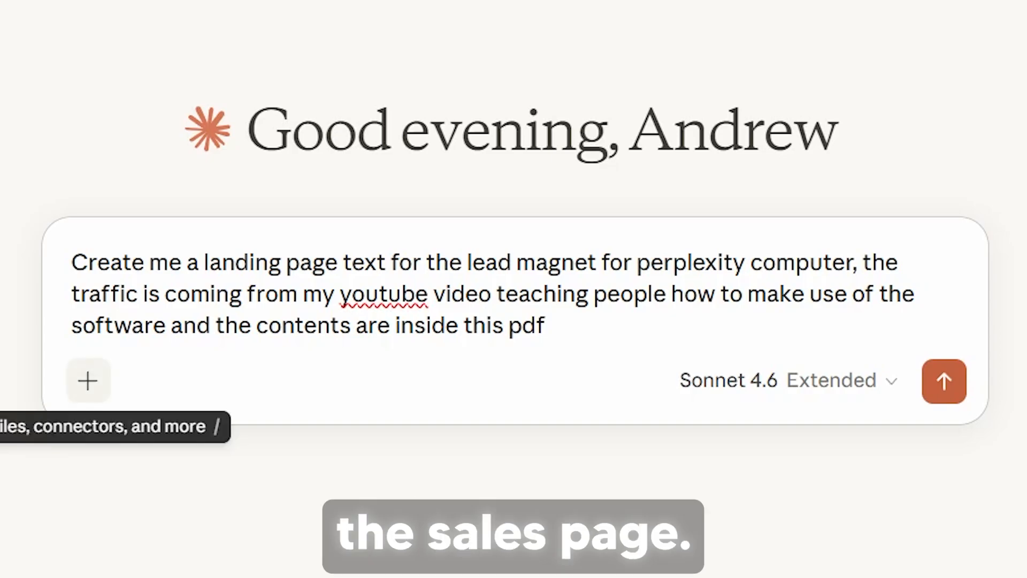
click(88, 381)
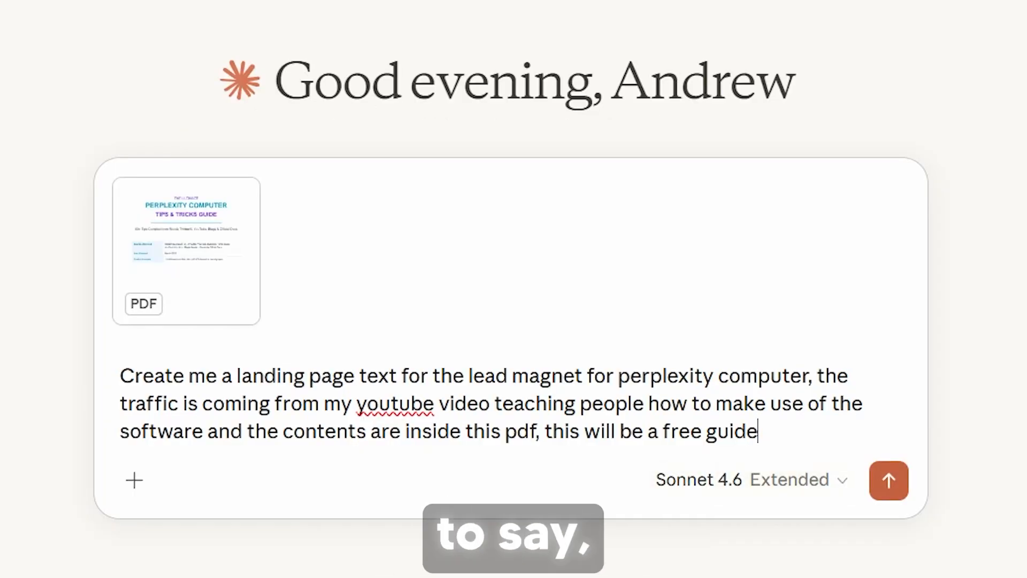
text(, use )
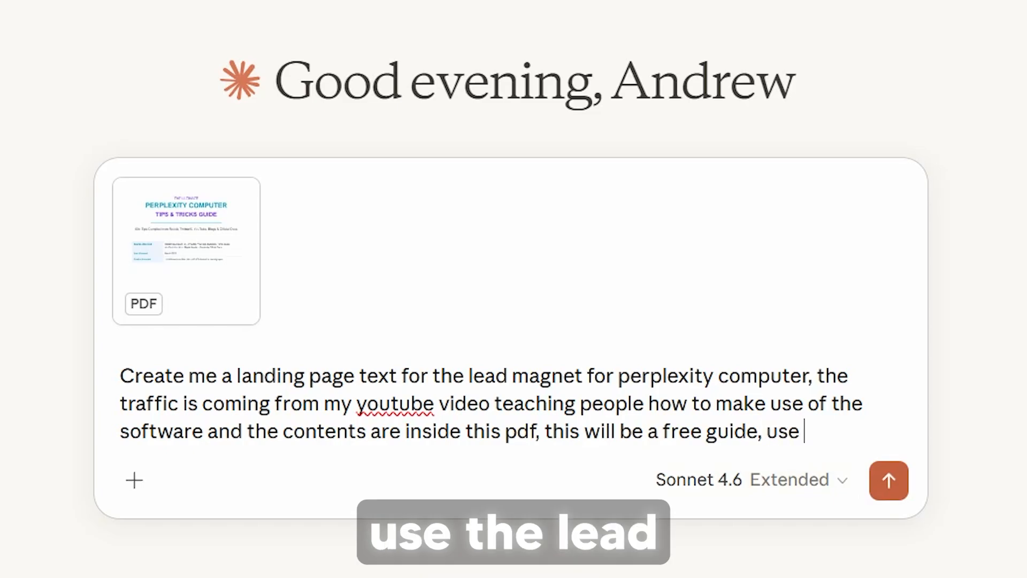
text(the lead )
text(magnet skill#)
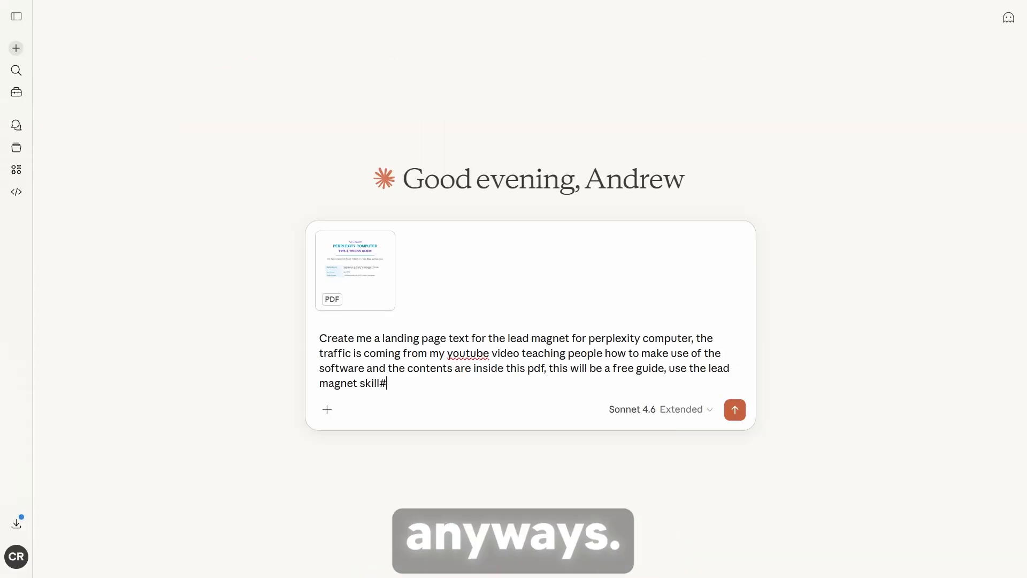
key(BackSpace)
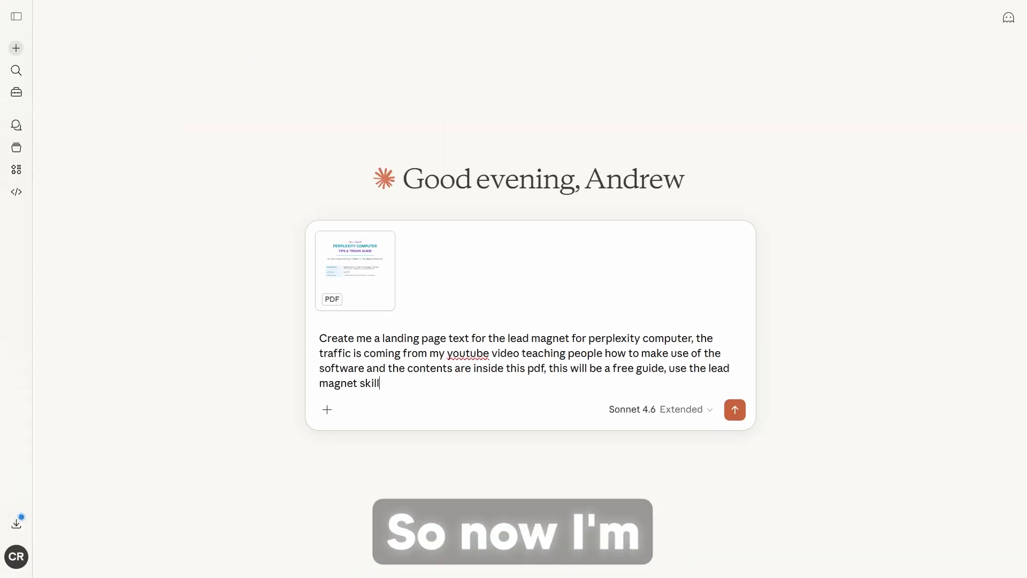
Step: Submit the landing page copy request and compare the three lead magnet title options in the reply
key(Return)
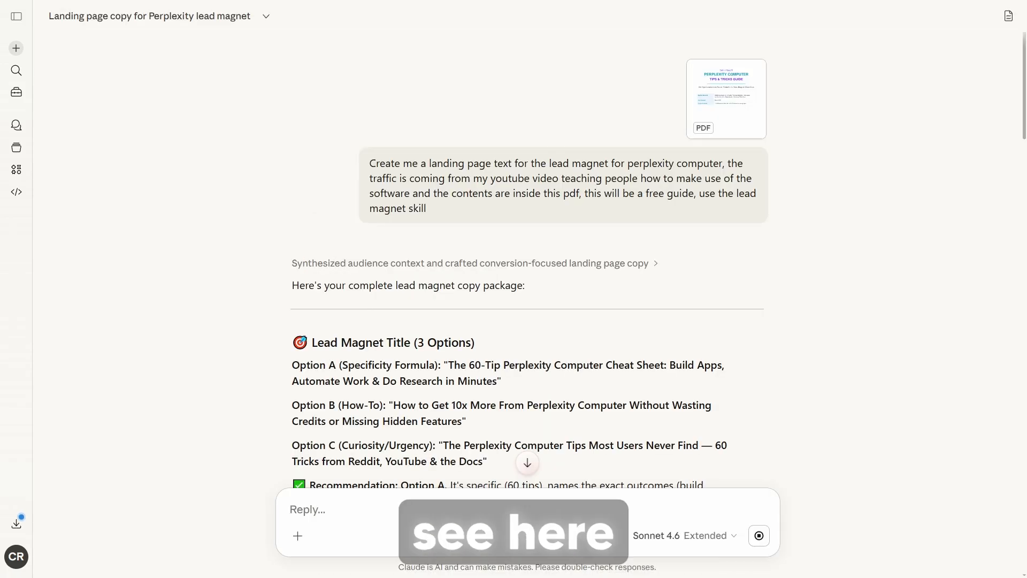
scroll(527, 262, down, 2)
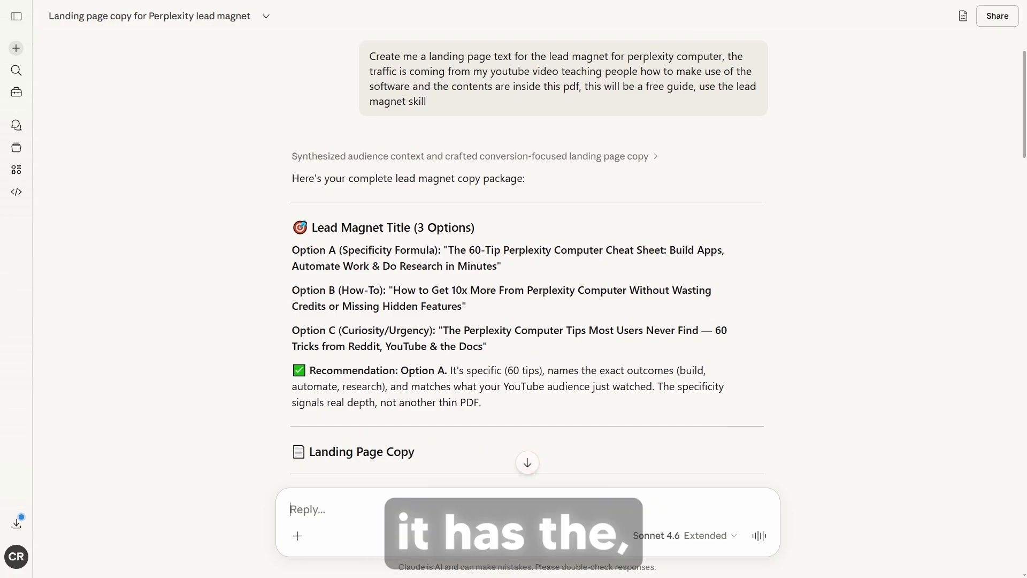
drag(393, 290, 461, 306)
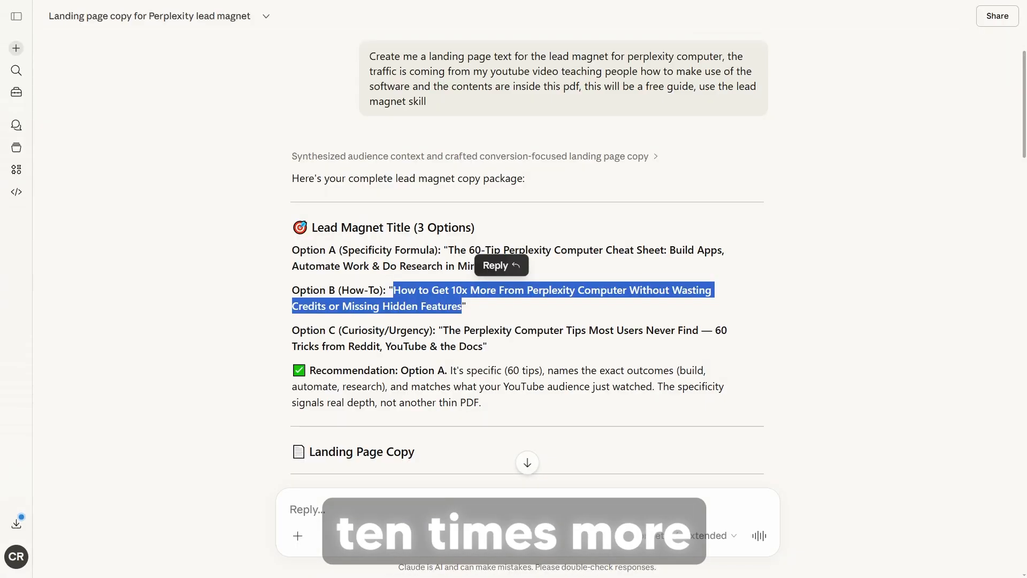
click(496, 308)
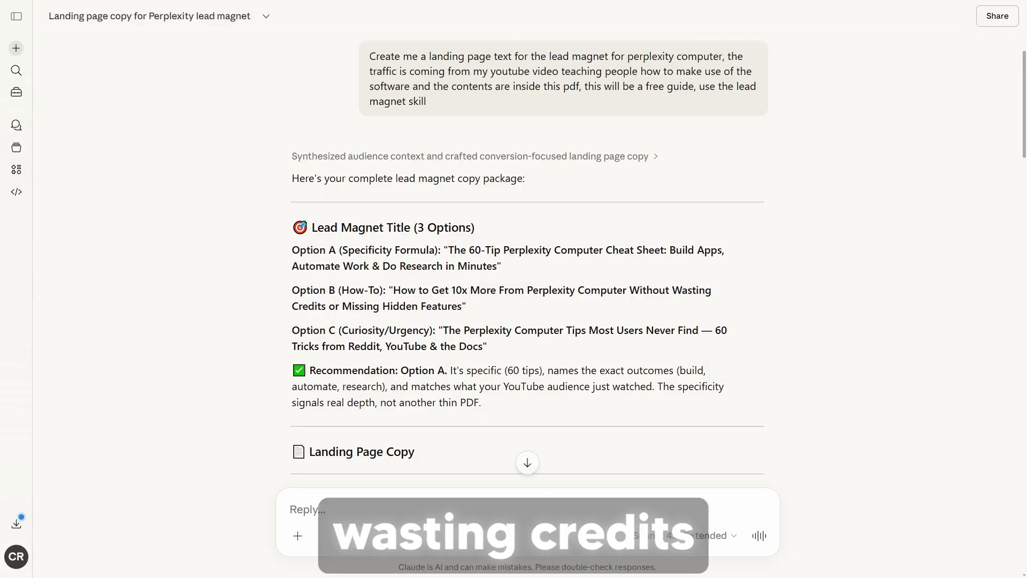
drag(394, 290, 457, 305)
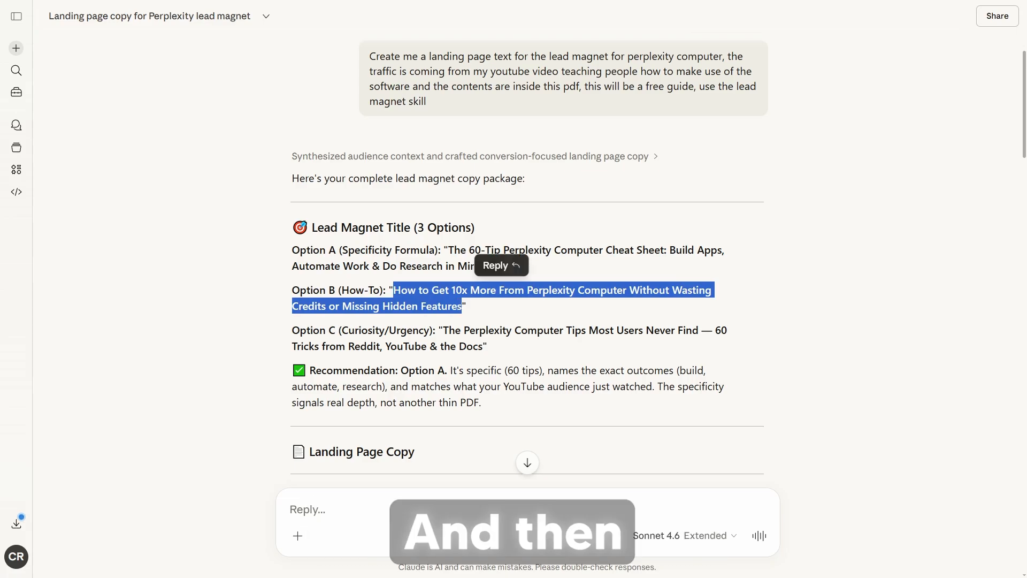
click(470, 308)
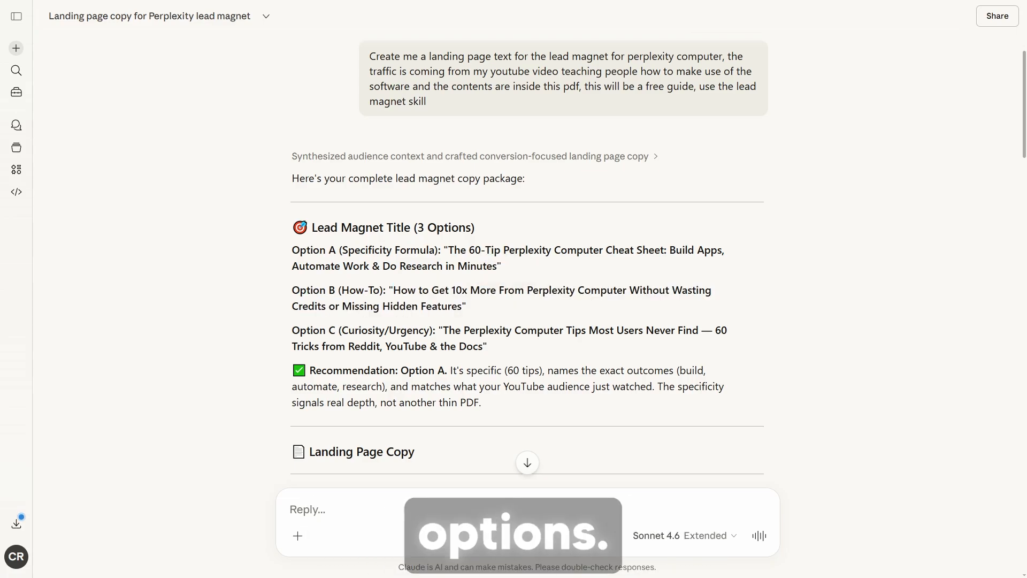
drag(443, 330, 483, 346)
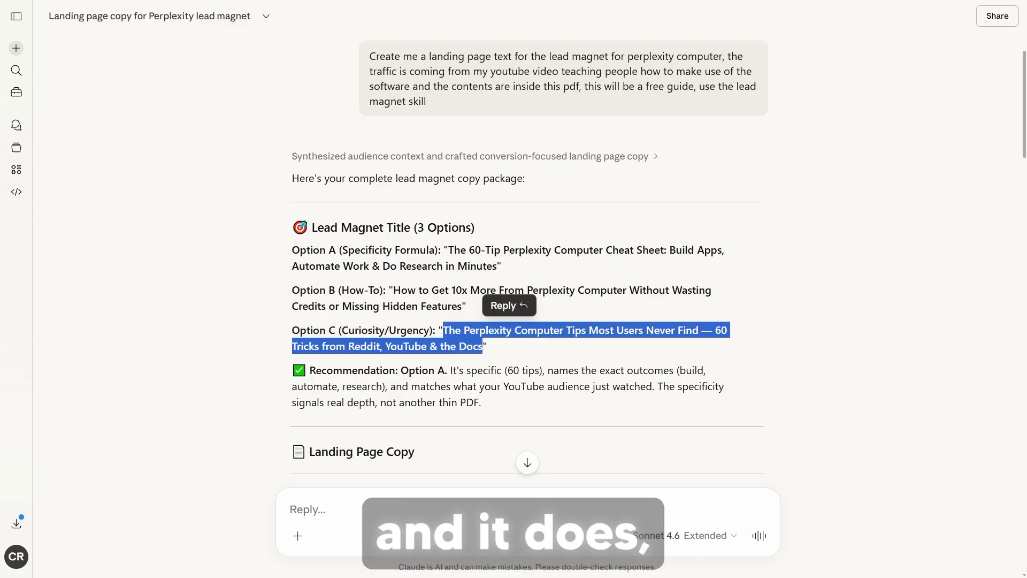
drag(444, 250, 497, 266)
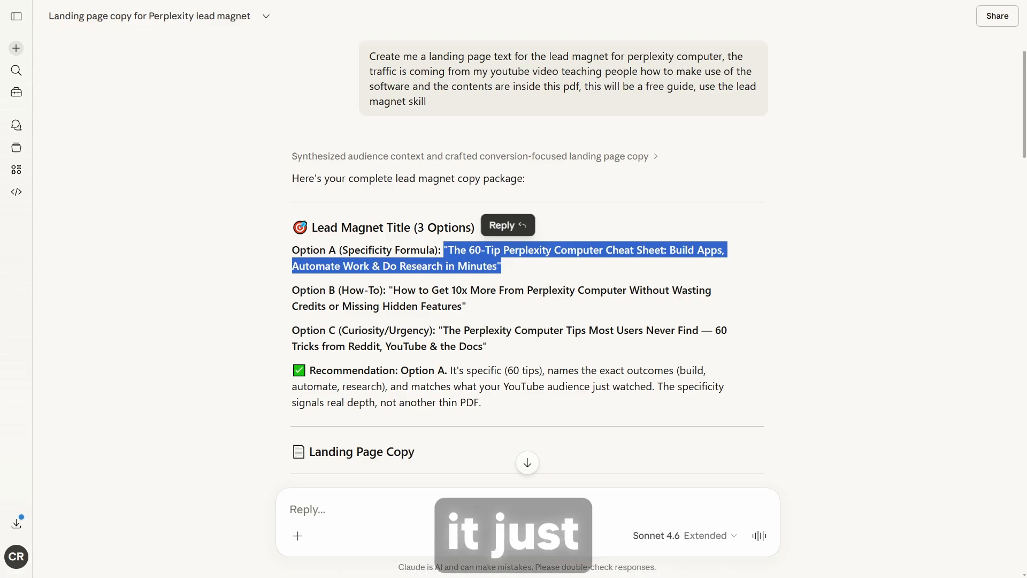
Step: Review the generated landing page copy, including the headline, subheadline and value bullets
scroll(527, 262, down, 5)
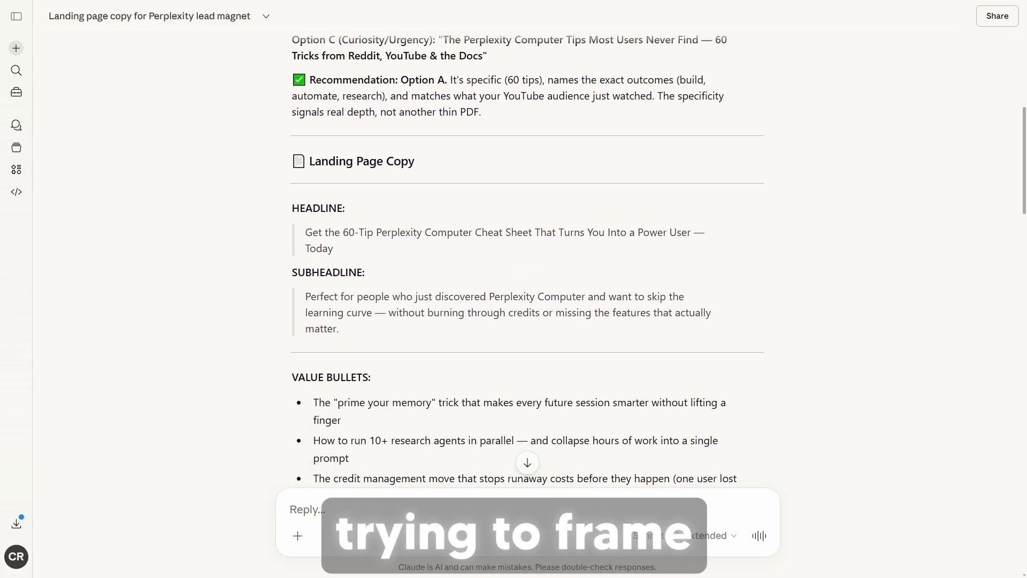
scroll(527, 263, down, 2)
scroll(526, 262, up, 3)
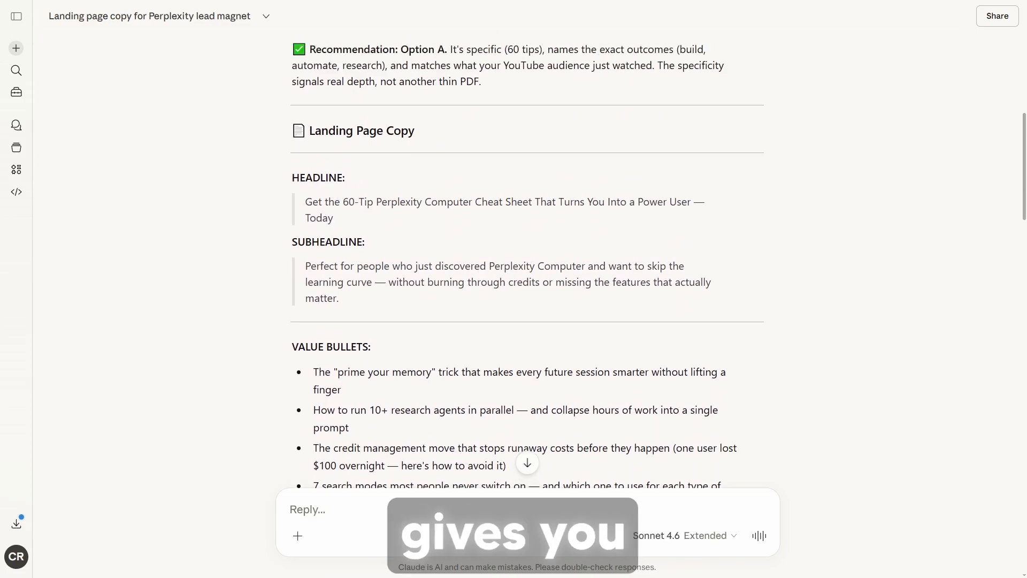
drag(317, 217, 329, 218)
click(324, 219)
scroll(527, 262, down, 4)
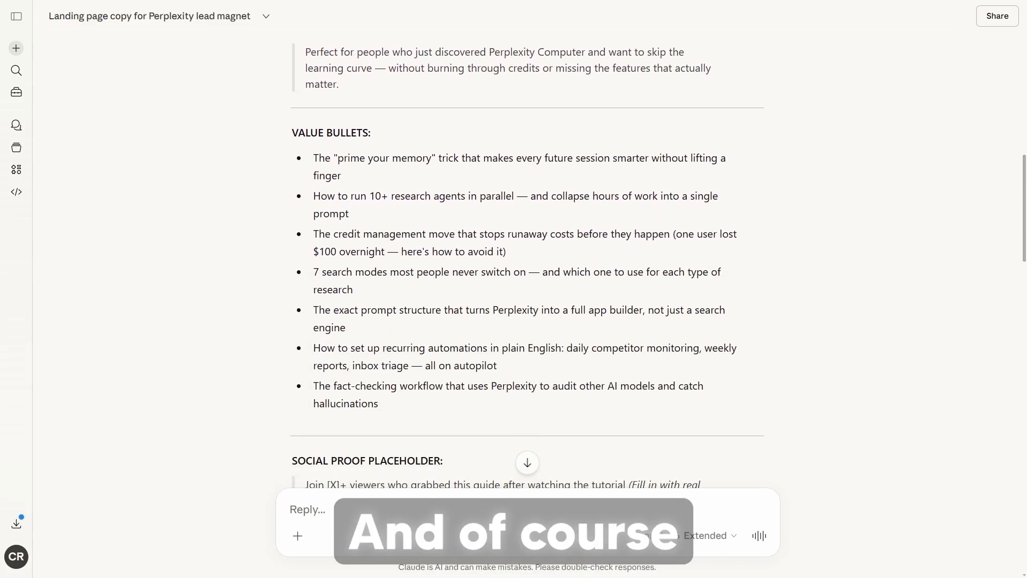
scroll(527, 262, down, 3)
scroll(527, 262, up, 5)
scroll(527, 262, up, 5)
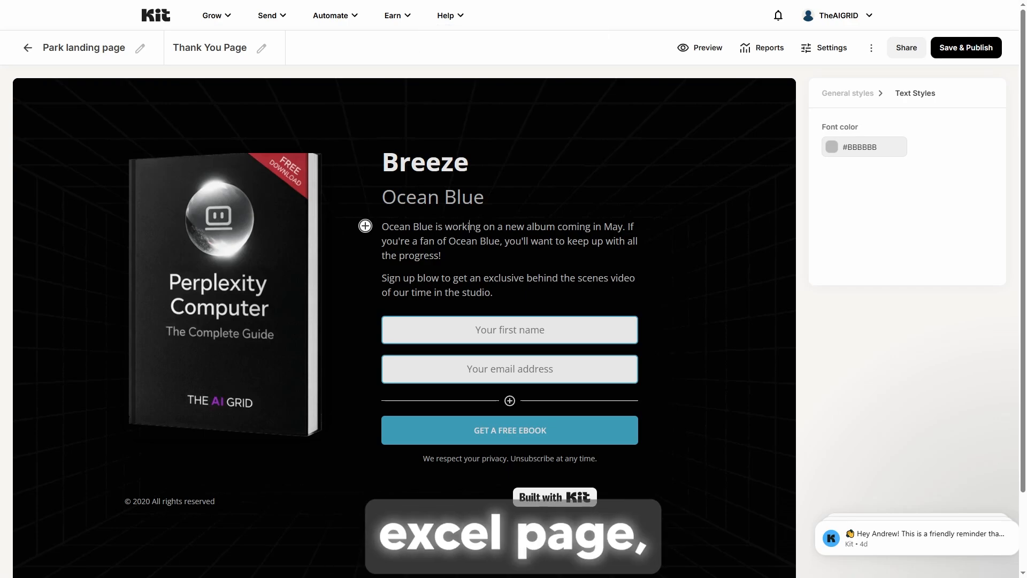
Step: Switch to the Kit page editor and check the placeholder heading, subheading and description
scroll(469, 135, down, 2)
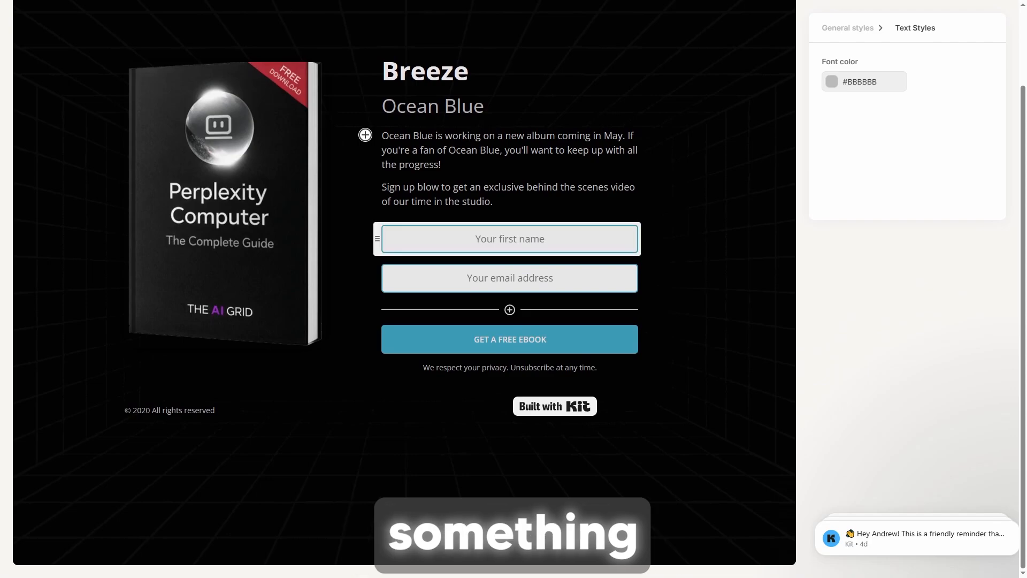
scroll(469, 227, up, 2)
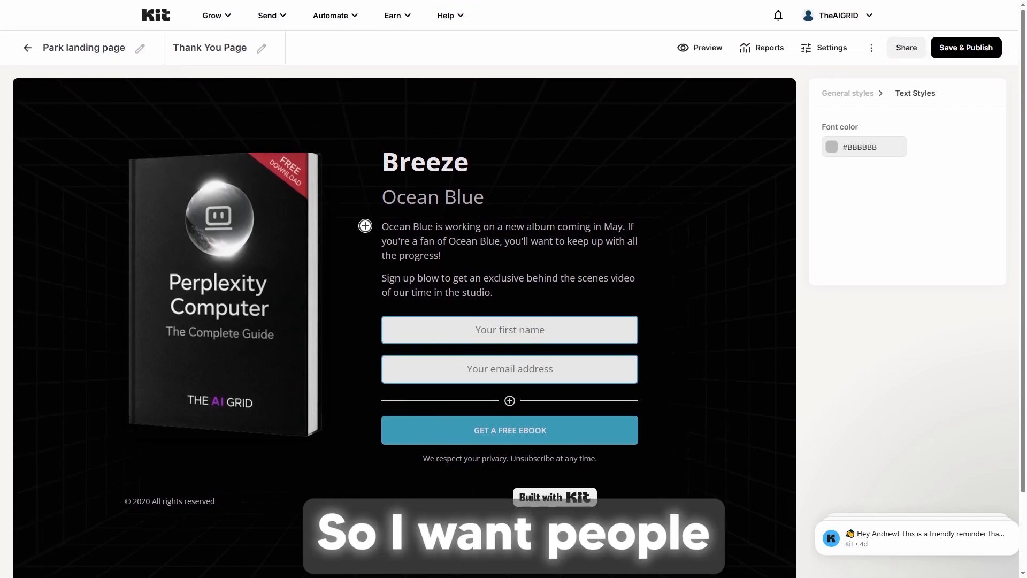
click(493, 293)
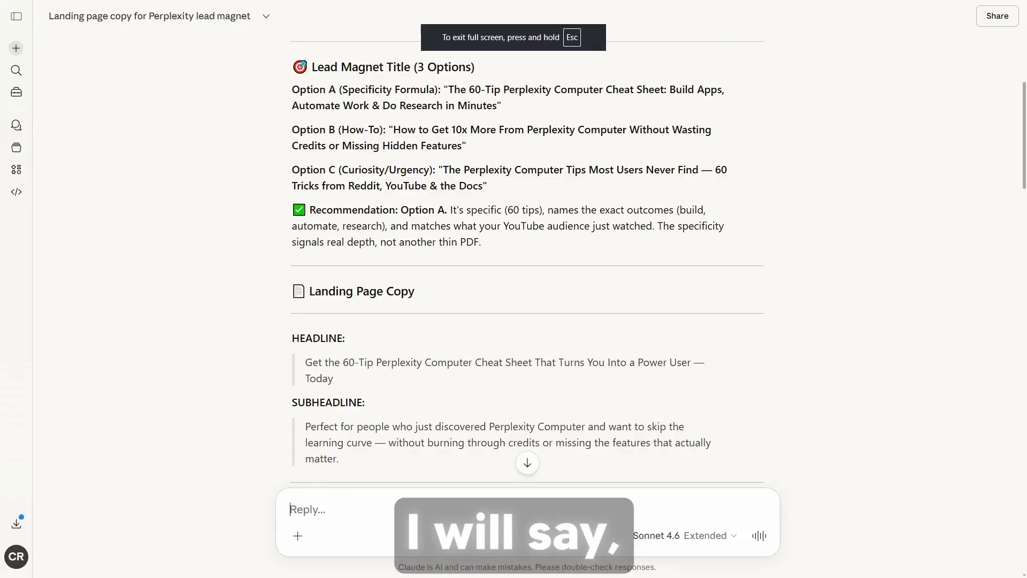
Step: Switch back to Claude and ask for three options of a slightly more concise headline and subheadline
text(make the headl)
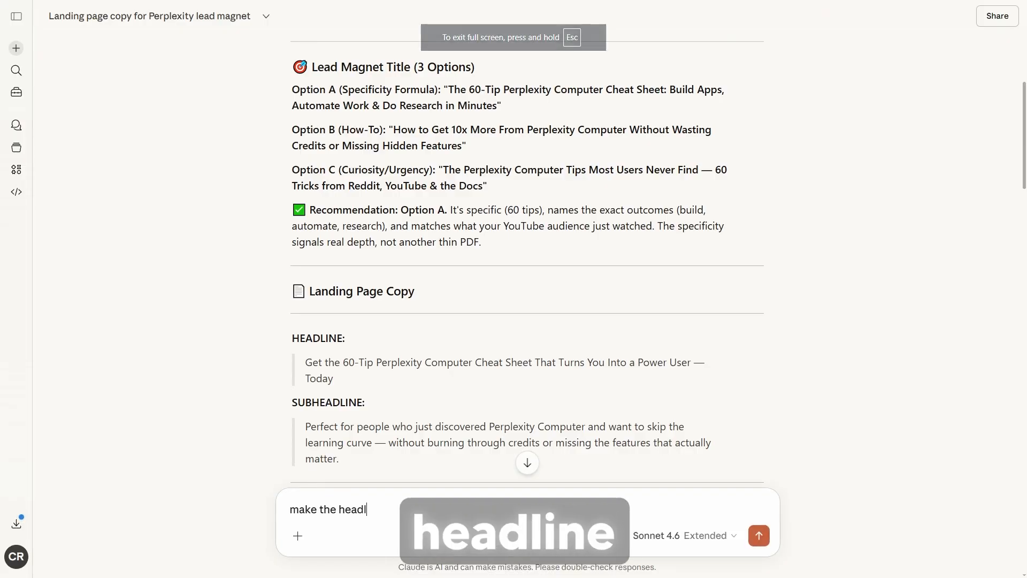
text(ine and subheadline a l)
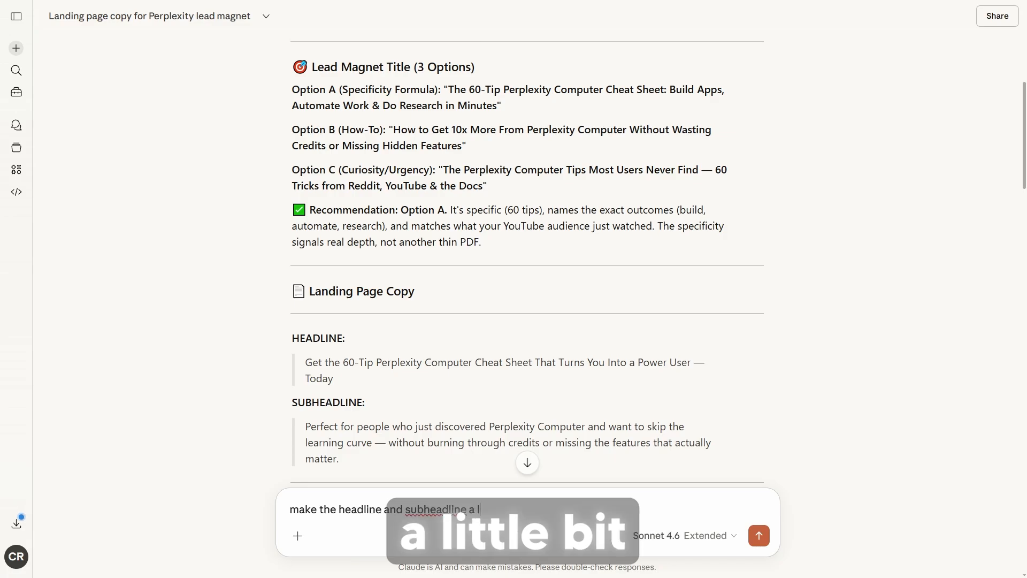
text(ittle bit more cocnsie )
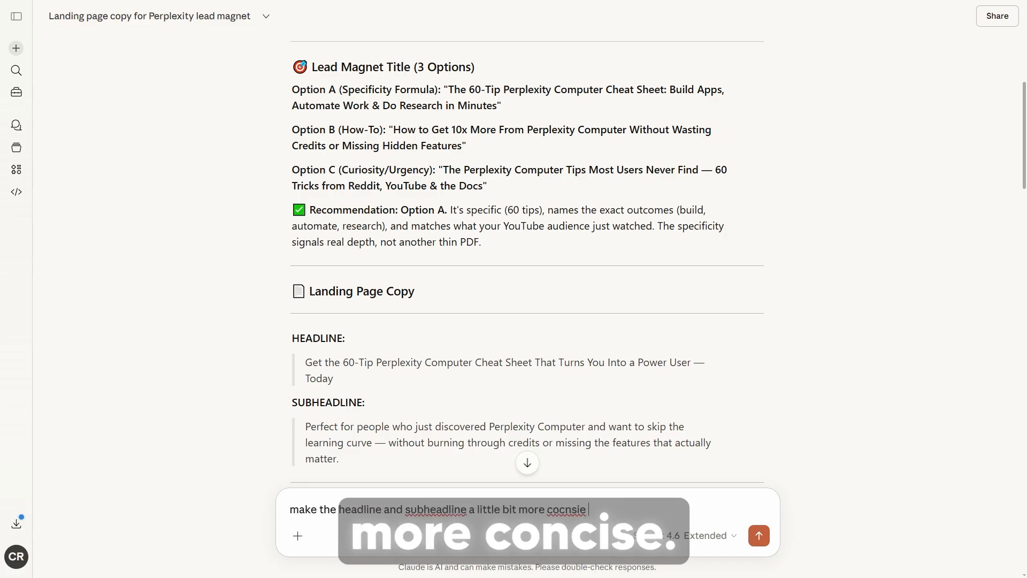
text(3 options please)
key(Return)
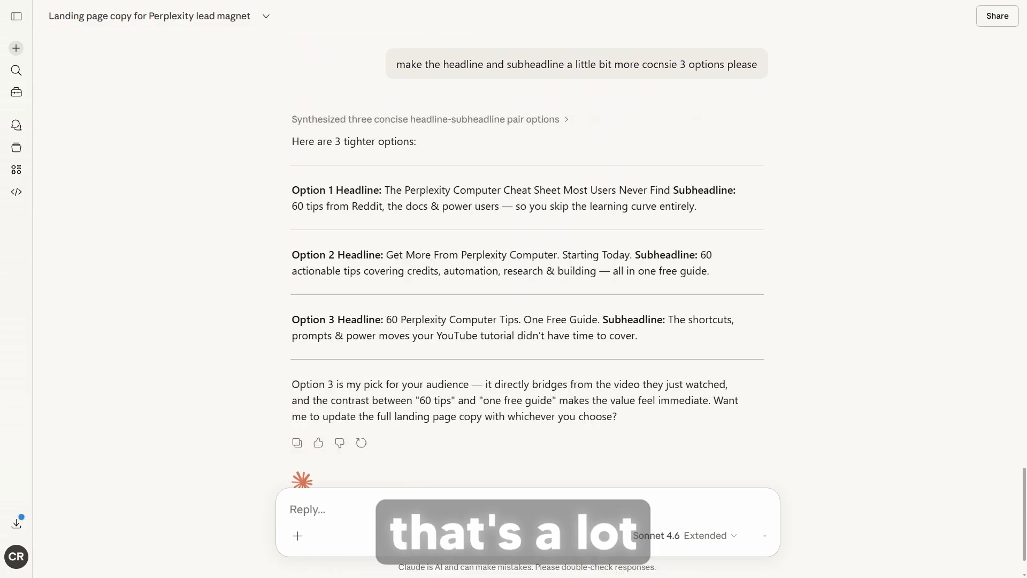
Step: Use Claude's second headline option, "Get More From Perplexity Computer. Starting Today", as the heading of the Kit landing page
drag(381, 320, 591, 319)
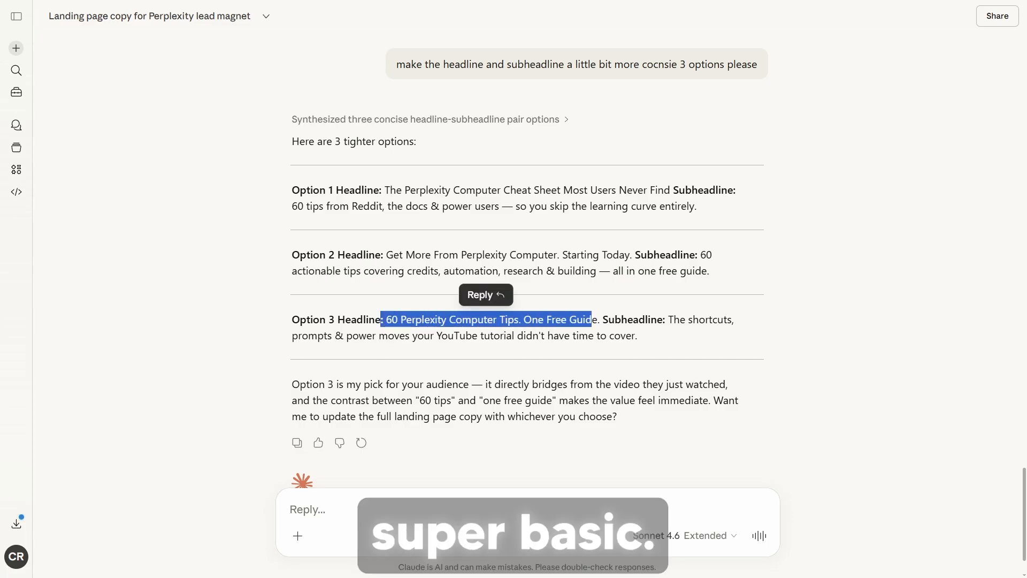
drag(387, 254, 630, 255)
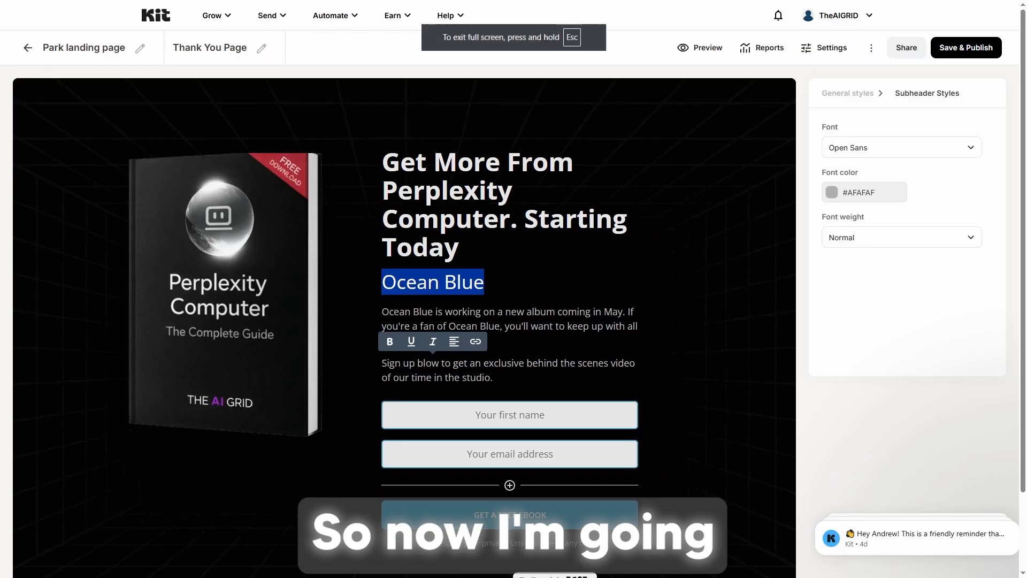
Step: Try "60 tips from Reddit, the docs & power users — so you skip the learning curve entirely." as the subheading and undo it
text(60 tips from Reddit, the docs & power users — so you skip the learning curve entirely.)
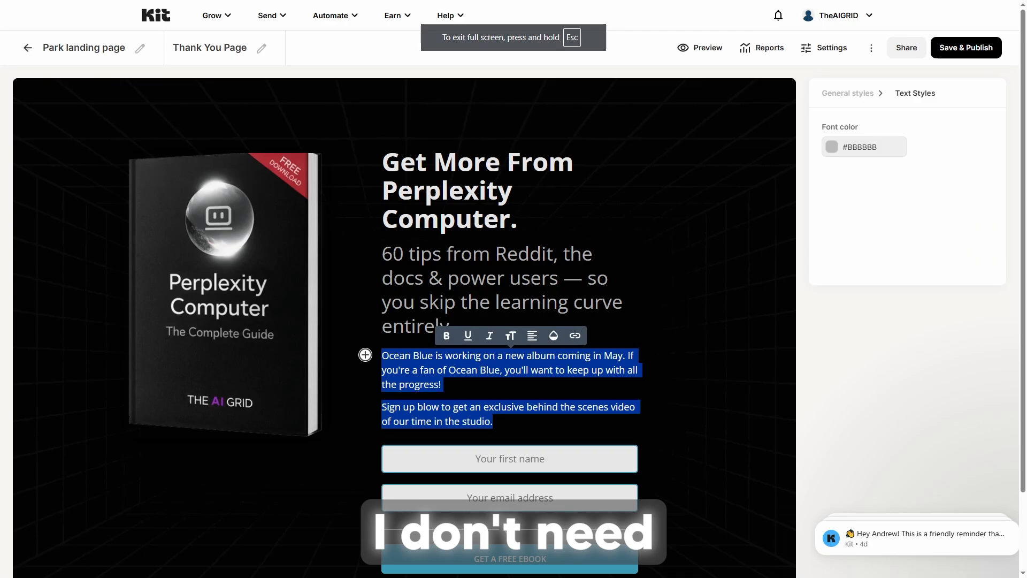
click(464, 190)
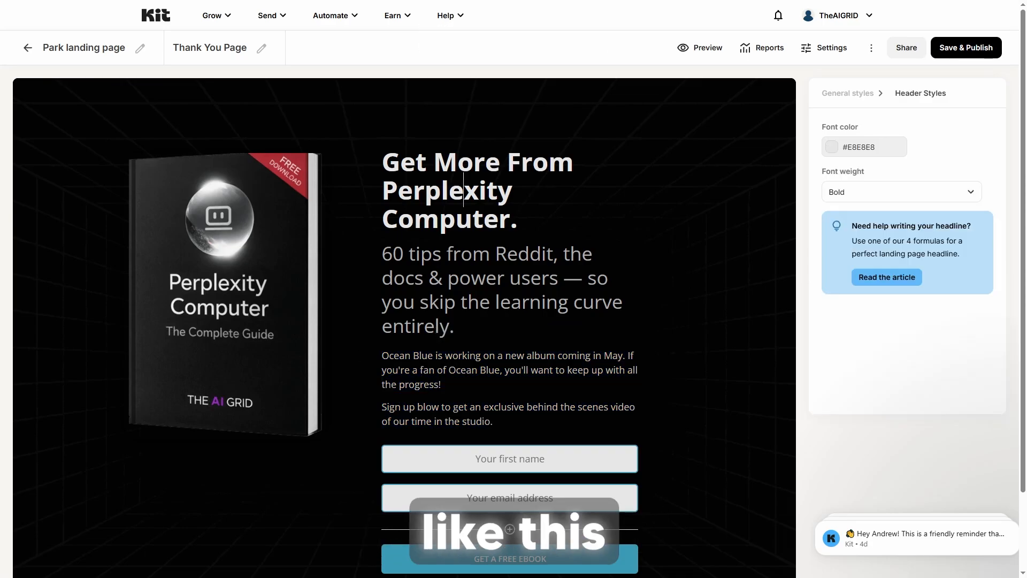
drag(454, 326, 382, 254)
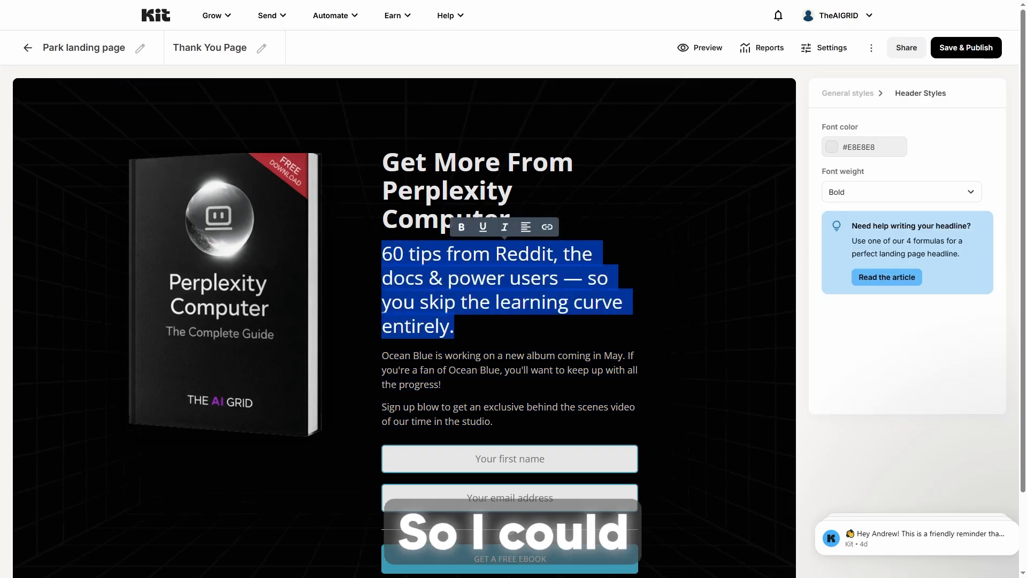
key(ctrl+z)
click(438, 312)
key(ctrl+a)
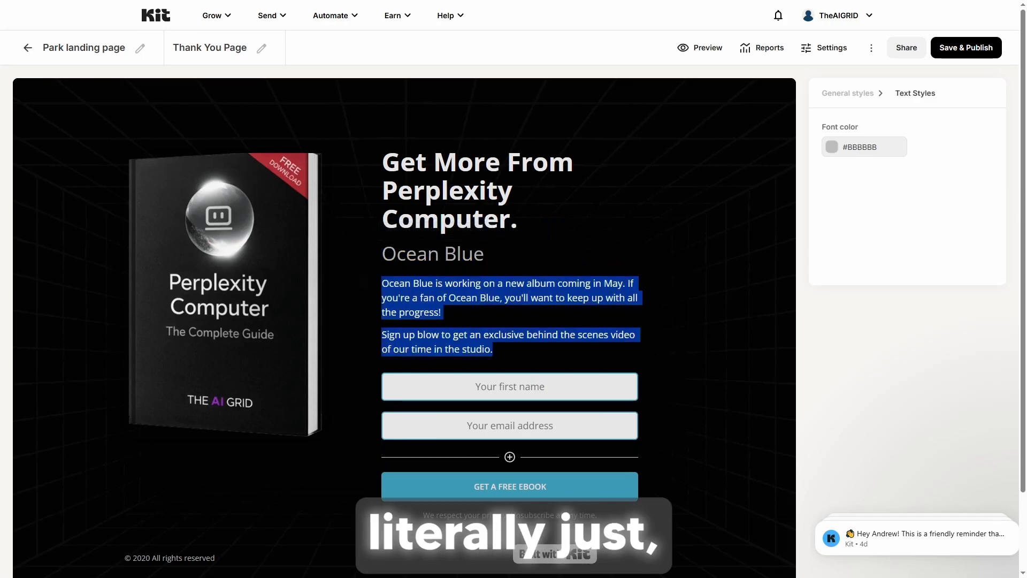
key(ctrl+v)
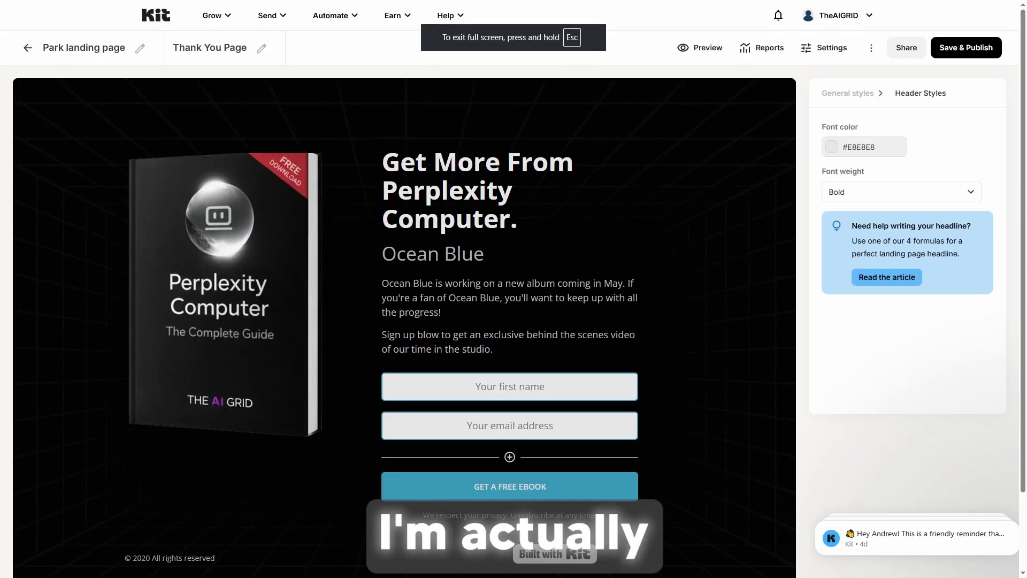
Step: Clear the "Ocean Blue" placeholder text from the subheading below the page's main heading
double_click(464, 254)
key(BackSpace)
key(BackSpace)
key(BackSpace)
key(BackSpace)
key(BackSpace)
key(BackSpace)
key(BackSpace)
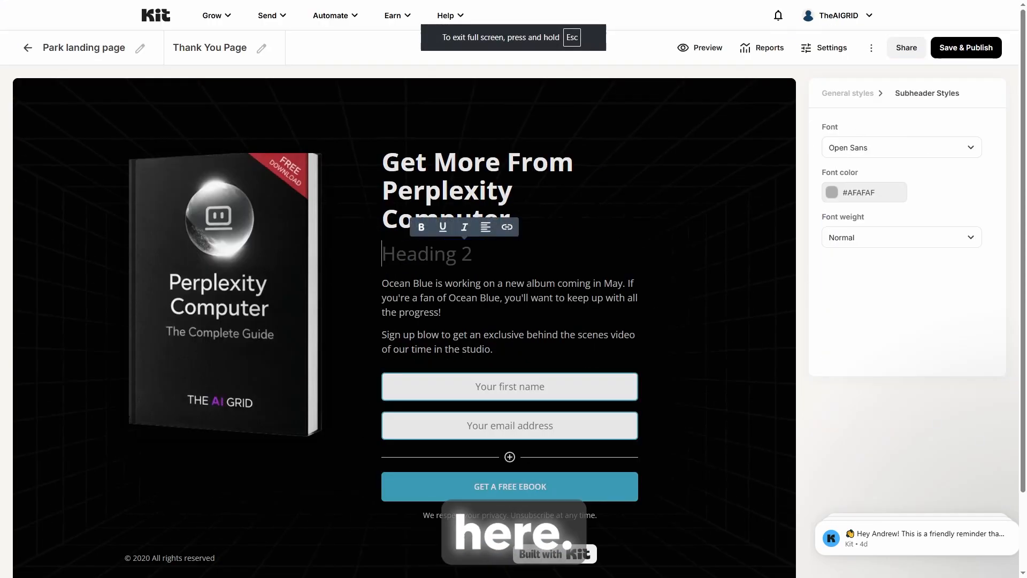
Step: Replace the description with Claude's "Perfect for people who just discovered Perplexity Computer" text and enter "Starting today." as the subheading
click(365, 282)
click(456, 284)
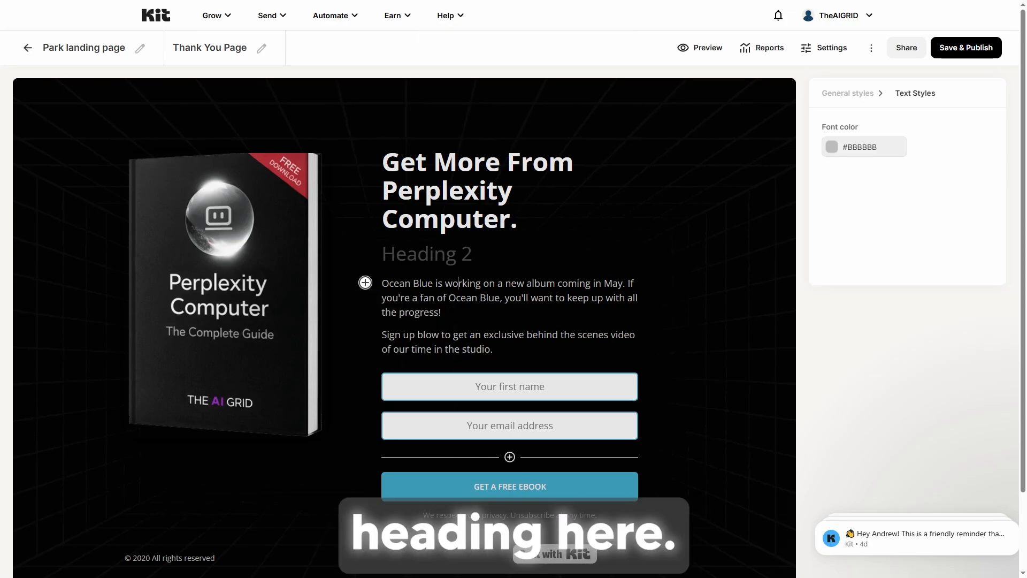
key(ctrl+a)
text(Perfect for people who just discovered Perplexity Computer and want to skip the learning curve — without burning through credits or missing the features that actually matter.)
click(427, 254)
click(522, 298)
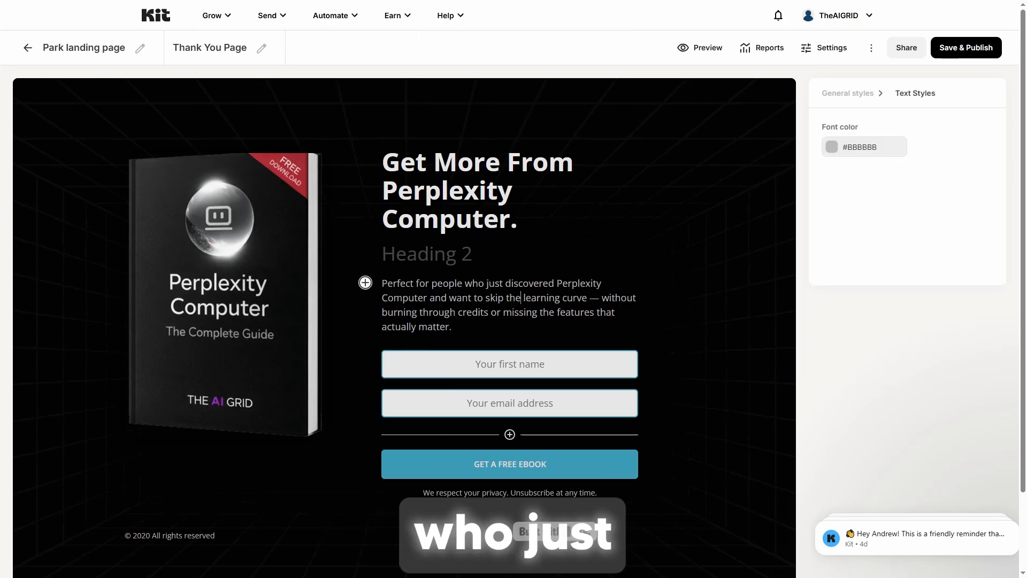
click(426, 254)
text(Starting today.)
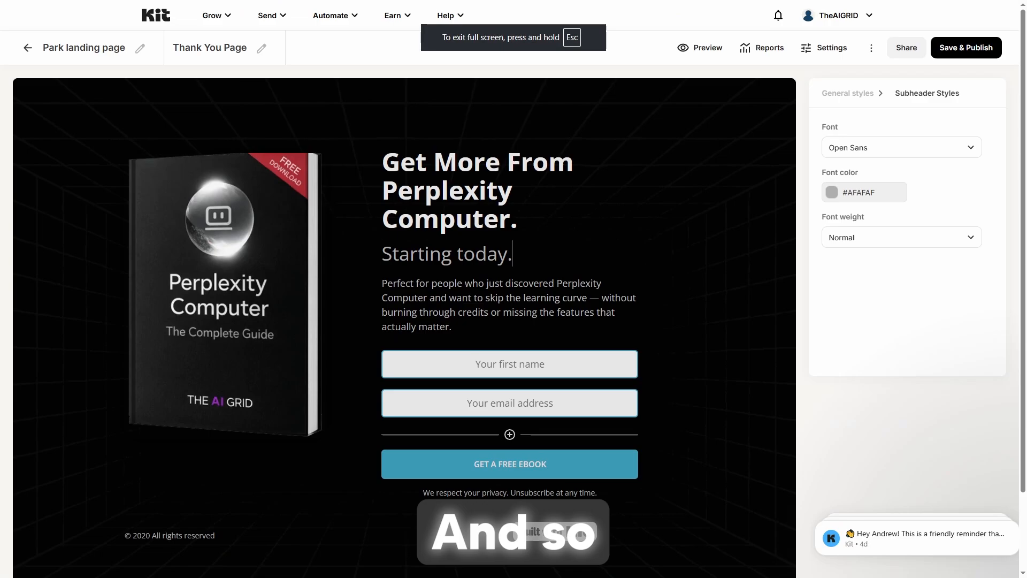
Step: Change the border color of the form's input fields to purple
click(510, 364)
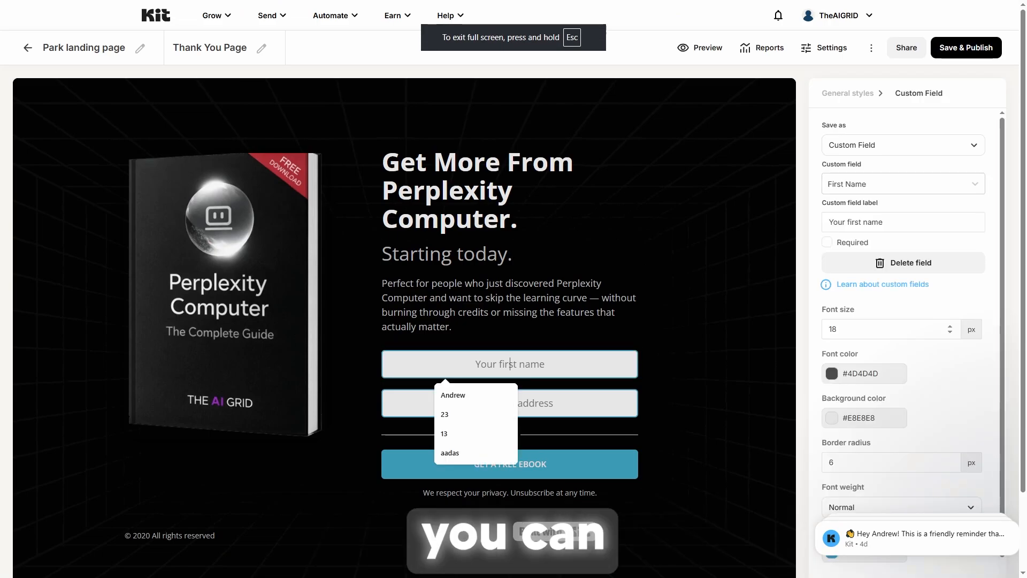
scroll(904, 321, down, 2)
click(831, 485)
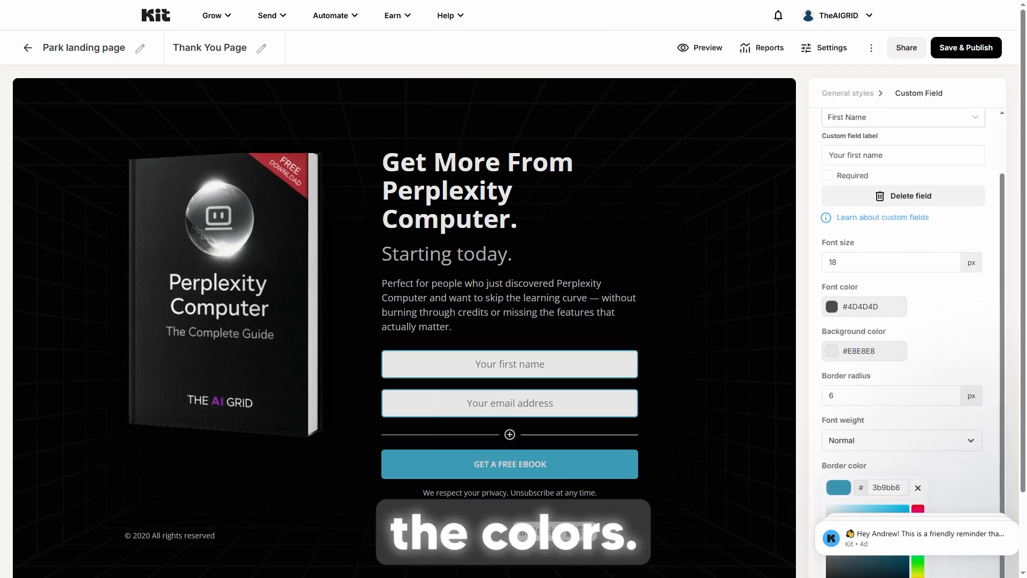
scroll(904, 402, down, 3)
click(918, 450)
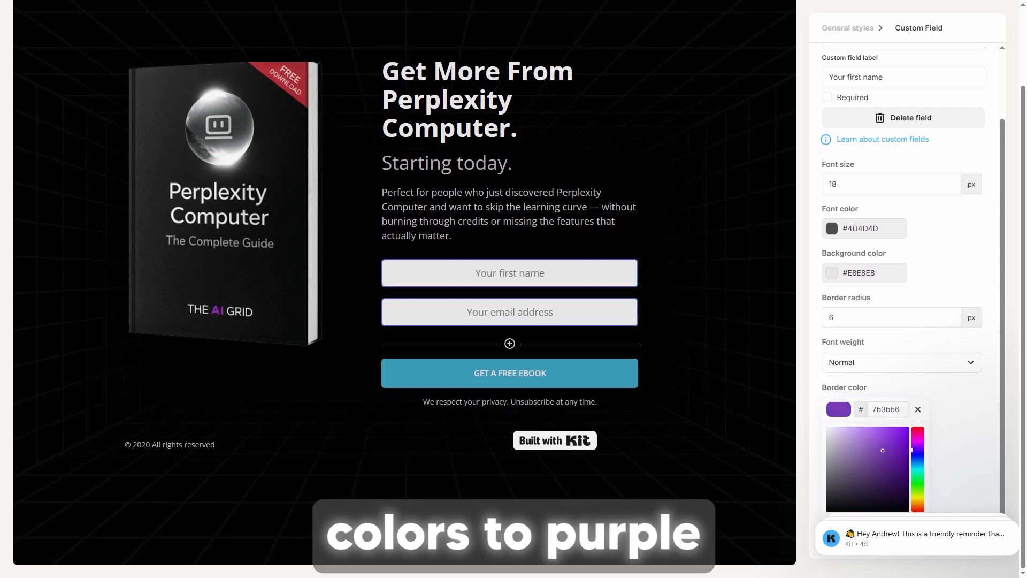
Step: Set the background color of the "Get a free ebook" button to bright purple, #b100ff
click(510, 373)
click(510, 372)
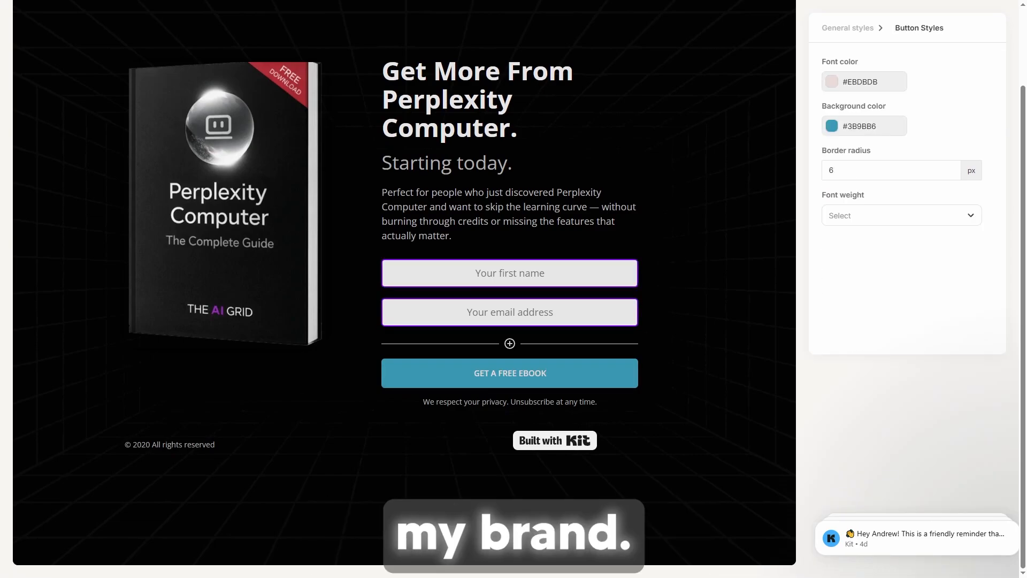
click(832, 126)
click(918, 164)
drag(896, 158, 910, 140)
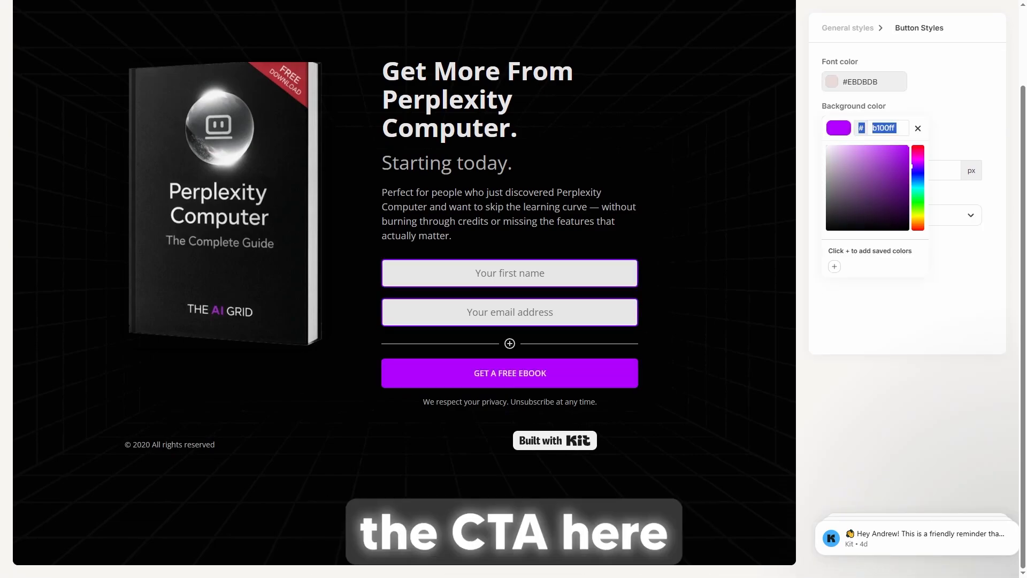
Step: Replace the purple button's label with Claude's recommended text "Send Me the 60-Tip Cheat Sheet"
click(483, 372)
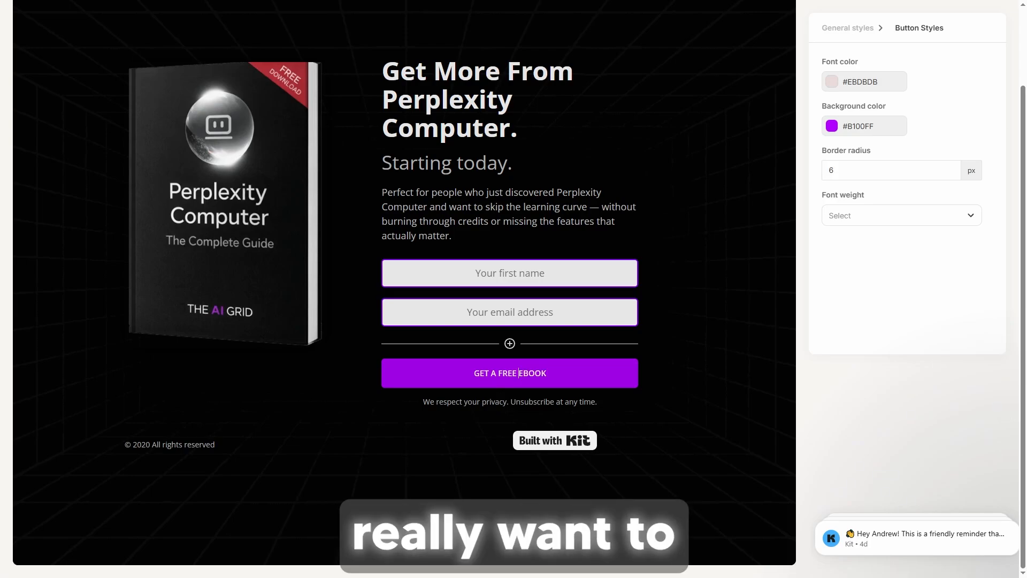
scroll(513, 289, up, 2)
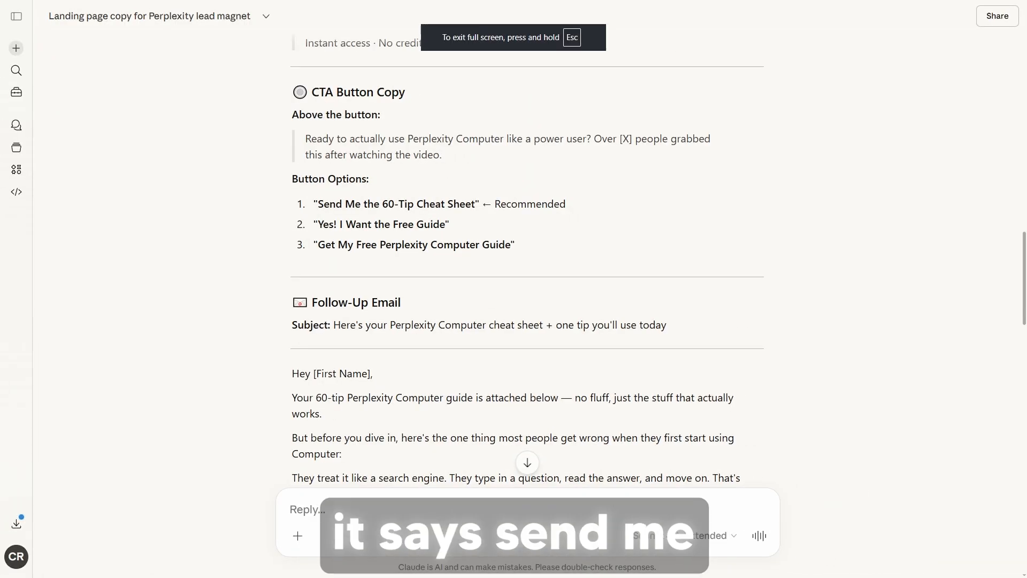
drag(318, 204, 325, 204)
drag(465, 204, 475, 204)
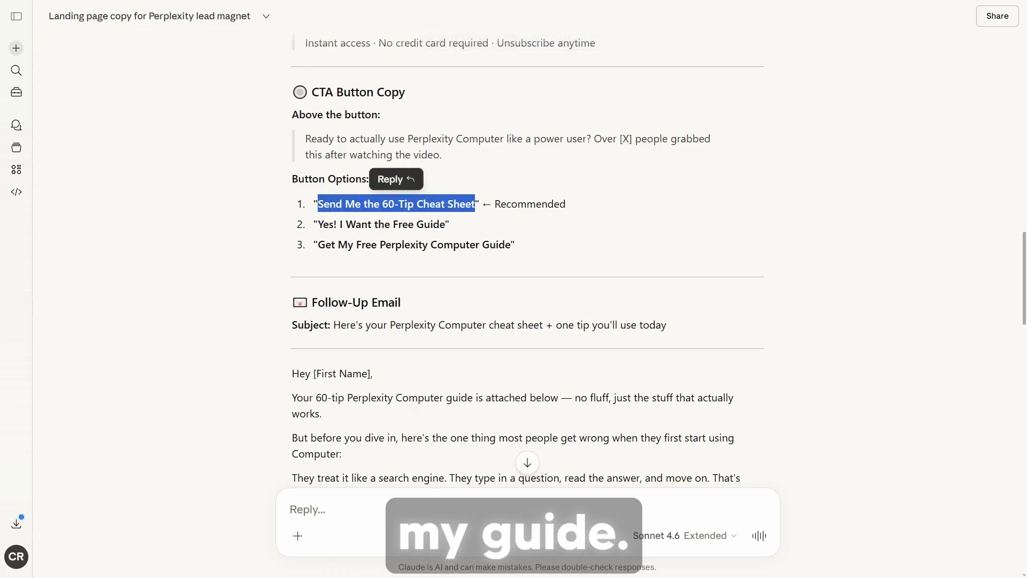
Step: Review Claude's remaining lead magnet copy, including the landing page details, follow-up email, YouTube promotion texts and organic social post
scroll(527, 257, up, 6)
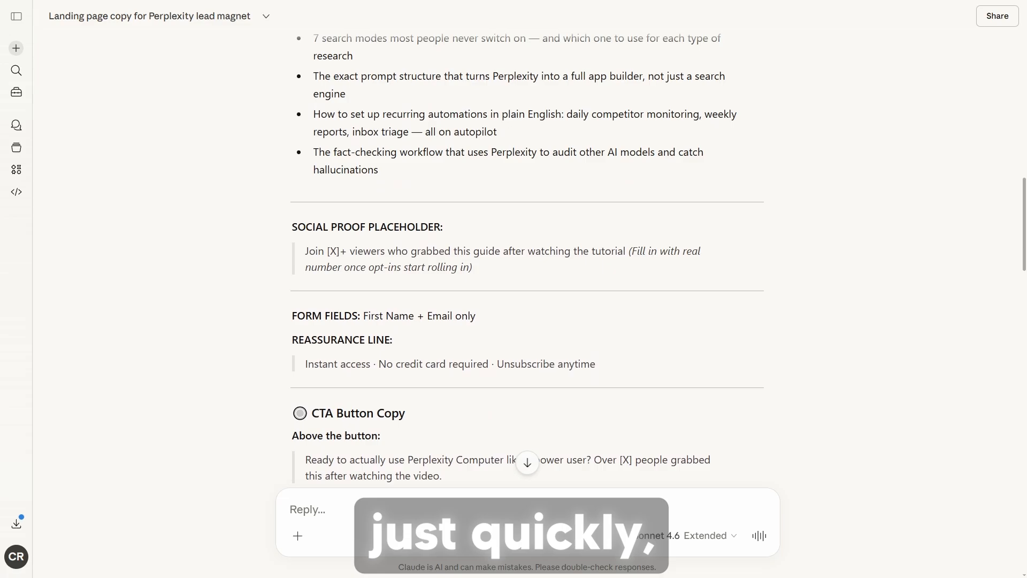
scroll(527, 257, up, 3)
scroll(527, 257, down, 13)
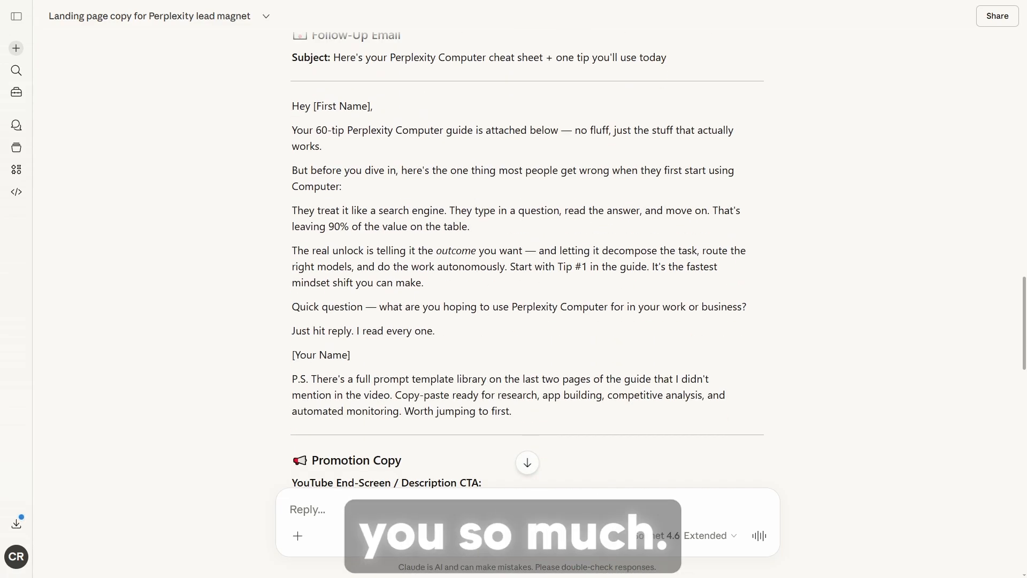
scroll(527, 257, down, 5)
scroll(527, 257, up, 5)
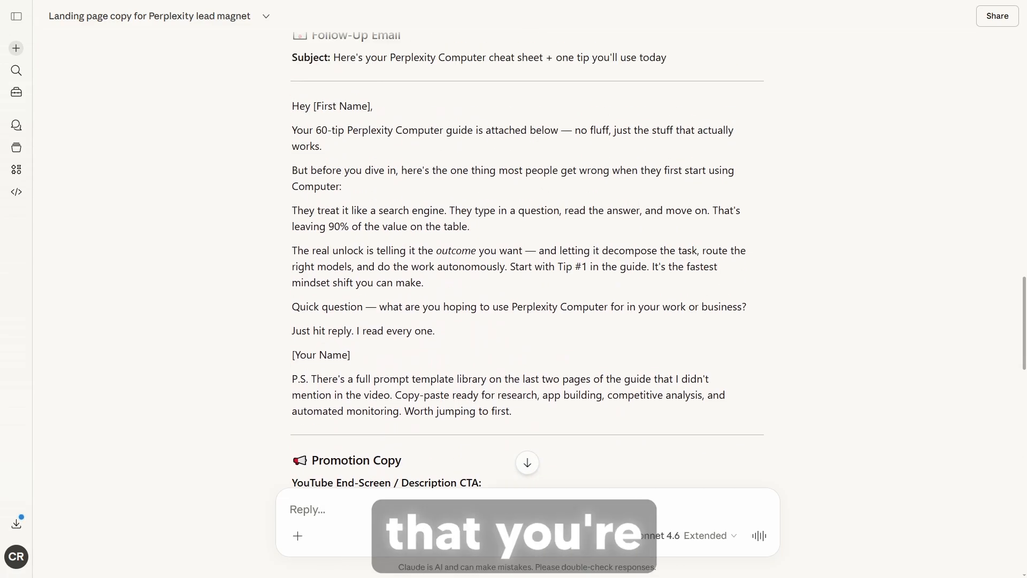
scroll(527, 256, down, 5)
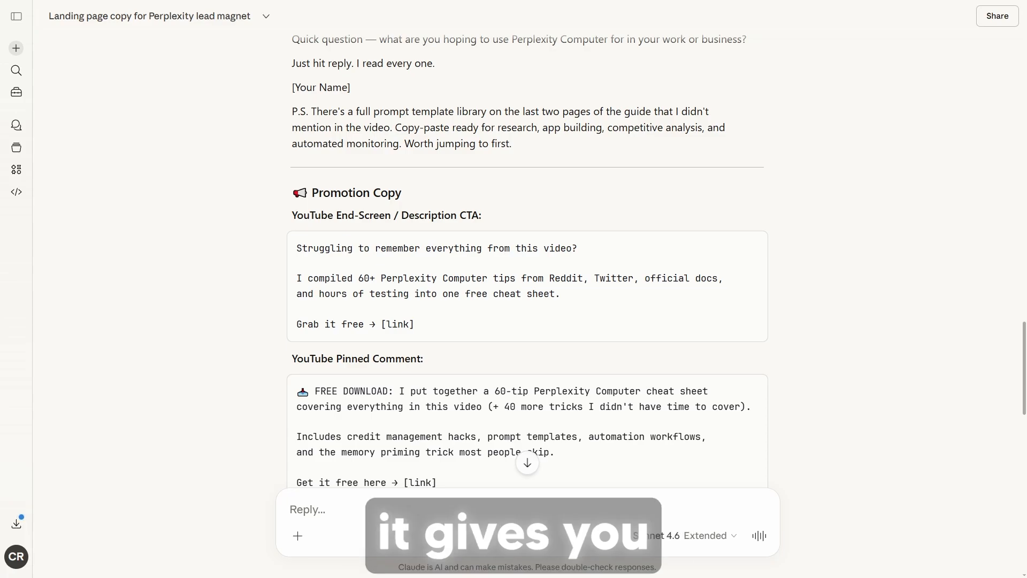
scroll(527, 256, down, 6)
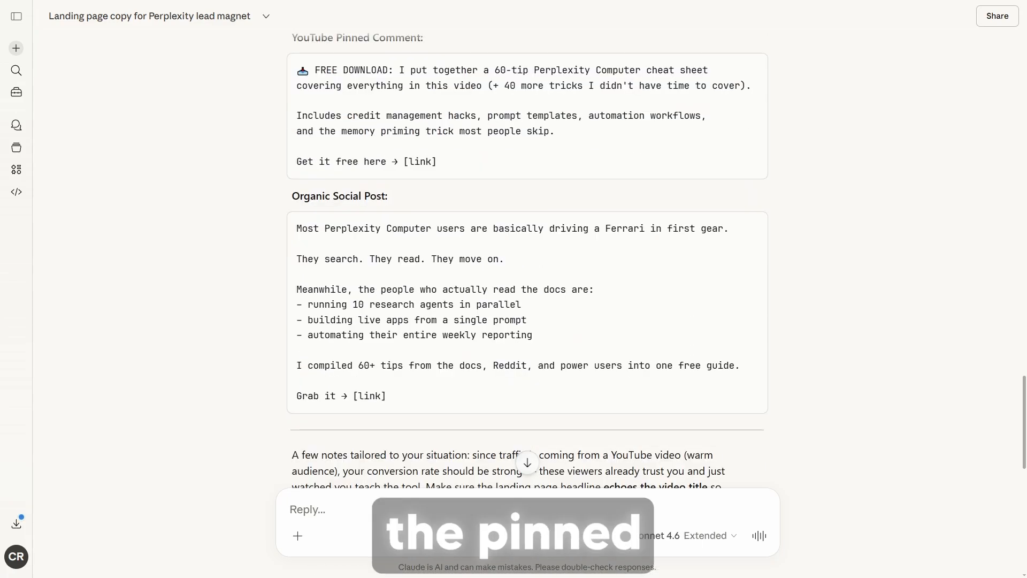
scroll(527, 256, down, 3)
scroll(527, 257, down, 2)
scroll(527, 257, up, 18)
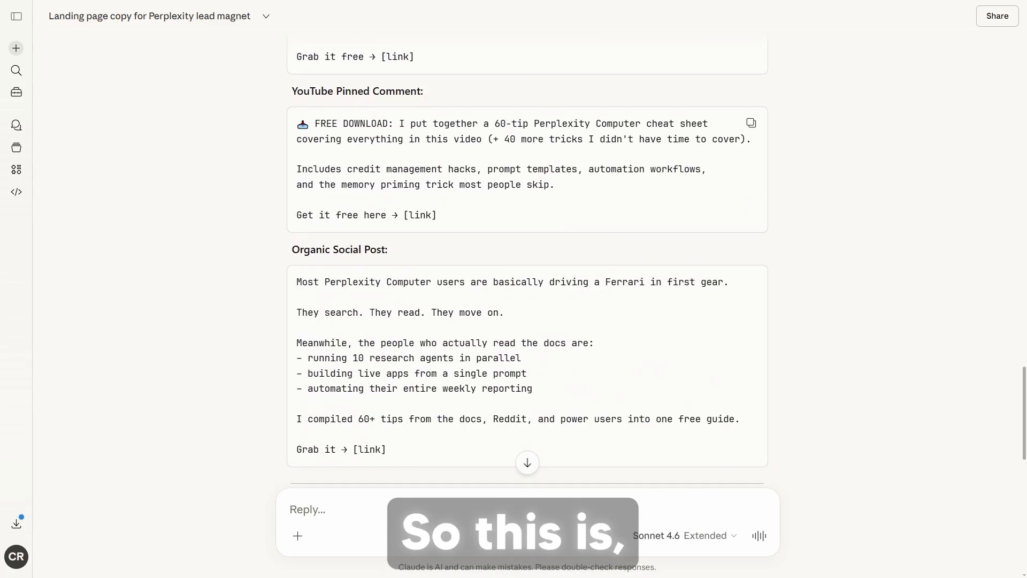
scroll(526, 257, up, 2)
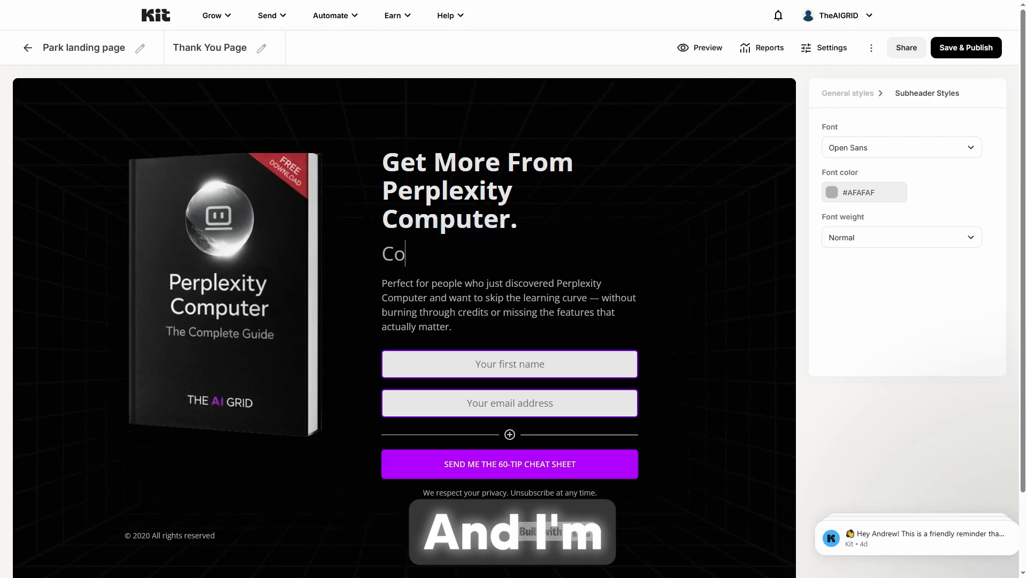
Step: Enter "Completley Free" as the subheading below the main heading and make it bold
text(mple)
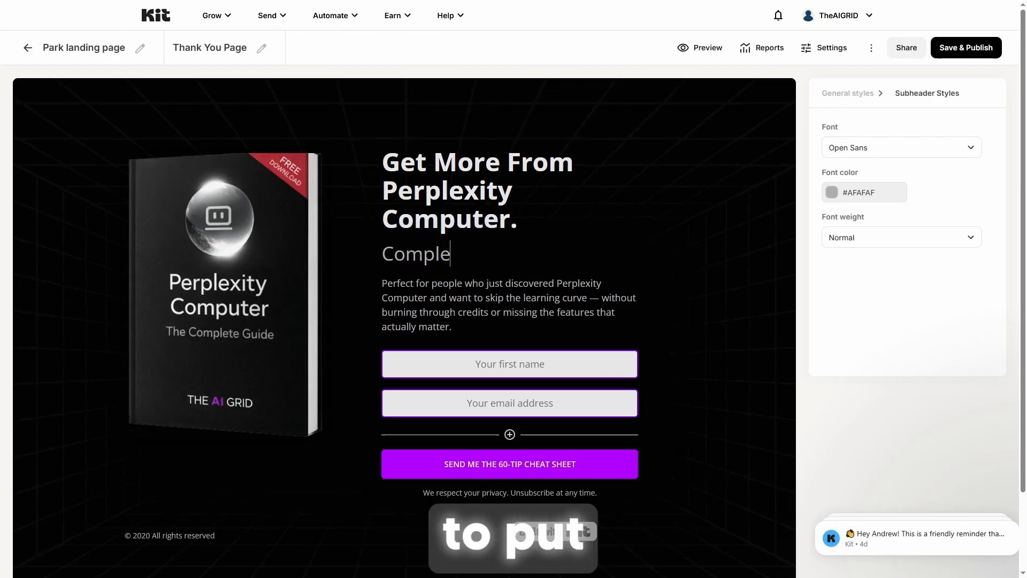
text(tley Free)
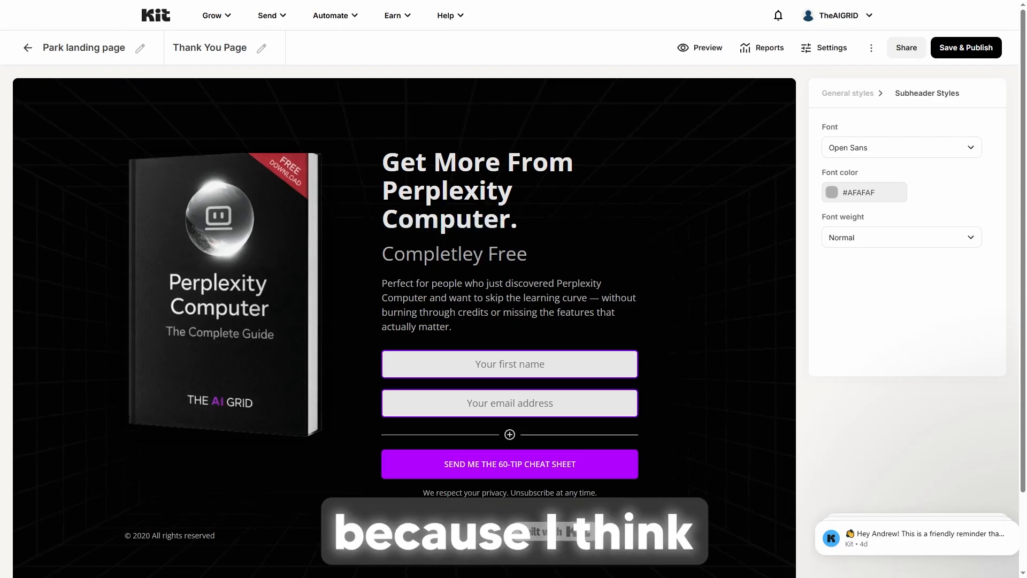
key(ctrl+b)
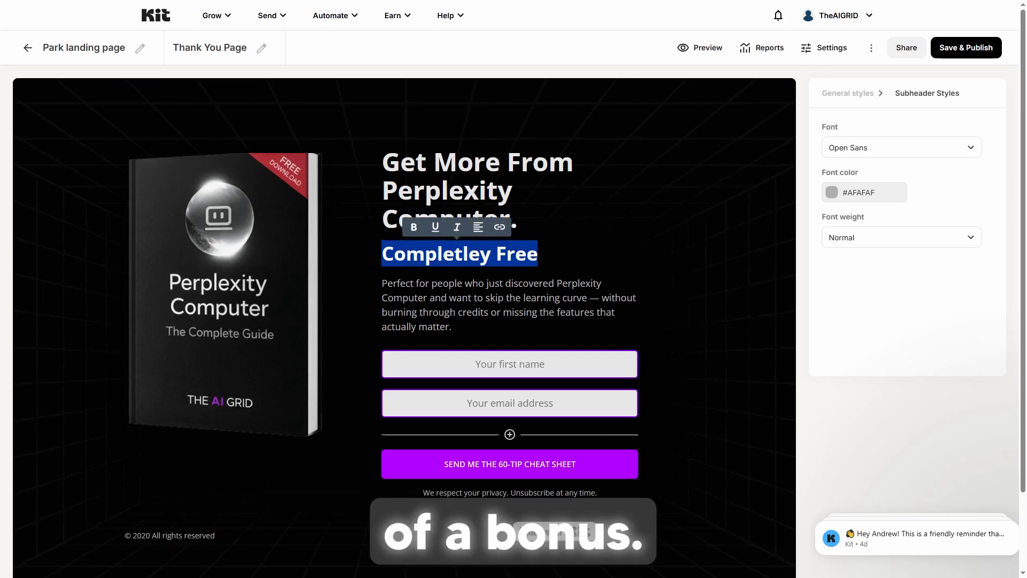
Step: Change the subheading's font color to bright purple and publish the landing page
key(Right)
key(ctrl+shift+Left)
key(ctrl+shift+Left)
click(865, 192)
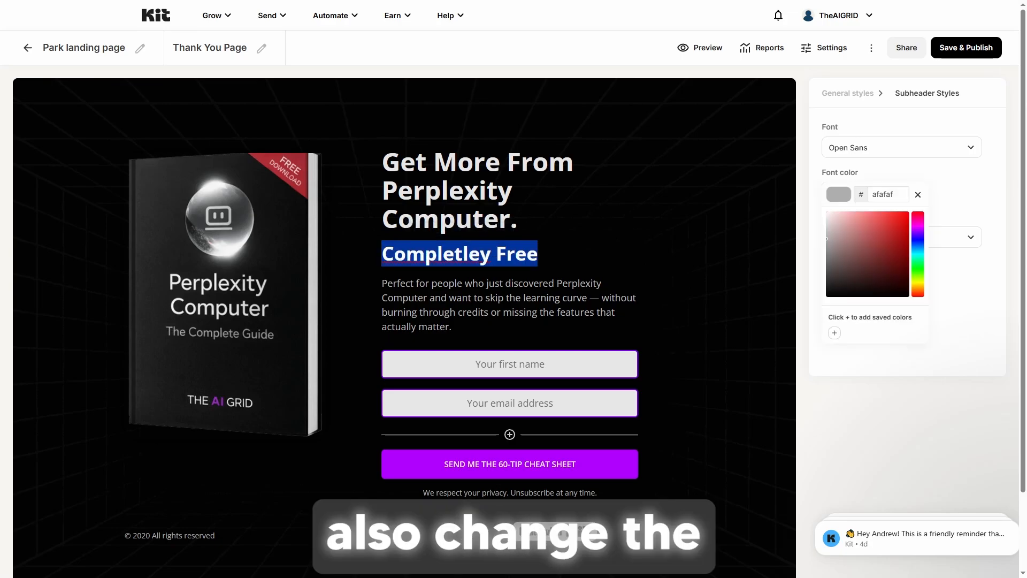
click(918, 232)
click(524, 219)
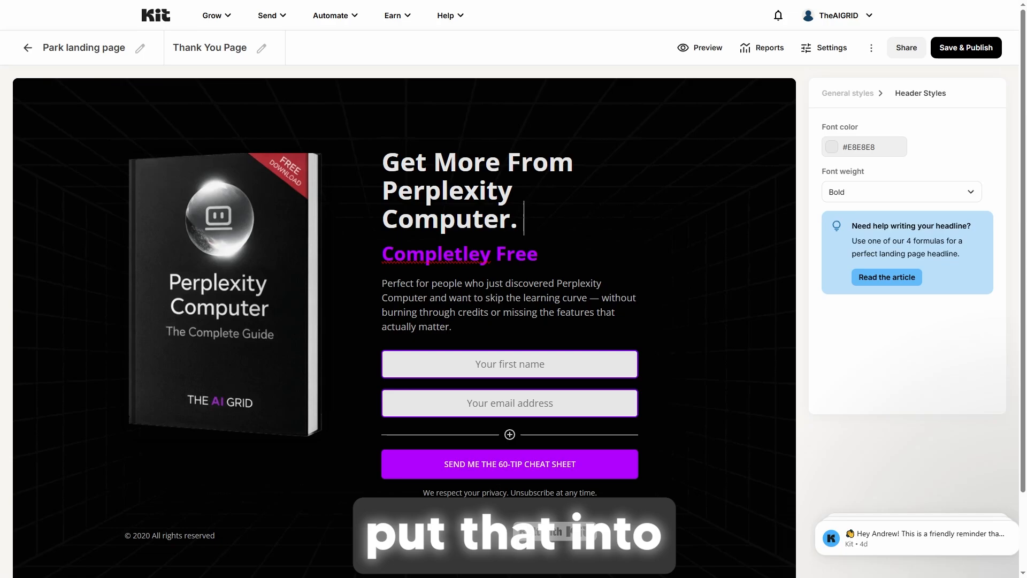
click(538, 254)
click(514, 297)
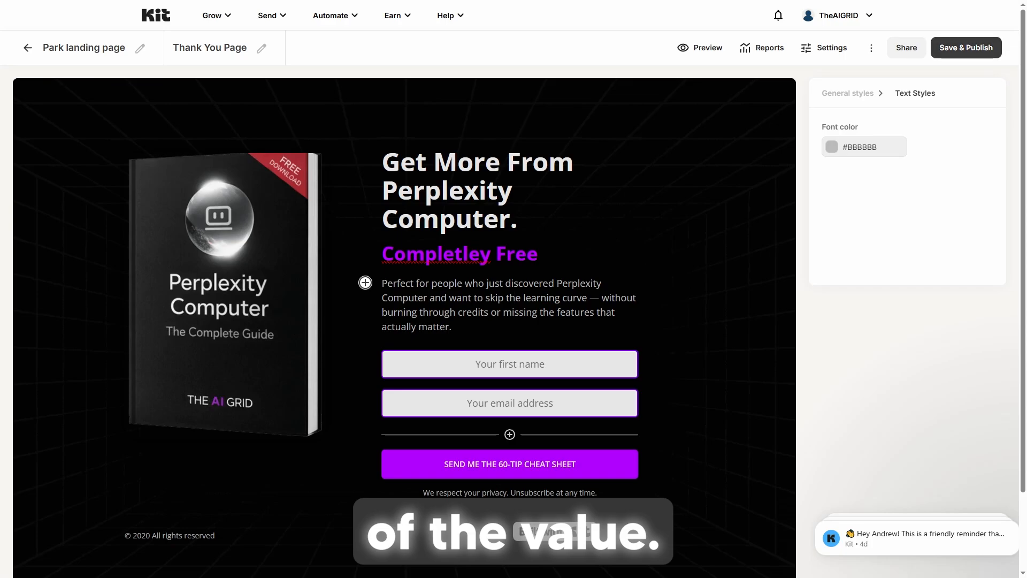
click(966, 47)
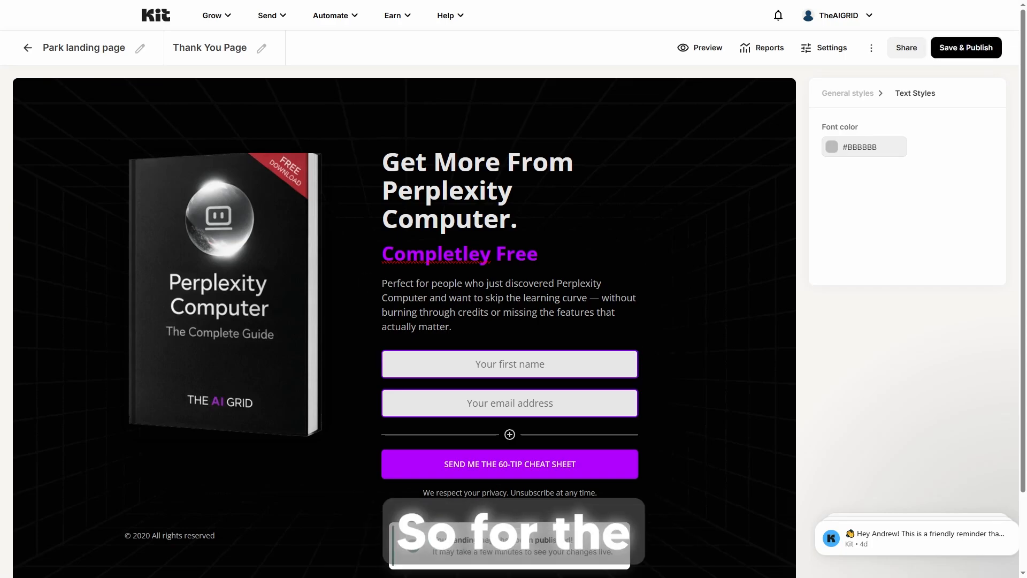
Step: Open the Thank You Page for editing and remove its beach background image
click(209, 48)
click(362, 224)
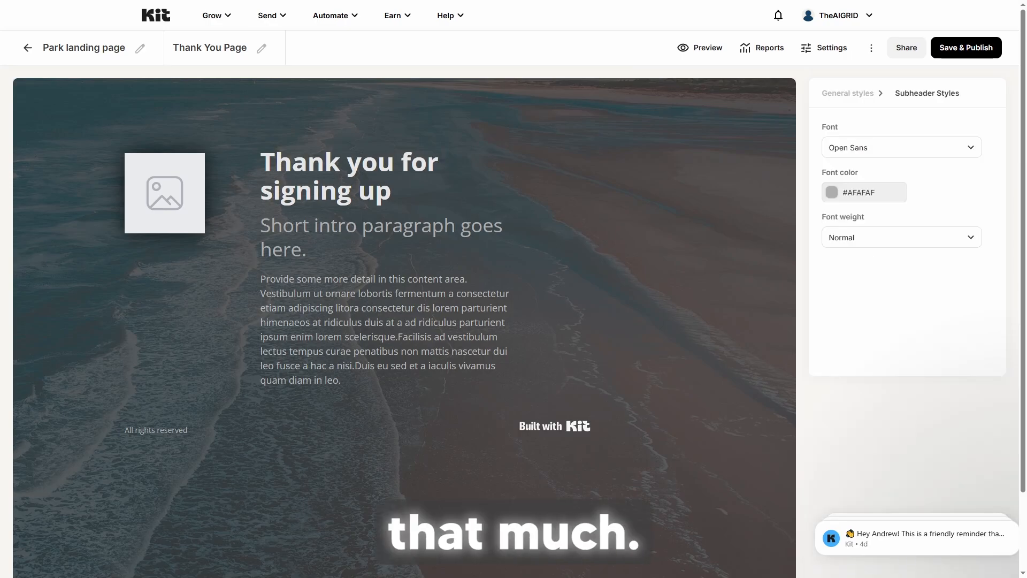
click(847, 93)
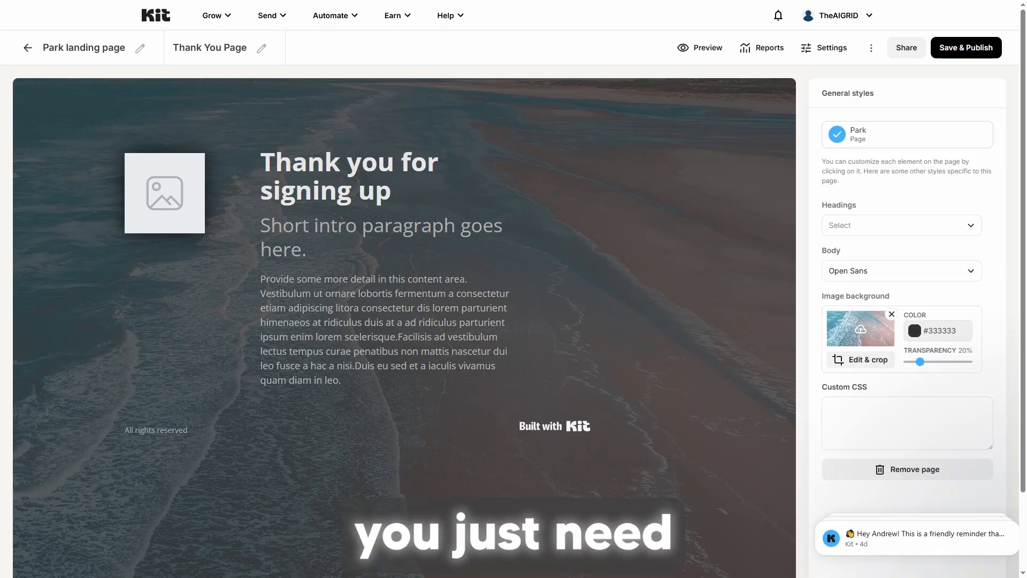
click(861, 360)
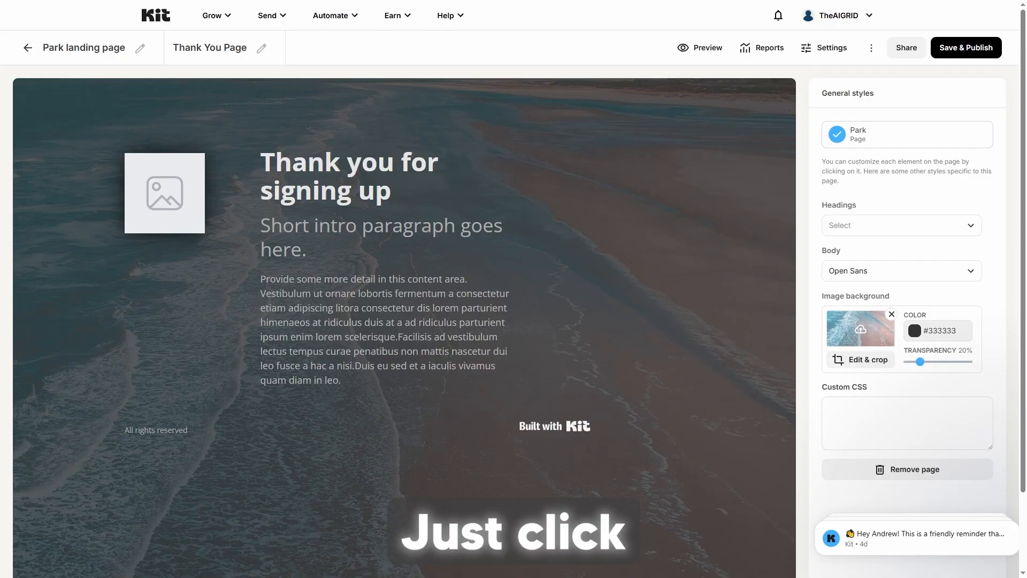
click(891, 314)
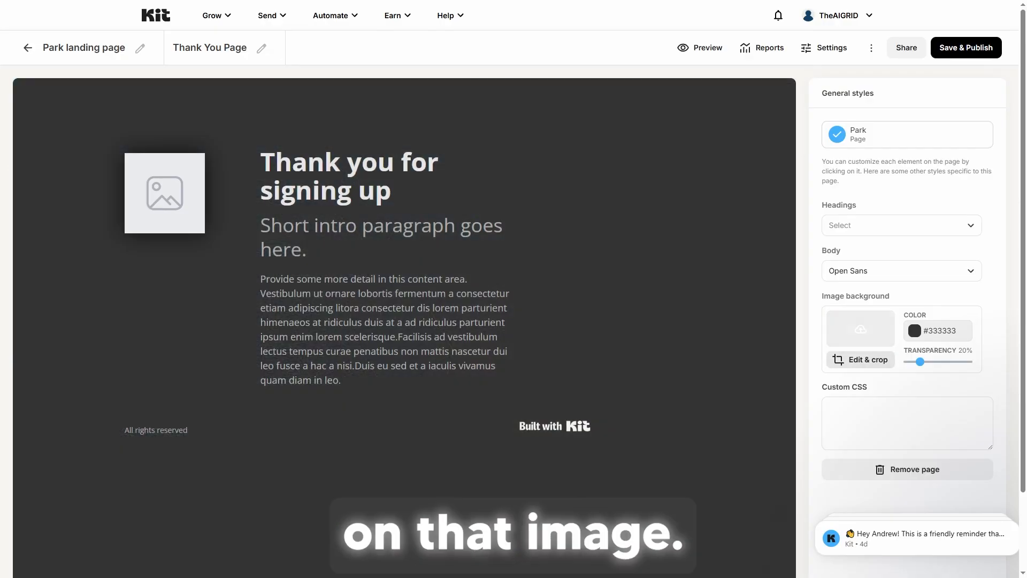
Step: Set the uploaded black grid image as the Thank You Page's background
scroll(891, 315, down, 2)
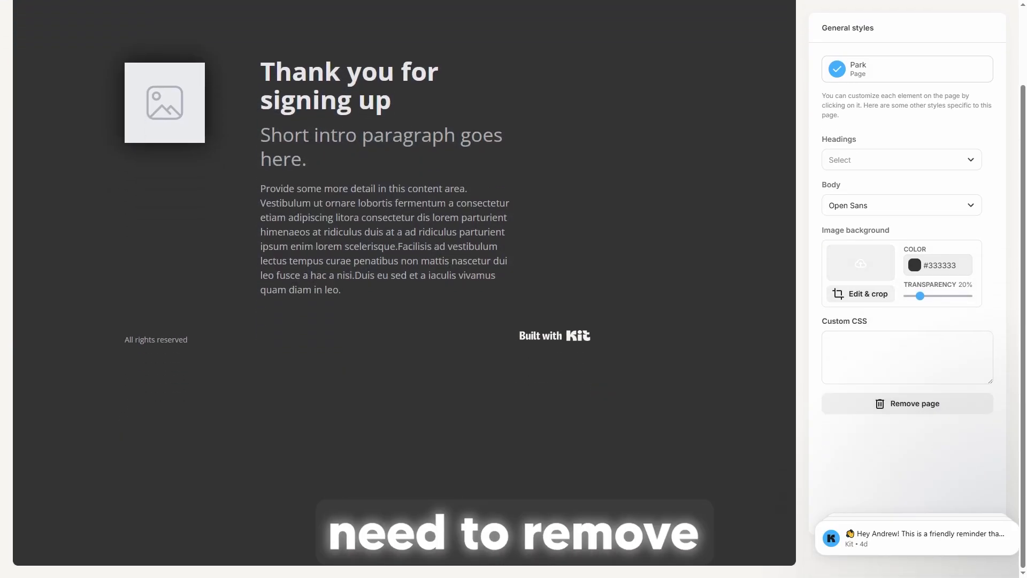
click(860, 262)
scroll(483, 352, down, 5)
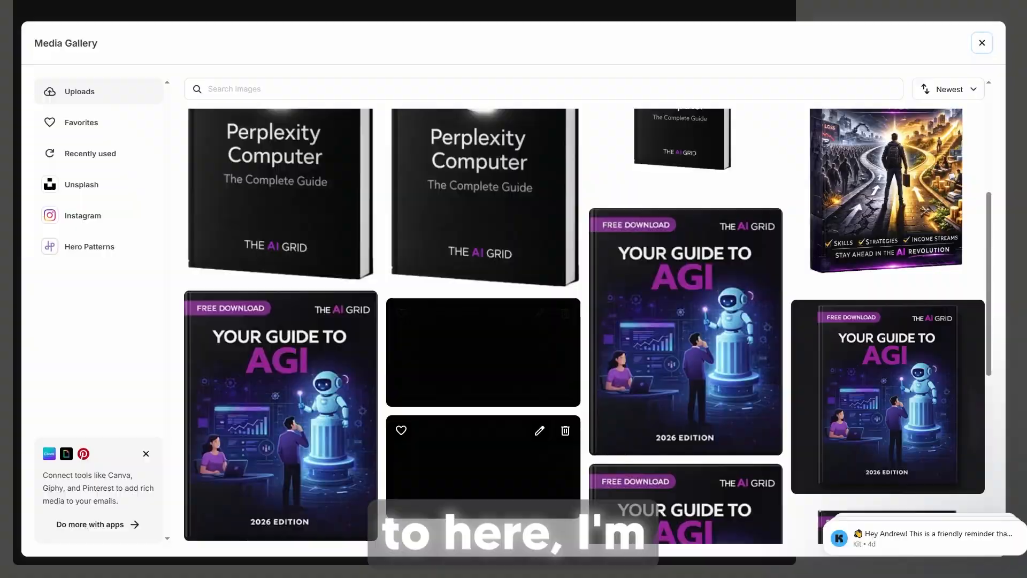
click(483, 466)
click(402, 225)
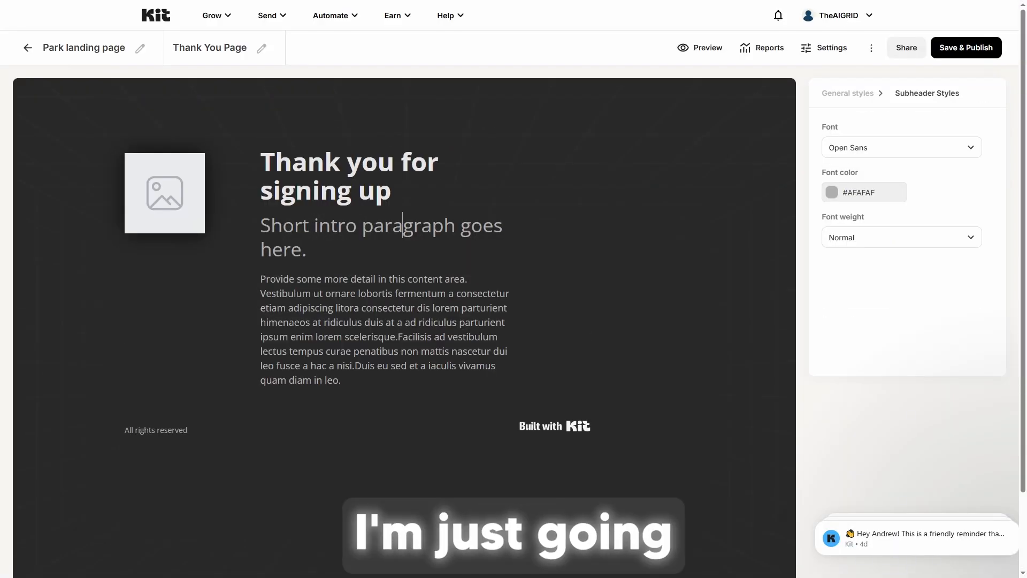
Step: Raise the background's color overlay transparency to nearly the maximum on the Thank You Page
click(847, 93)
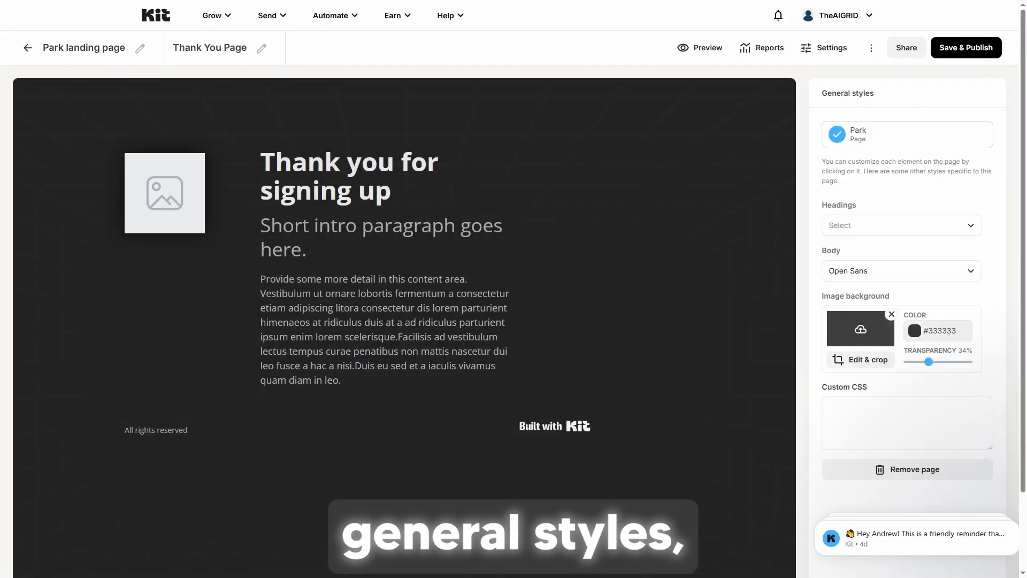
drag(928, 362, 969, 361)
click(306, 250)
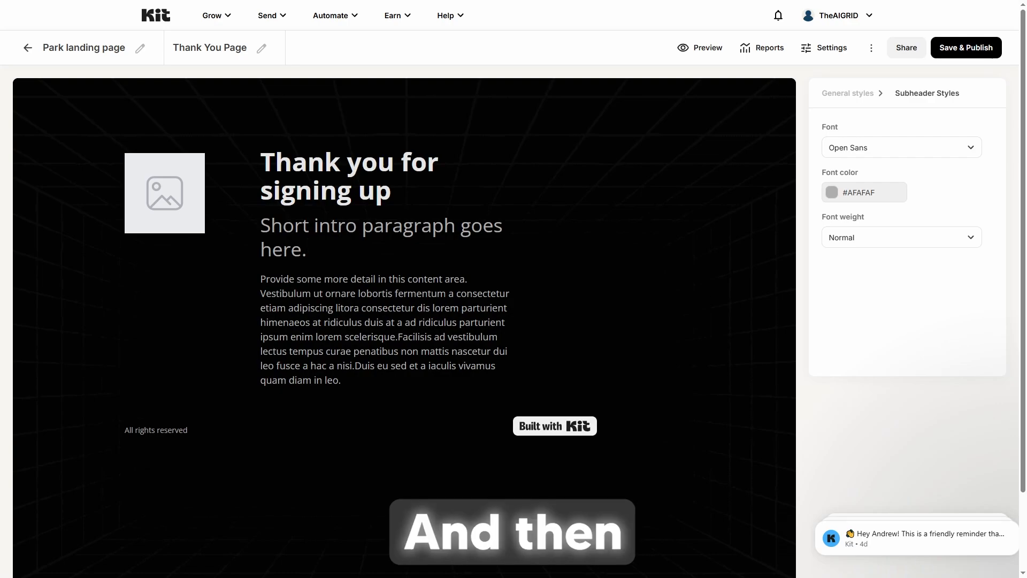
Step: Replace the image placeholder on the Thank You Page with the purple striped "A" brand logo
click(164, 193)
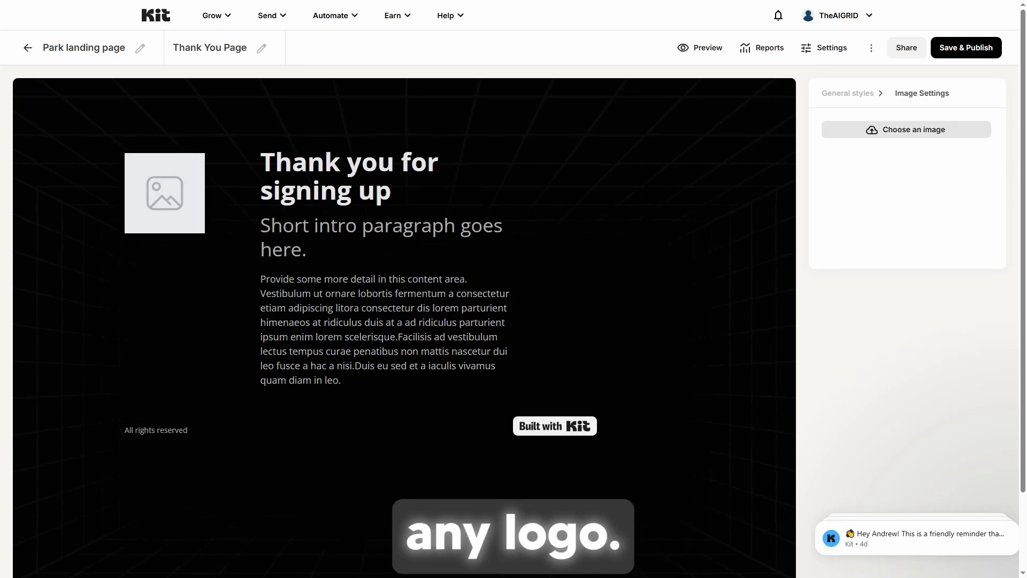
click(905, 129)
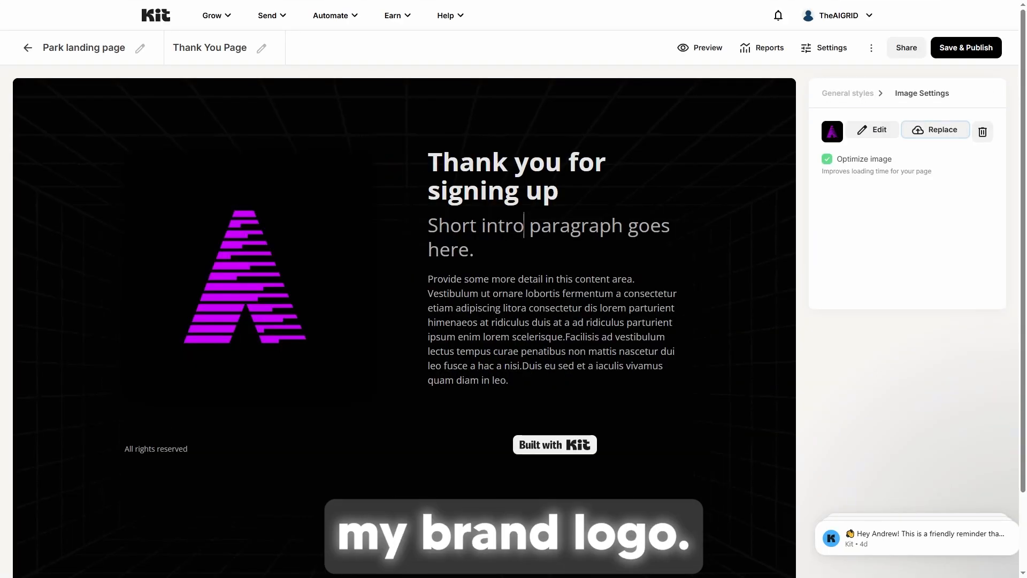
click(476, 225)
drag(509, 381, 428, 279)
key(BackSpace)
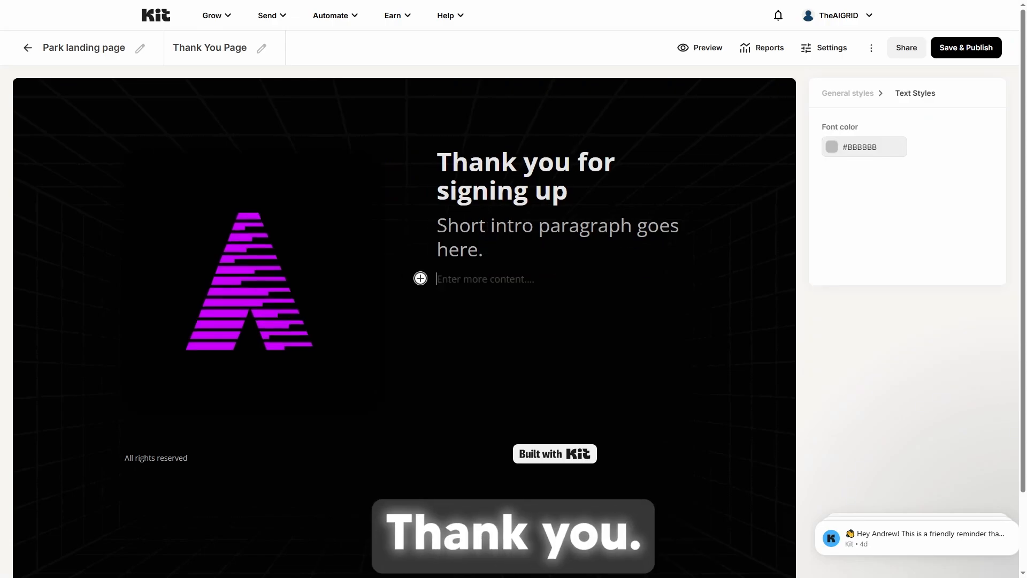
key(ctrl+z)
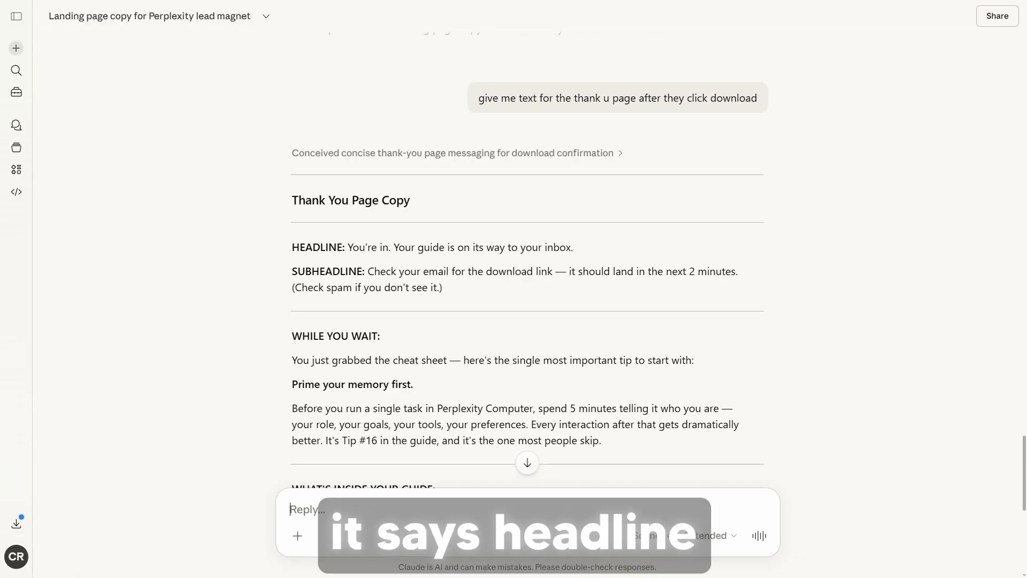
Step: Fill the Thank You Page with Claude's copy: heading "You're in.", subheading "Your guide is on its way to your inbox." and the check-your-email text below
drag(348, 248, 573, 247)
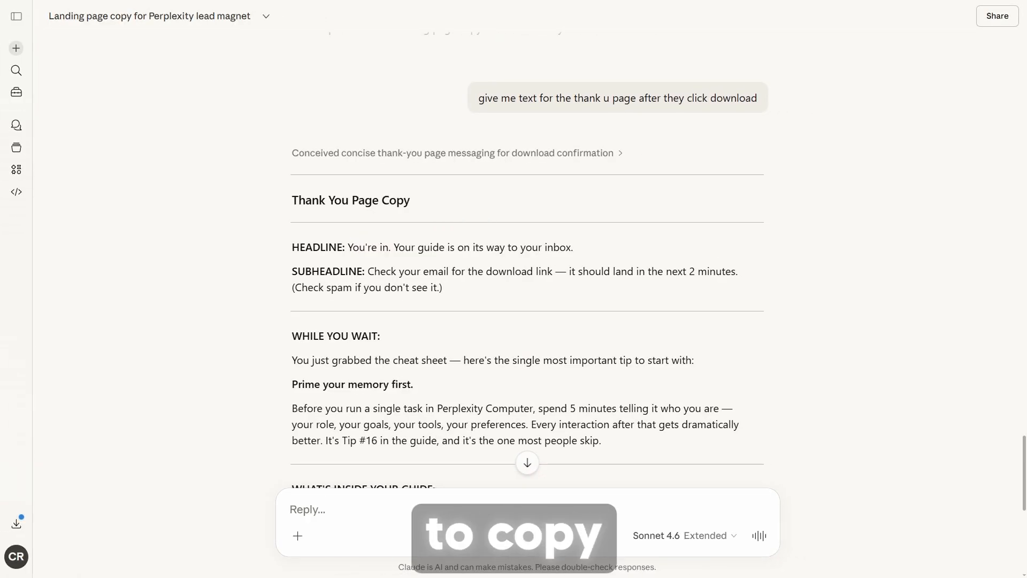
drag(347, 247, 573, 247)
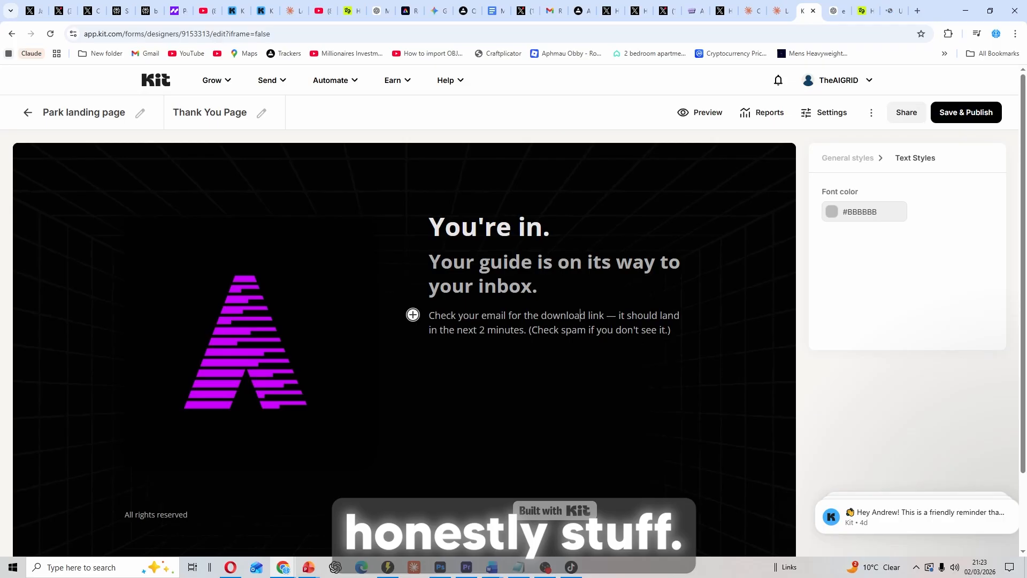
key(F11)
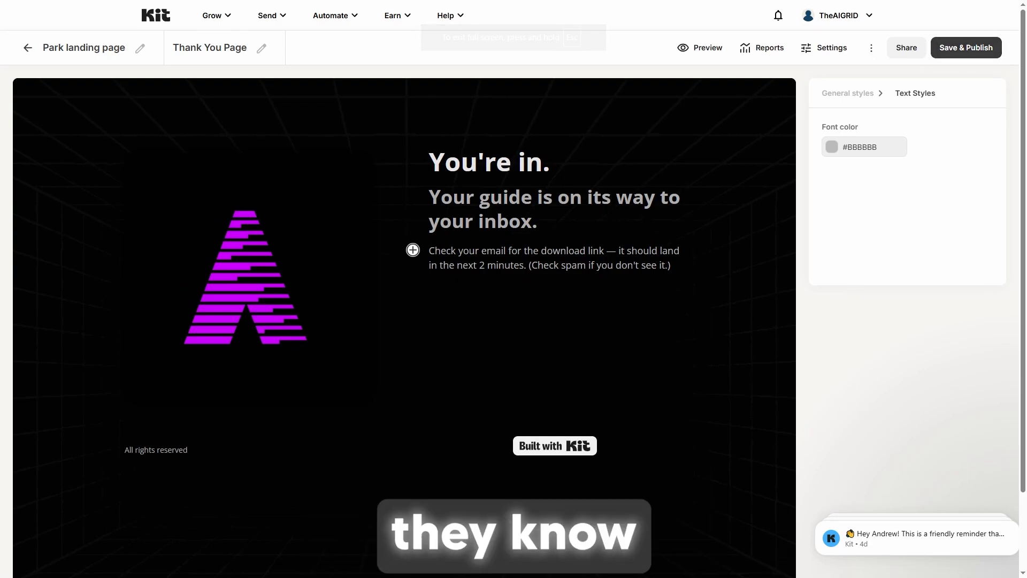
Step: Publish the updated Thank You Page and open its preview
click(965, 47)
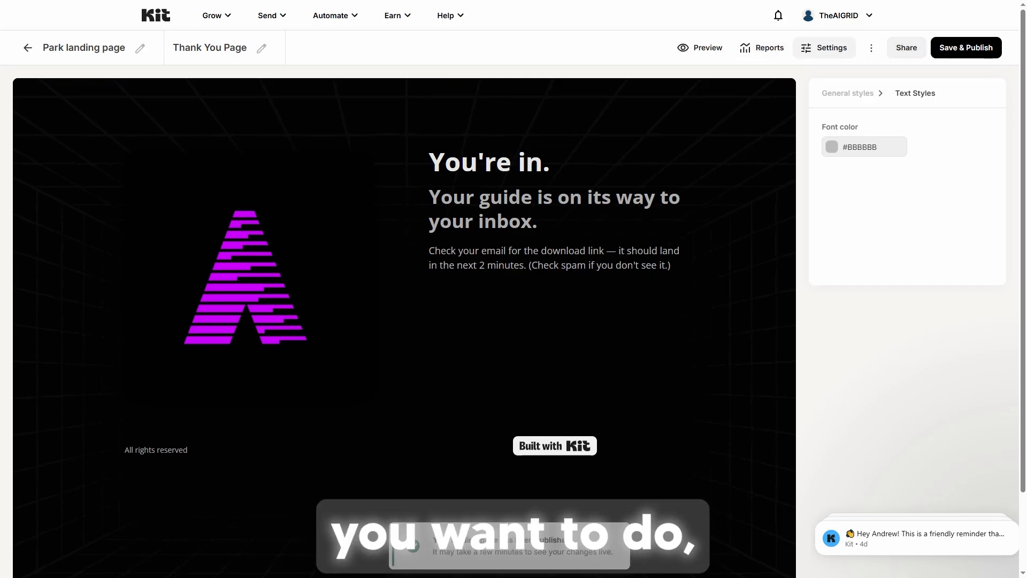
click(700, 48)
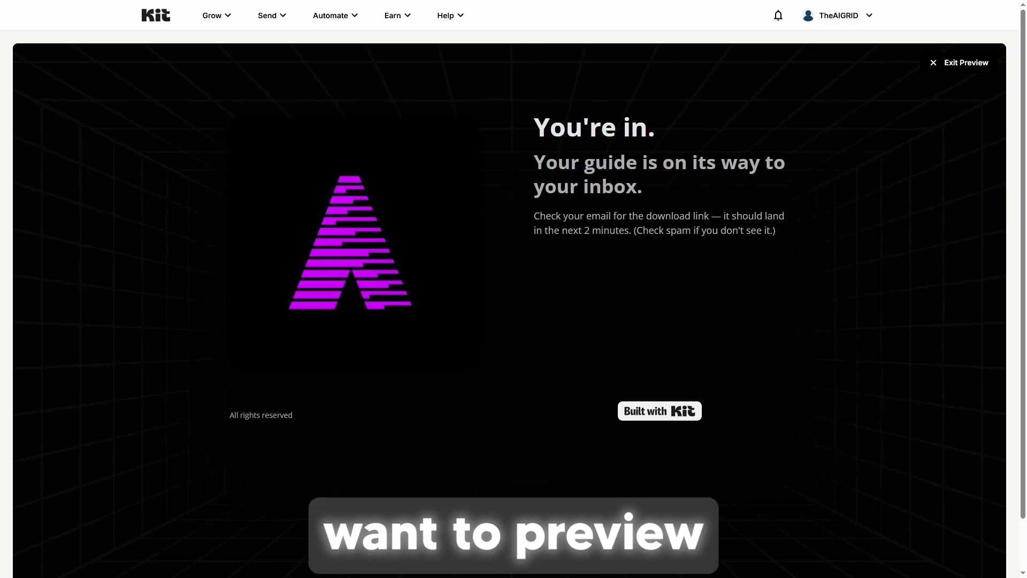
Step: Leave the Thank You Page preview, preview the main landing page and return to its editor
click(959, 63)
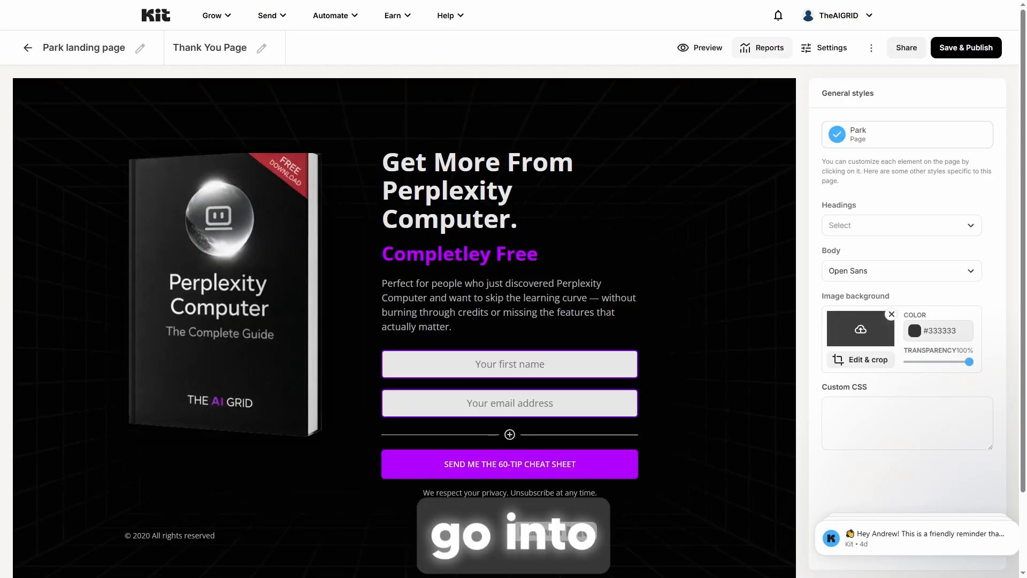
click(700, 47)
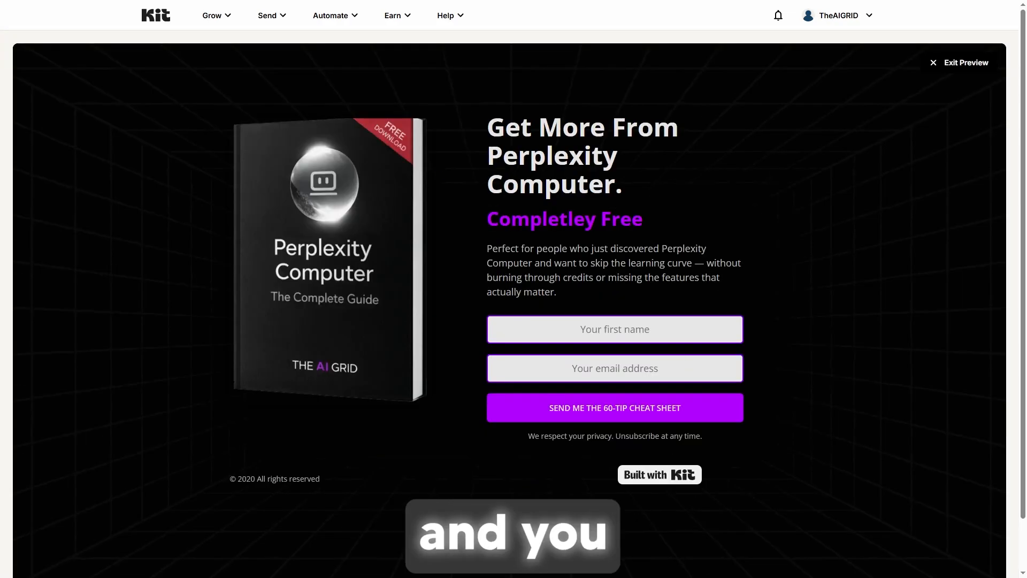
click(958, 63)
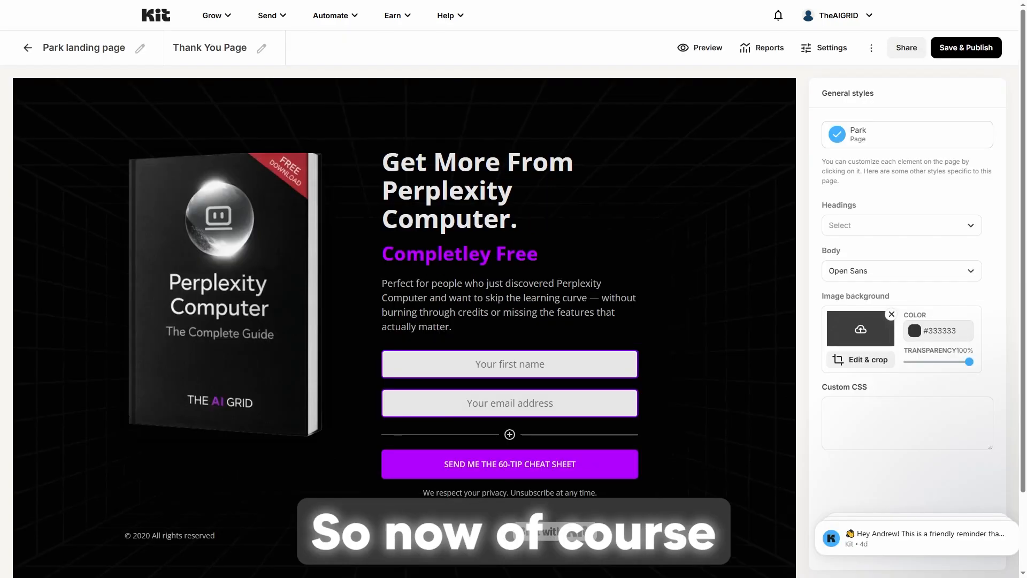
Step: Change the opening of the landing page's subscription success message to "Your guide is on its way!"
click(824, 47)
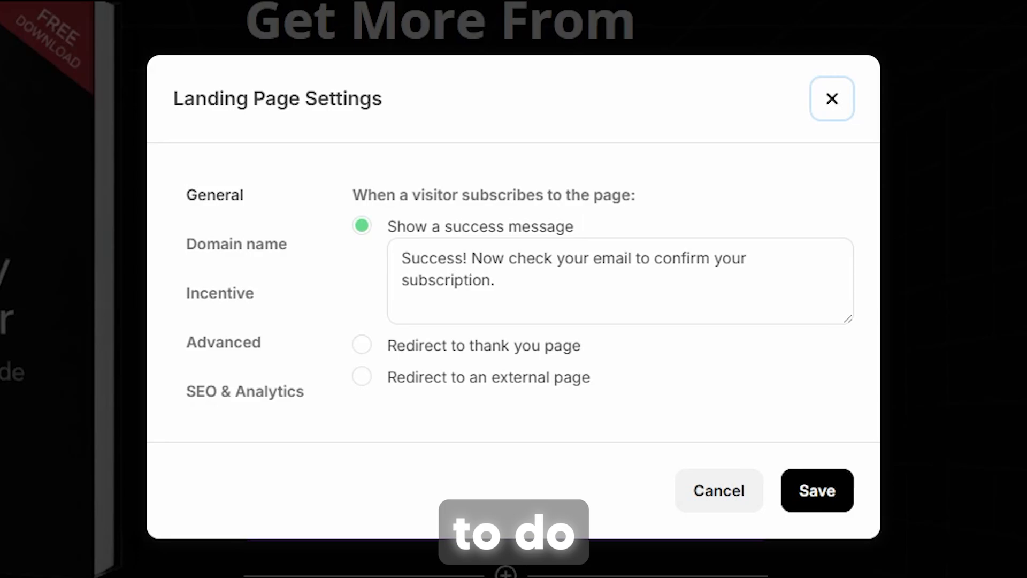
triple_click(556, 267)
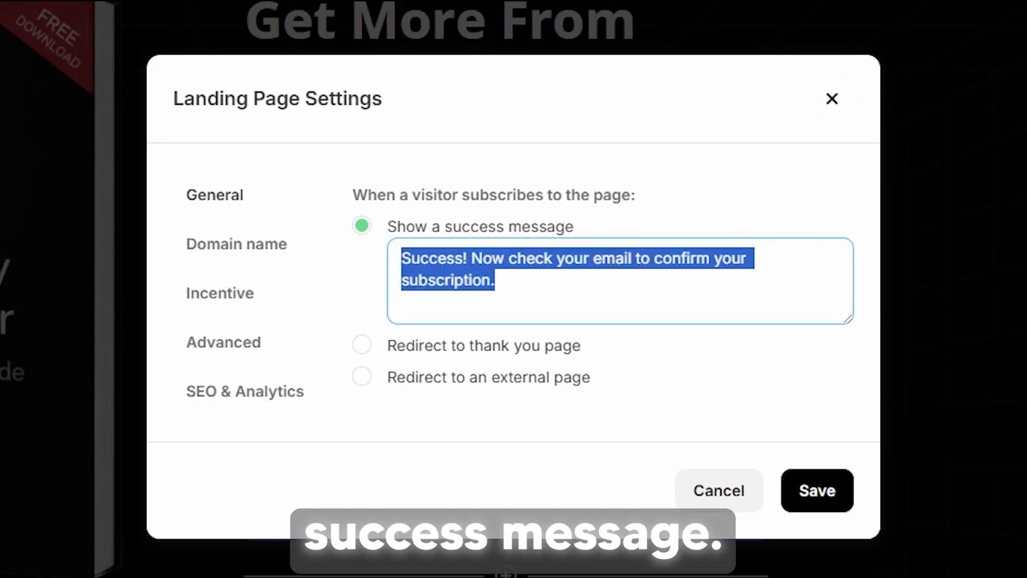
click(495, 280)
drag(472, 258, 401, 258)
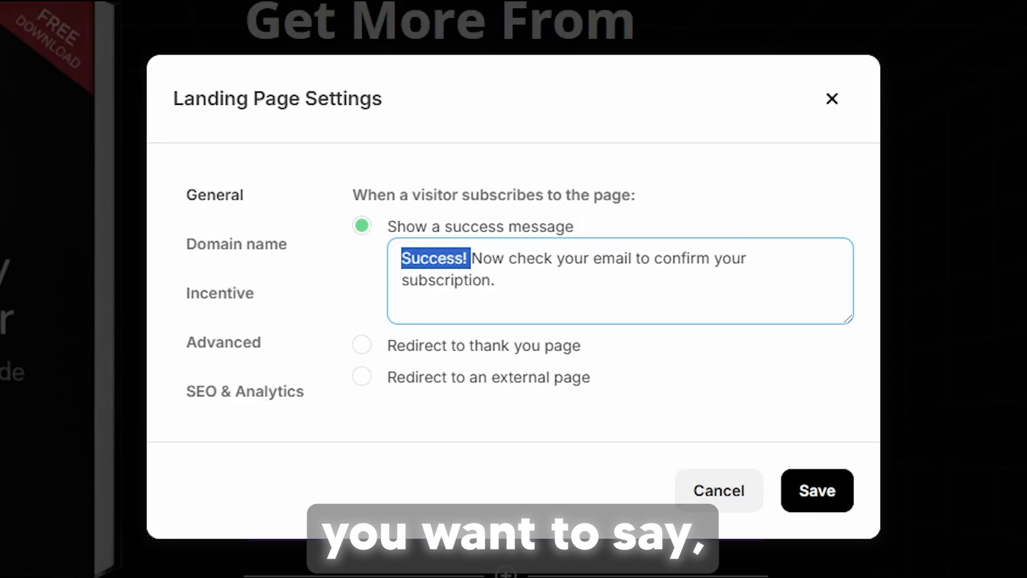
text(Your guide is on )
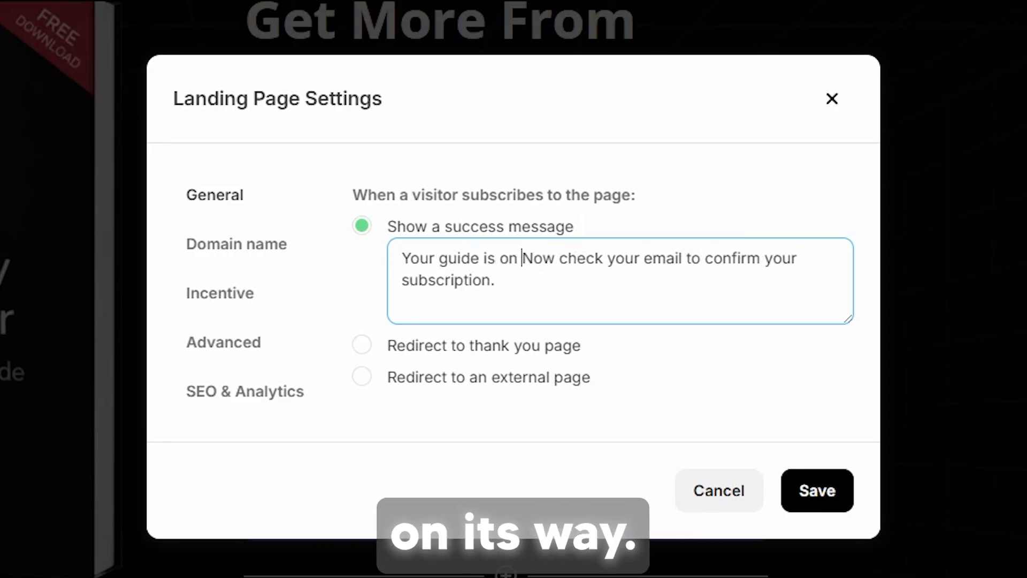
text(its way!)
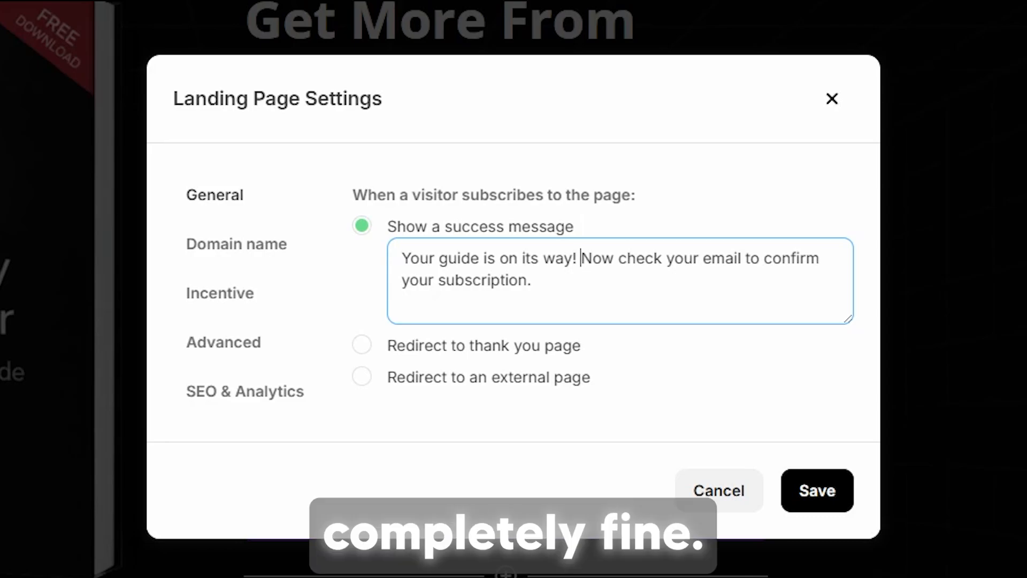
Step: Set the landing page to redirect new subscribers to the thank you page and save the settings
click(362, 345)
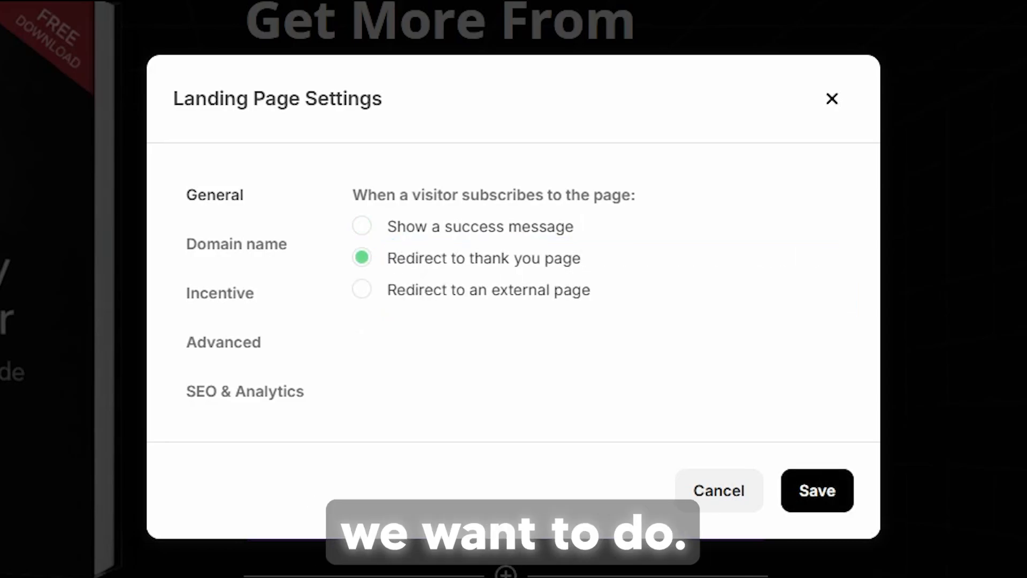
click(817, 491)
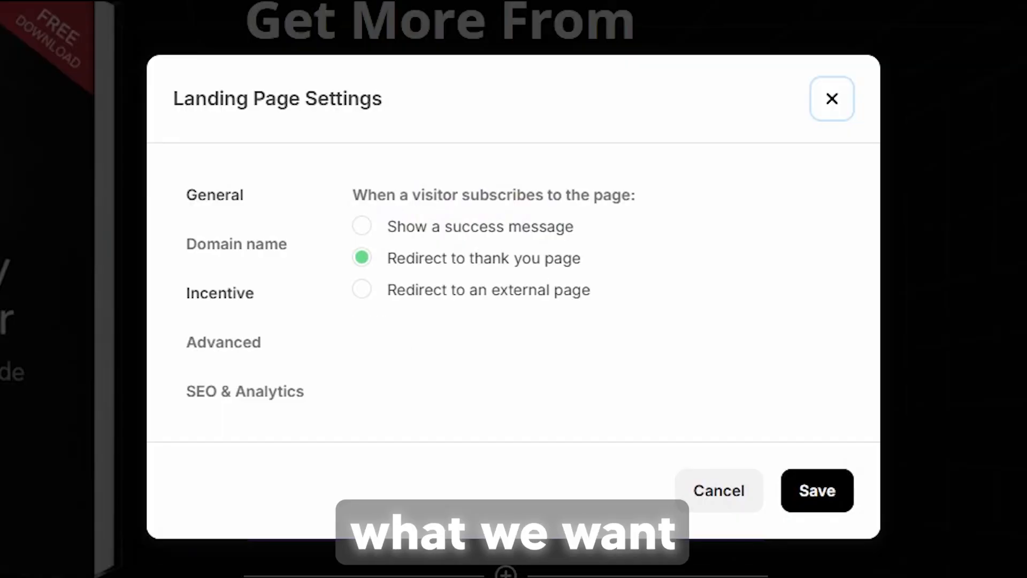
Step: Set the incentive email's subject to "TheAIGRID - Perplexity Computer Guide" and rewrite its opening line to say the 60-tip Perplexity Computer guide is attached below
click(369, 296)
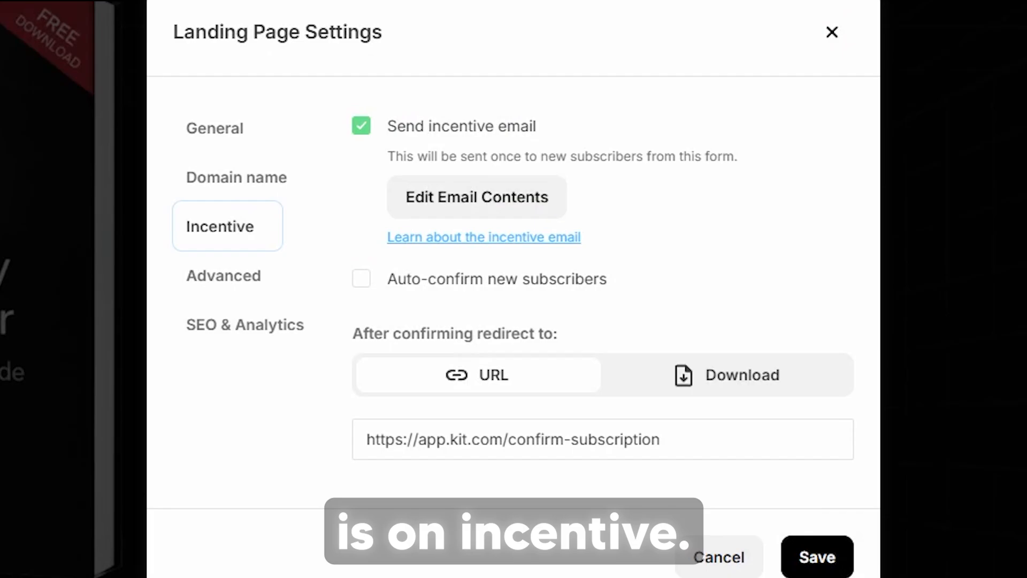
click(477, 197)
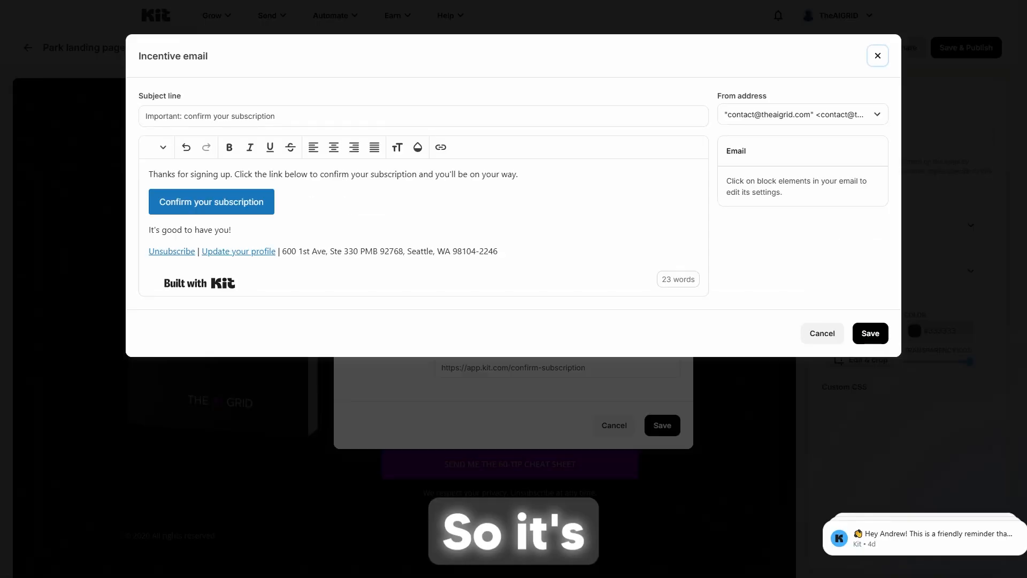
click(211, 203)
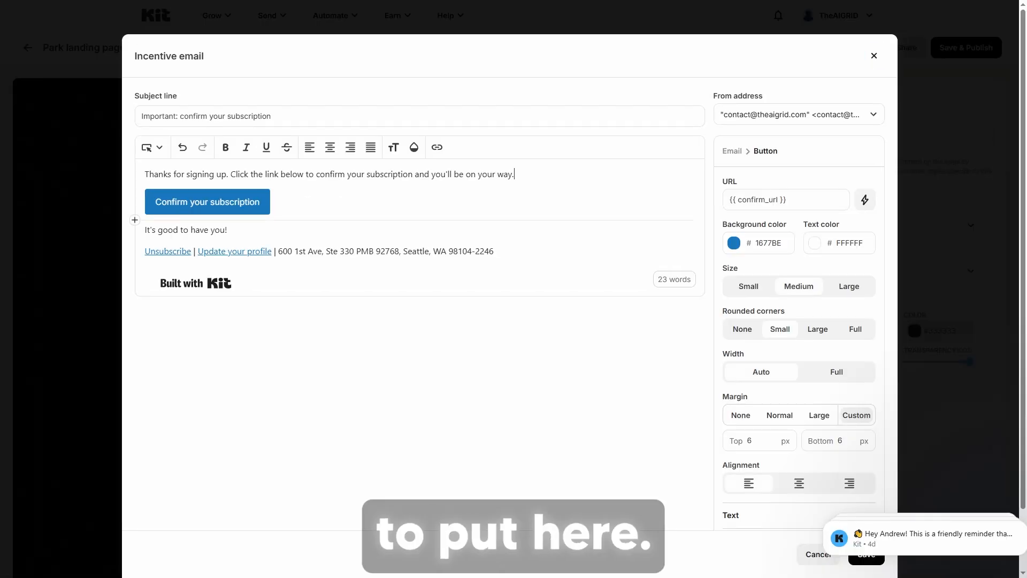
drag(518, 175, 175, 175)
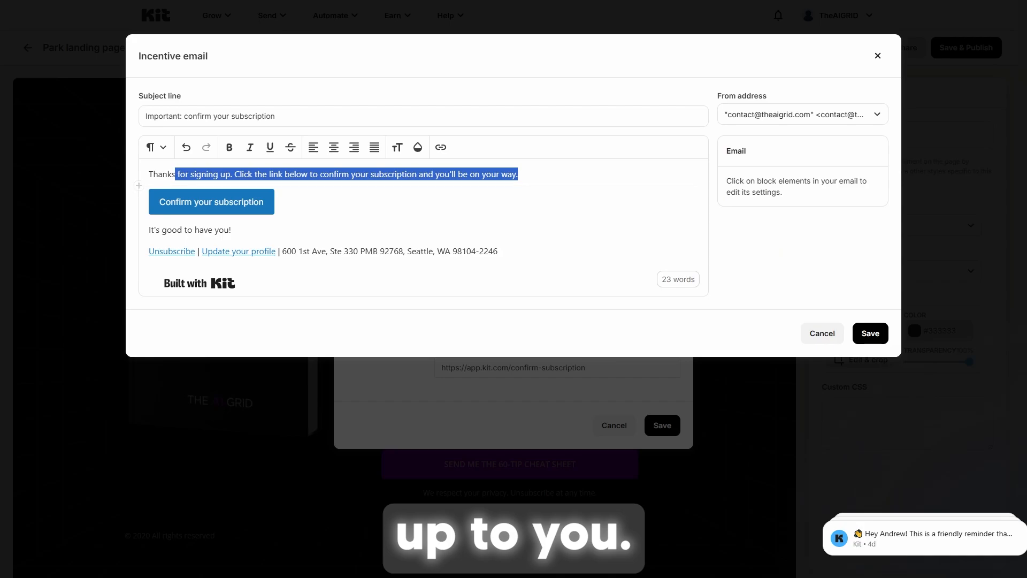
drag(275, 116, 146, 116)
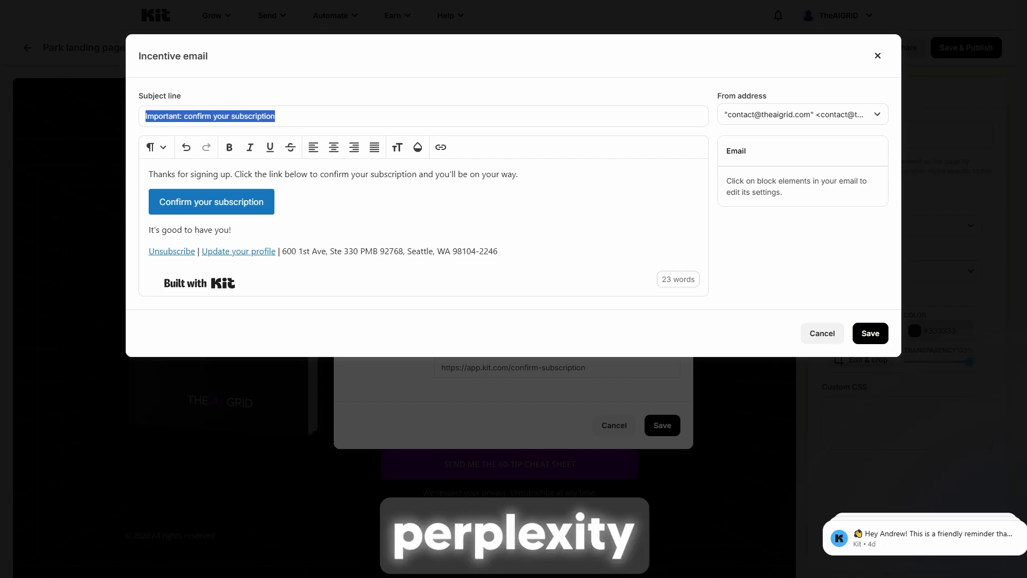
text(The)
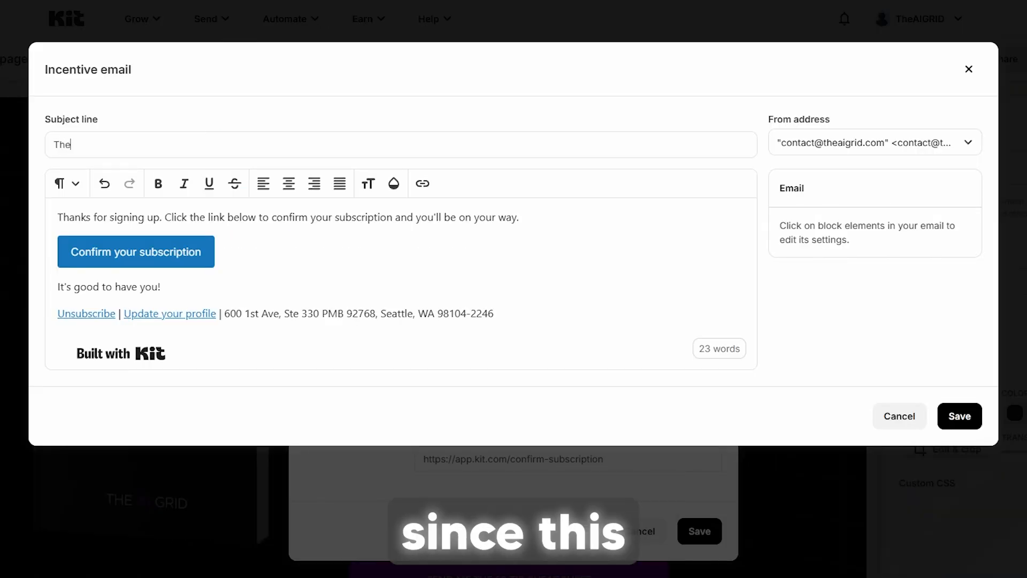
text(AIGRID - )
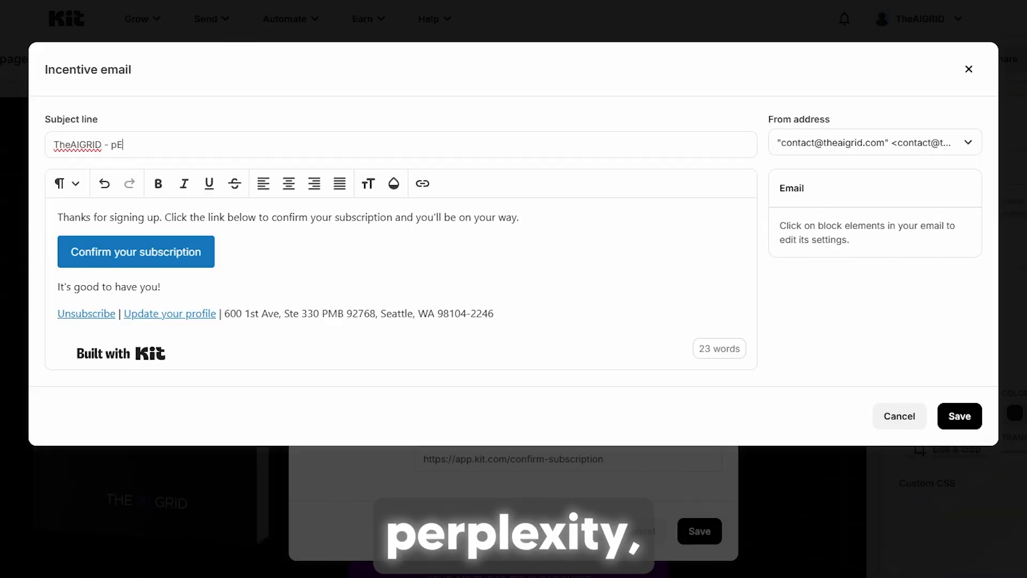
text(pE)
key(BackSpace)
key(BackSpace)
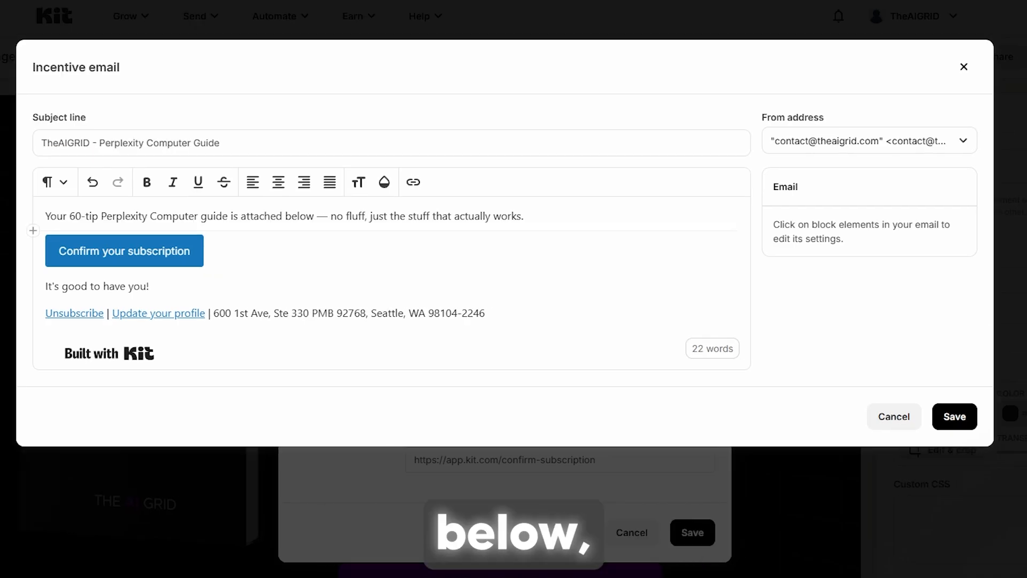
Step: Save the incentive email and the landing page settings
drag(523, 217, 330, 216)
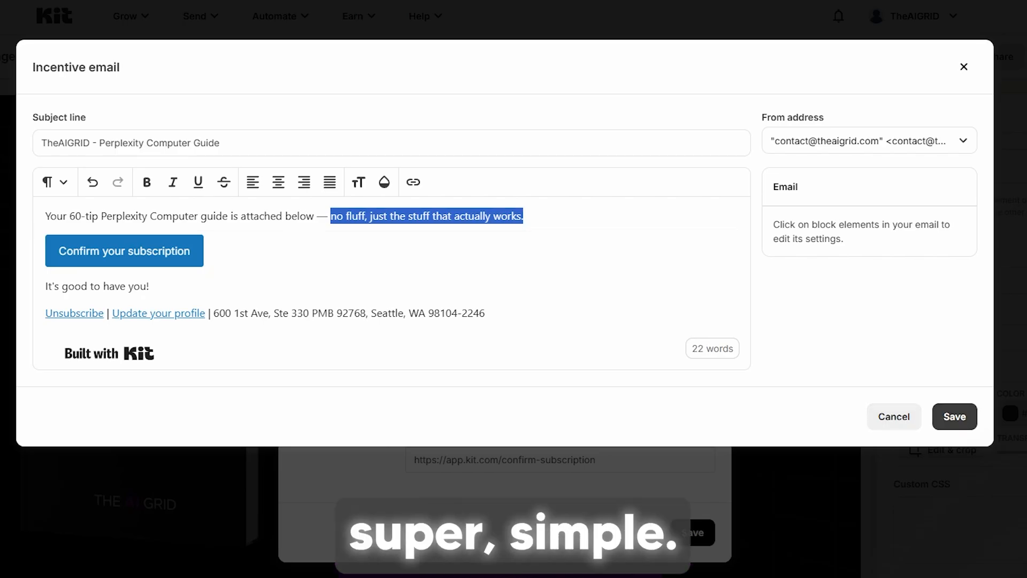
click(954, 416)
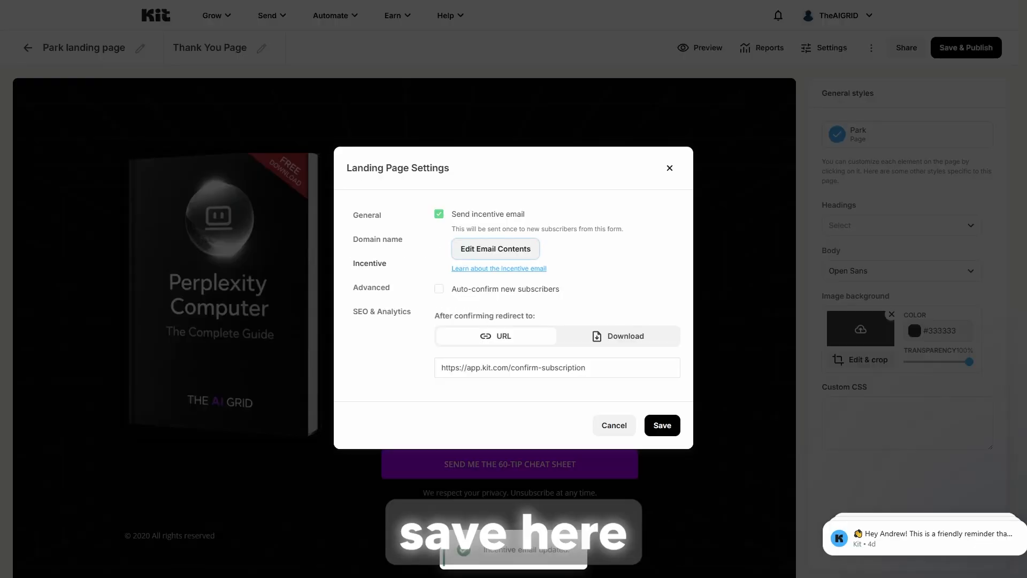
click(662, 426)
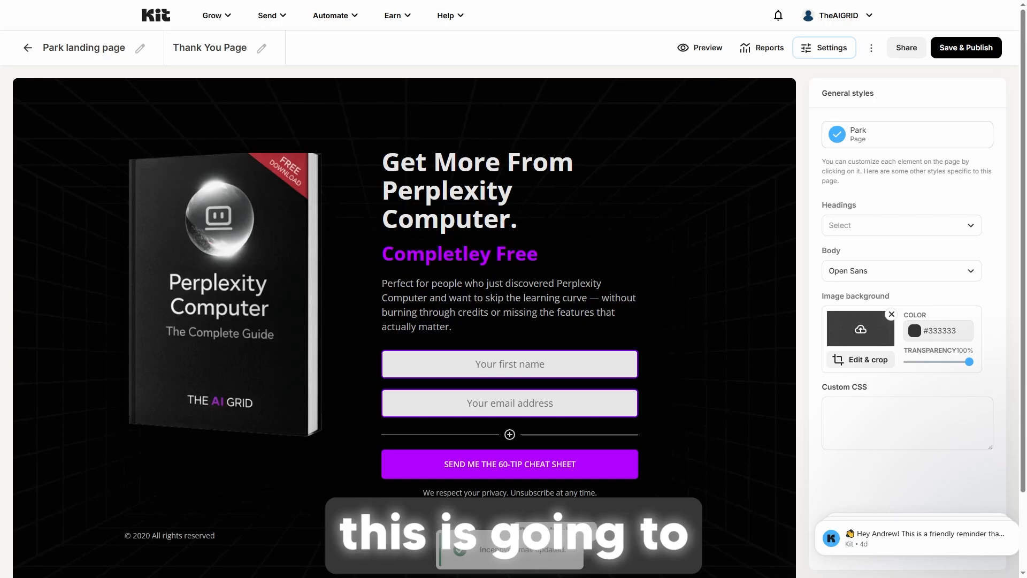
Step: Make the incentive's confirmation redirect a download of the perplexity-compute file, save the settings and publish the landing page
click(824, 48)
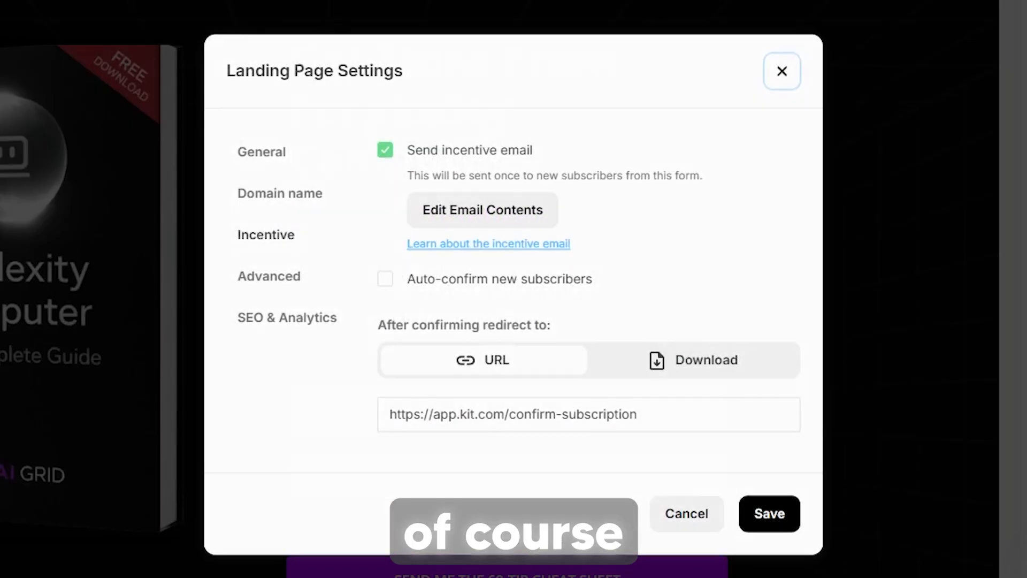
click(693, 360)
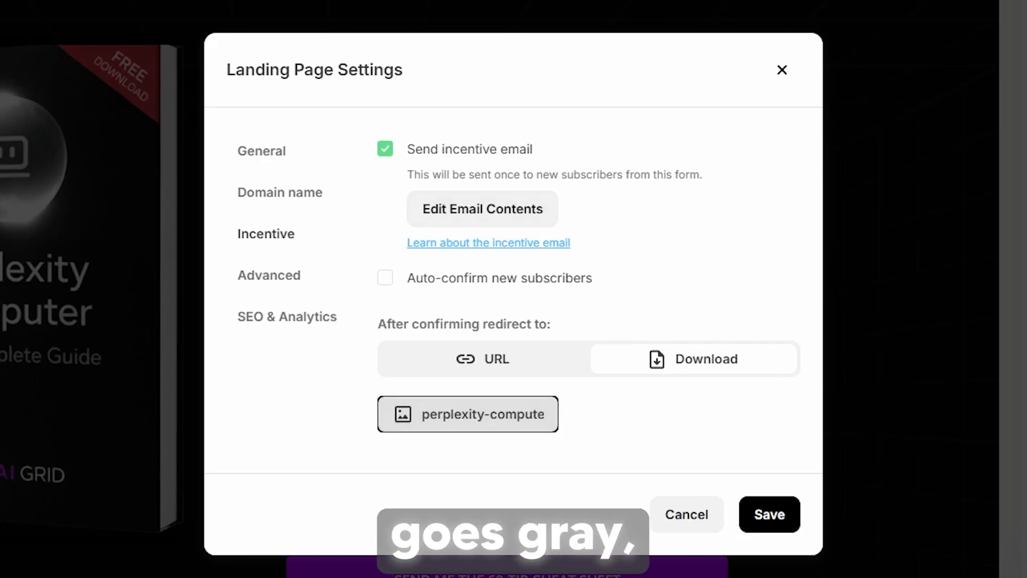
click(769, 514)
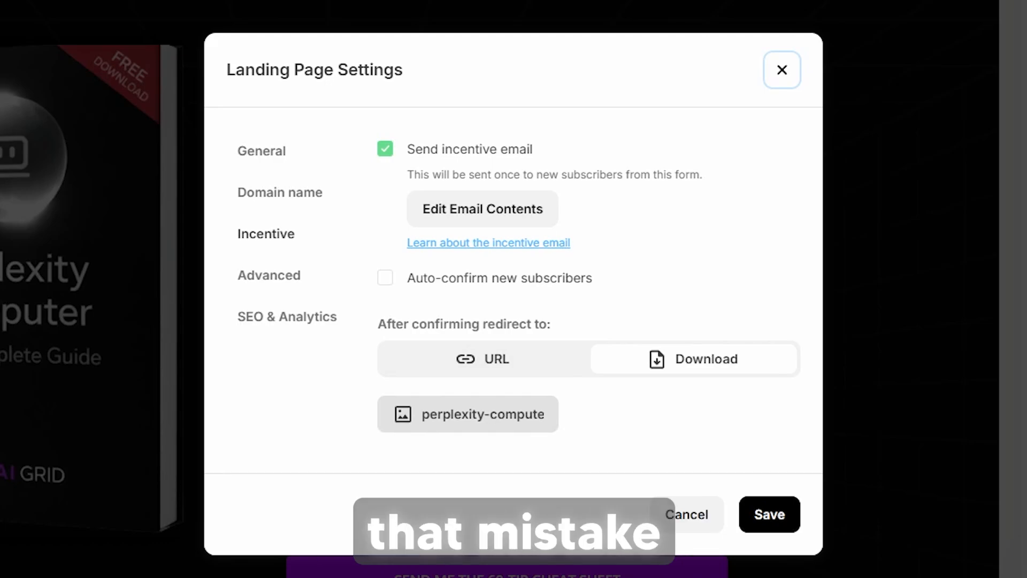
click(769, 514)
click(966, 47)
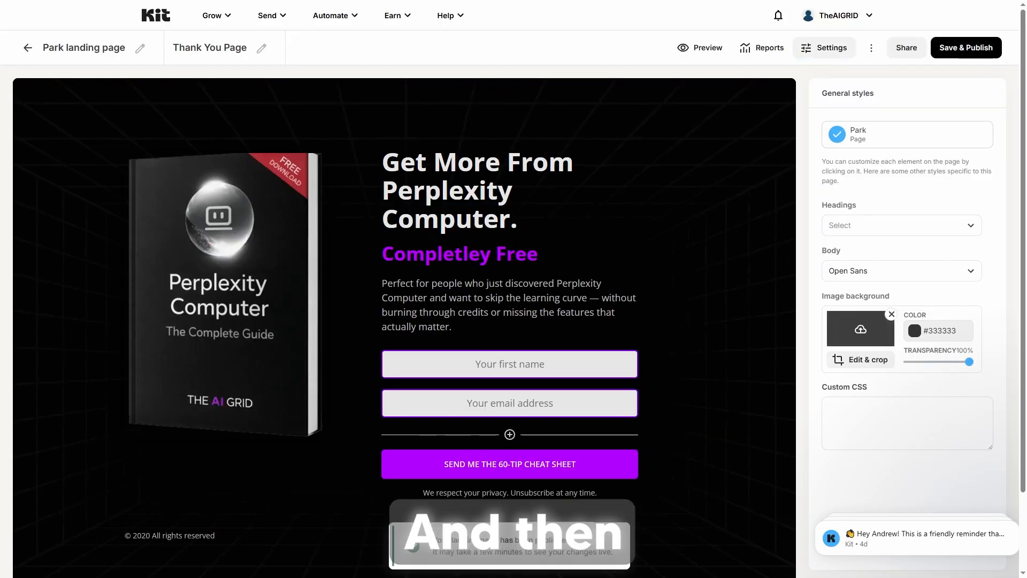
Step: Add the page URL theaigrid.kit.com/perplexity to the landing page, save the settings and publish
click(824, 48)
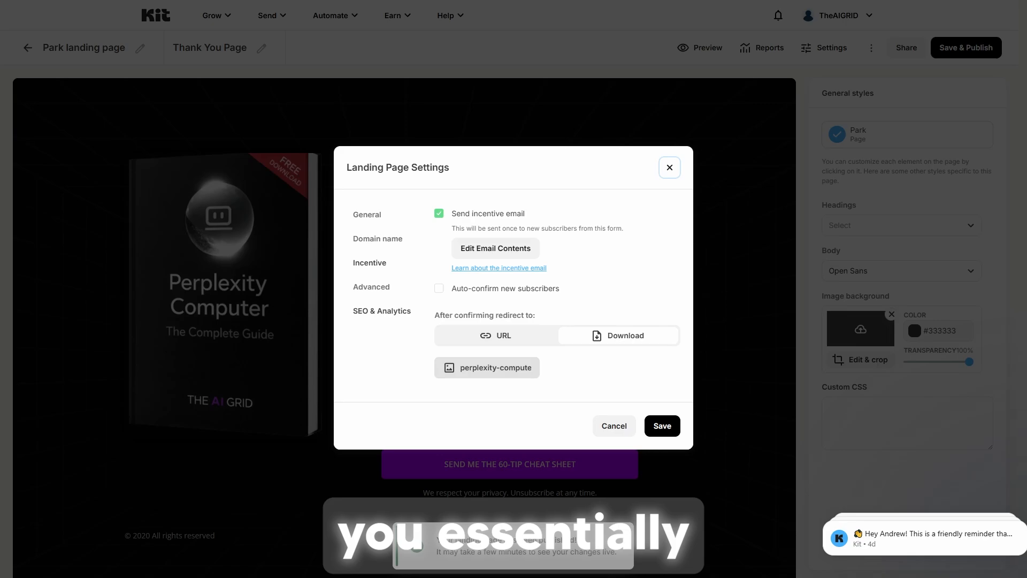
click(378, 239)
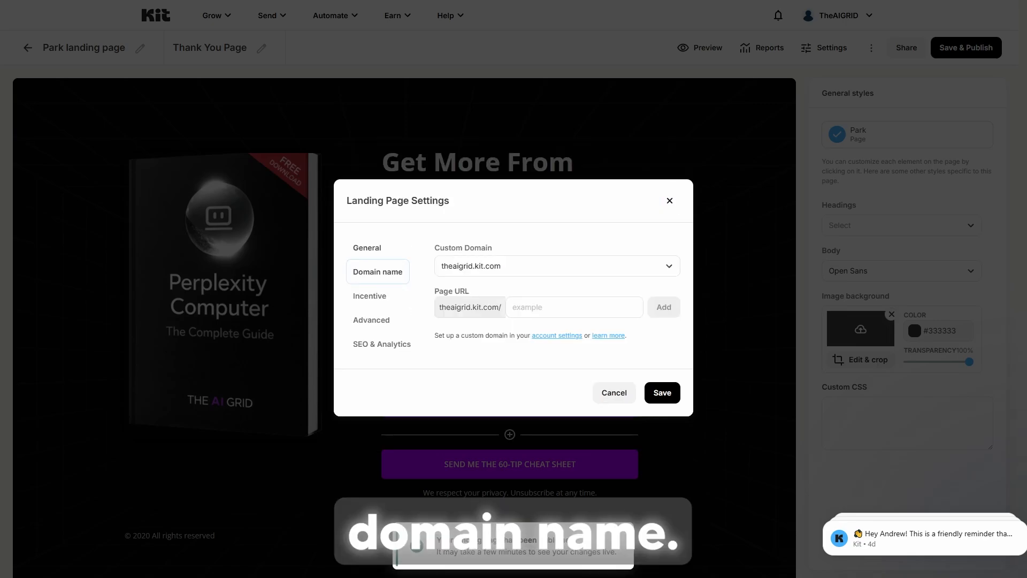
click(574, 307)
text(perplexity)
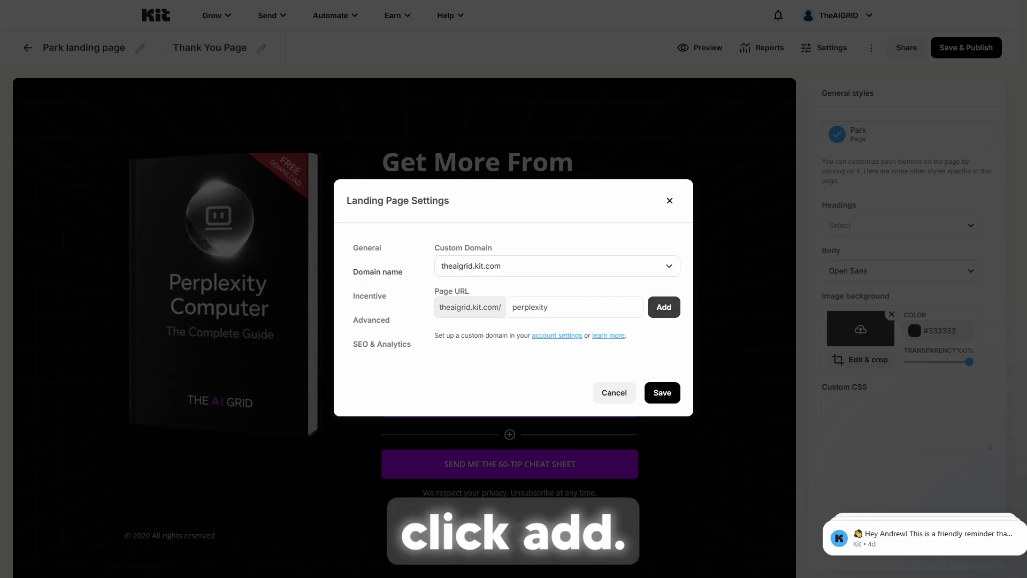
click(663, 307)
click(661, 392)
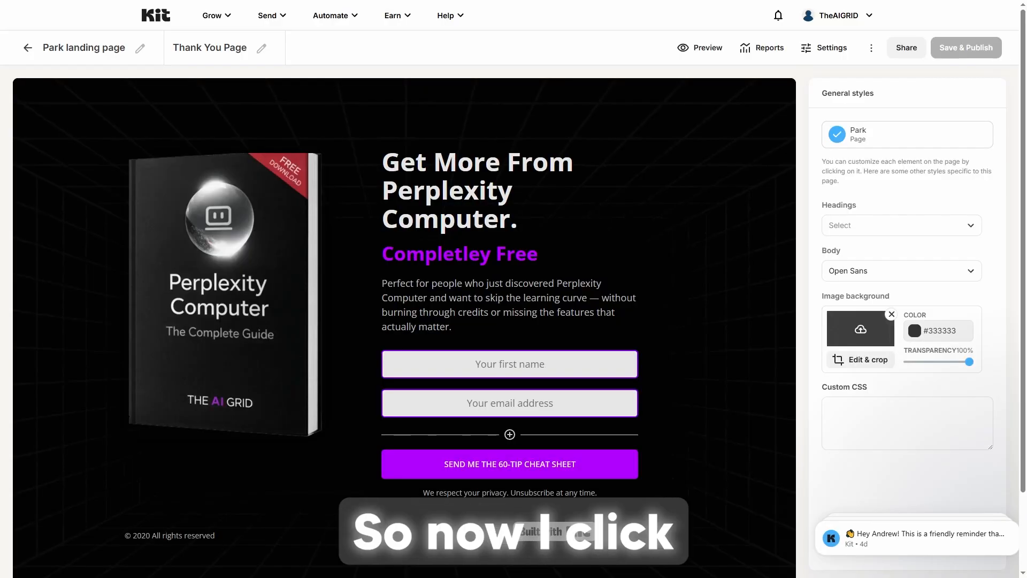
Step: Open the landing page's live link theaigrid.kit.com/perplexity from its domain settings
click(824, 48)
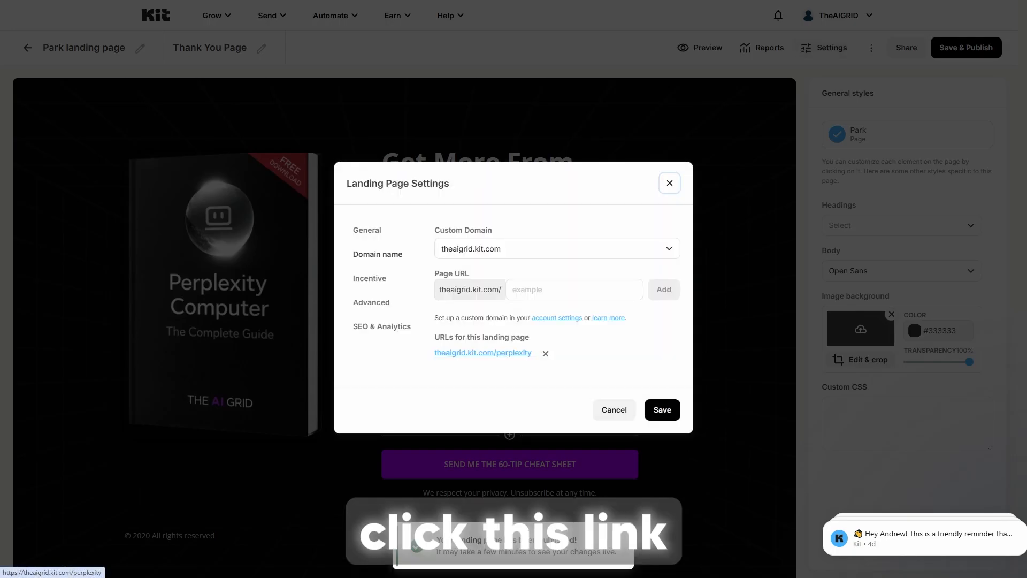
click(483, 353)
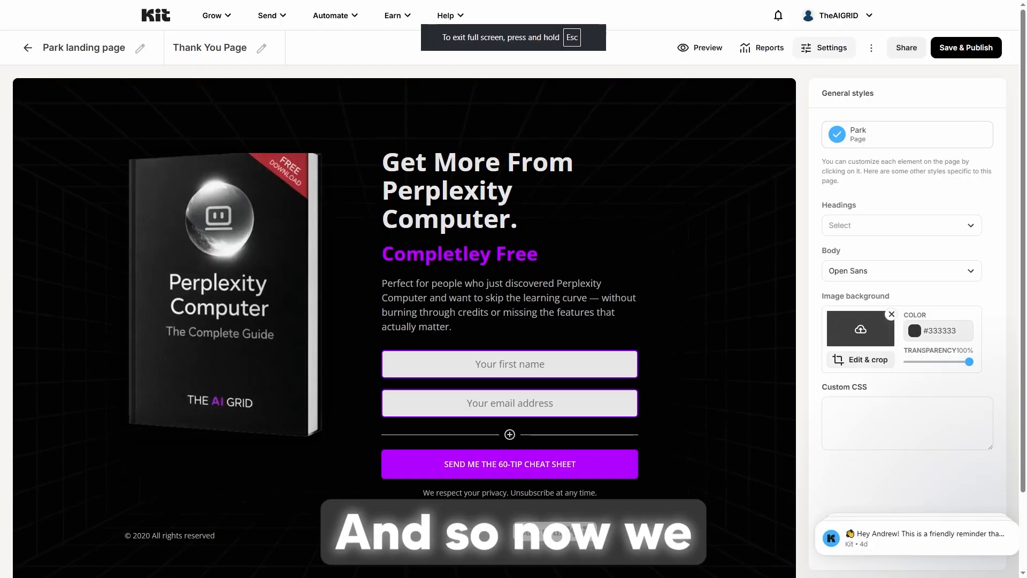
Step: Check the landing page's custom domain and incentive settings, close them and publish the page again
click(824, 47)
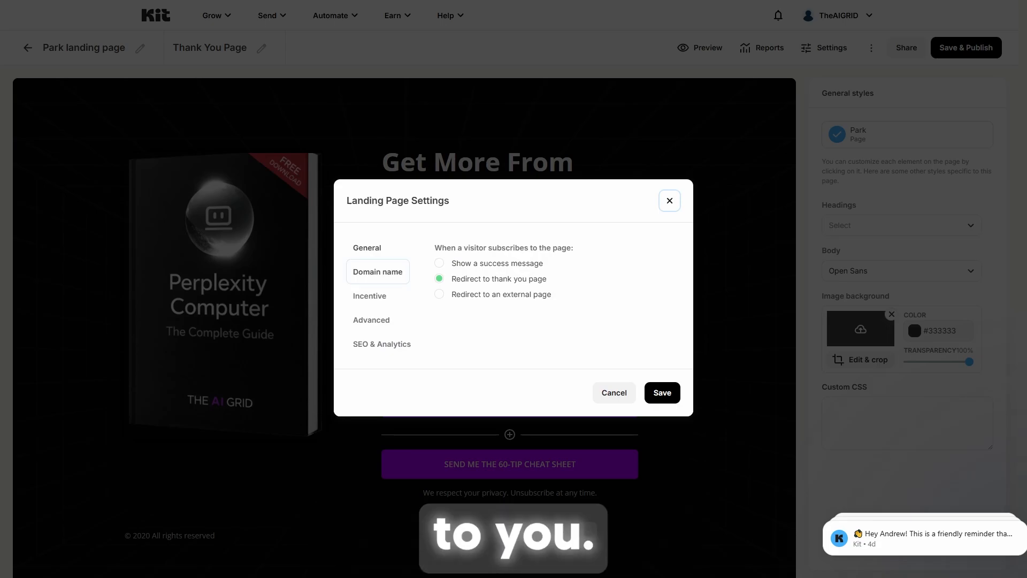
click(377, 271)
click(557, 249)
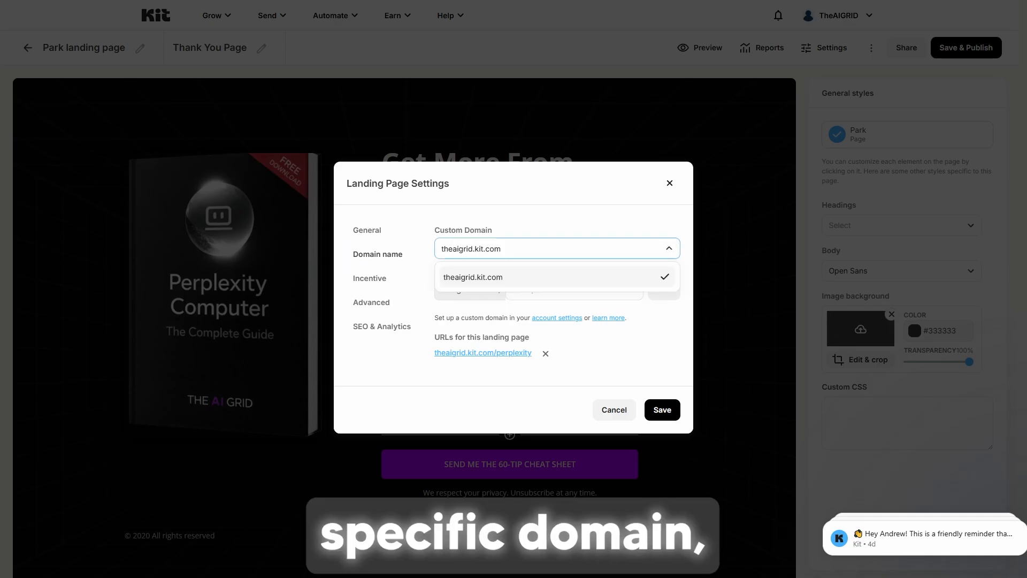
click(557, 249)
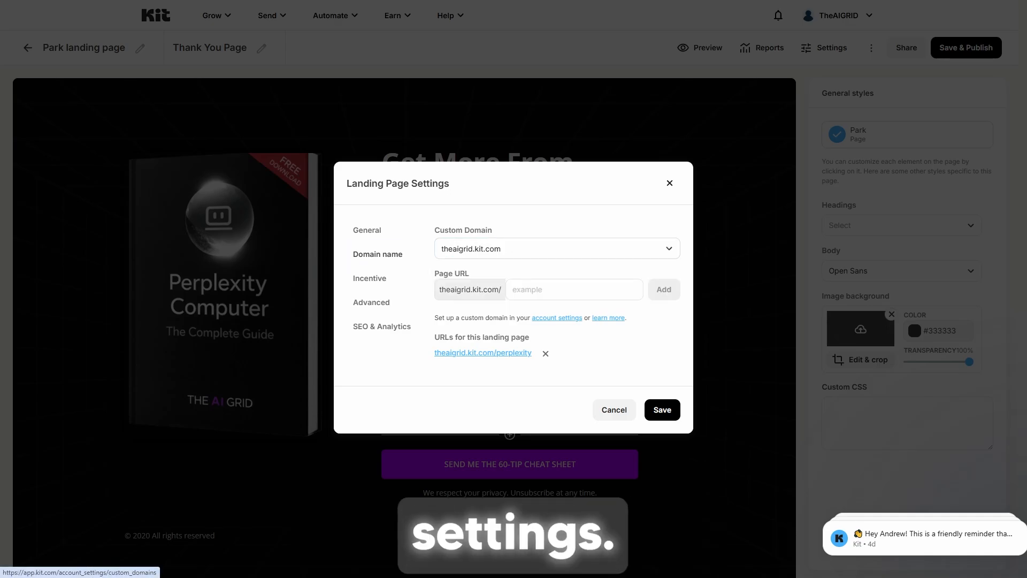
click(372, 280)
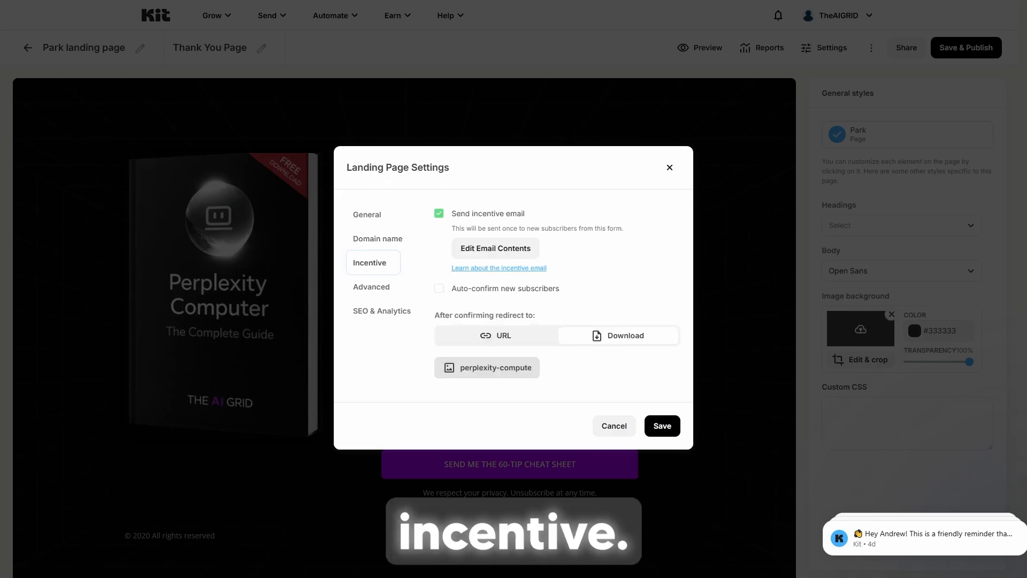
key(Escape)
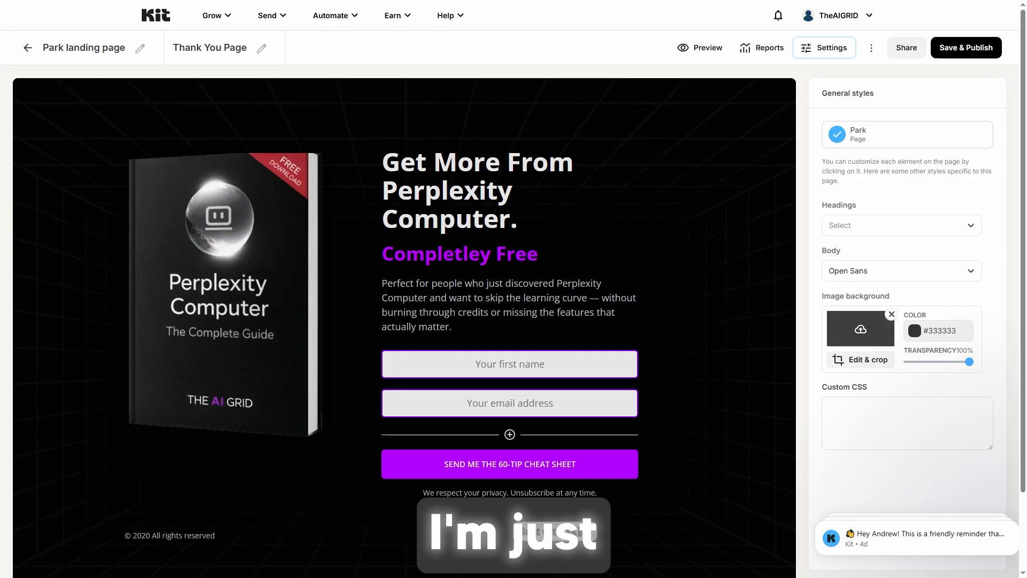
click(966, 48)
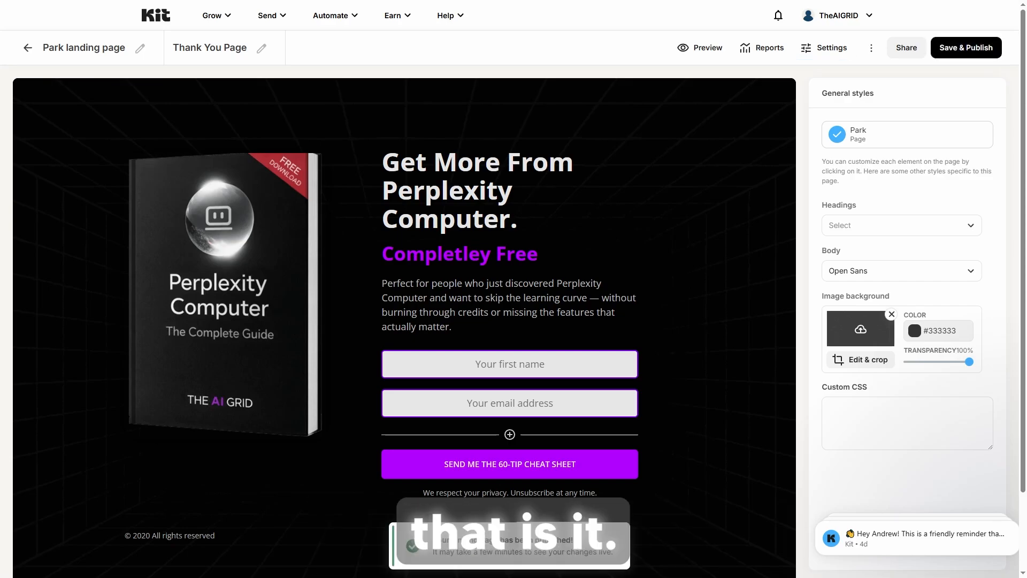